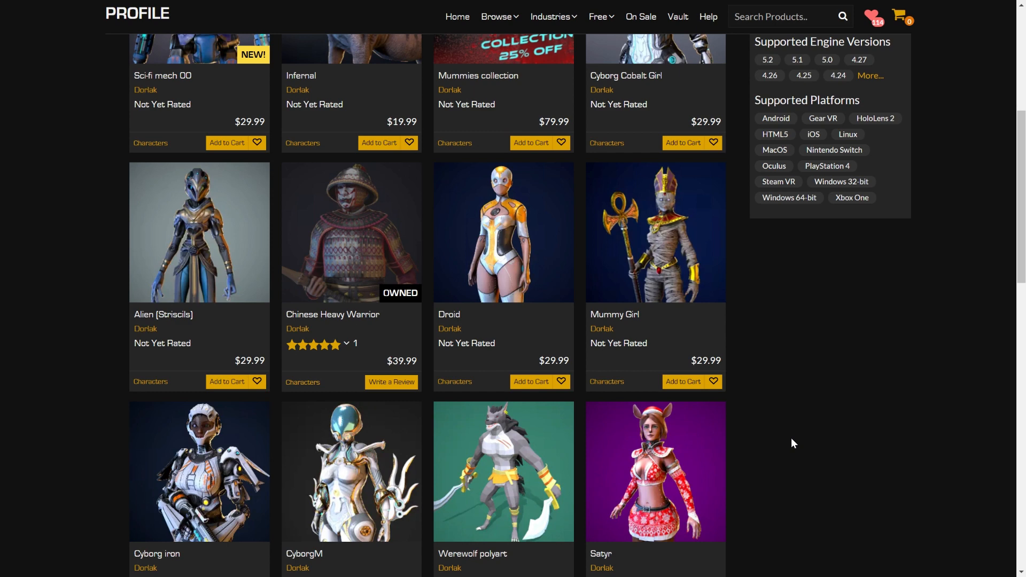
- Look over the character listings on the store profile page and survey the warrior overview level in Unreal Editor
{"action": "scroll", "coordinate": [791, 437], "scroll_direction": "down", "scroll_amount": 10}
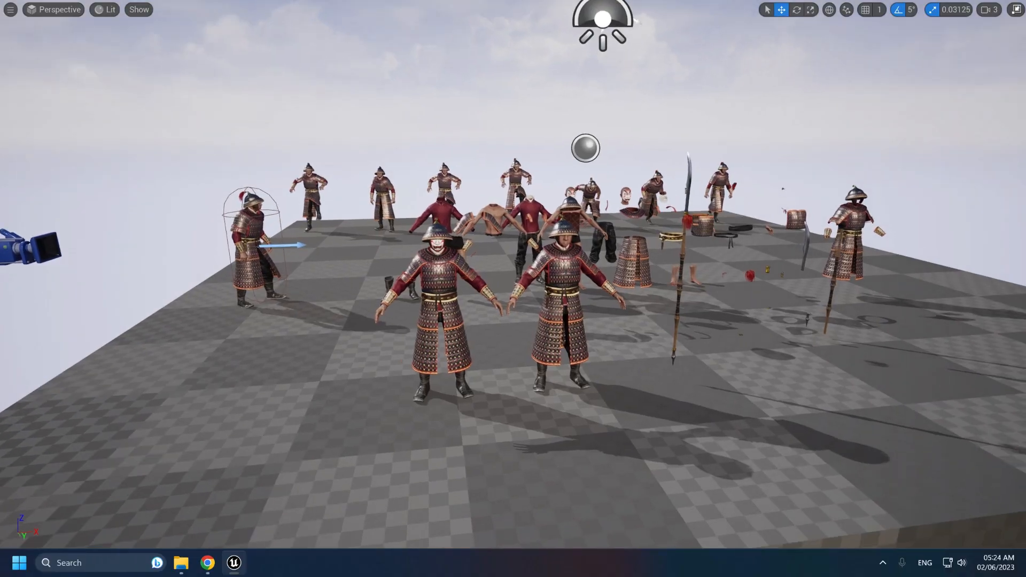
{"action": "scroll", "coordinate": [513, 288], "scroll_direction": "up", "scroll_amount": 5}
{"action": "right_click_drag", "start_coordinate": [513, 289], "coordinate": [513, 326]}
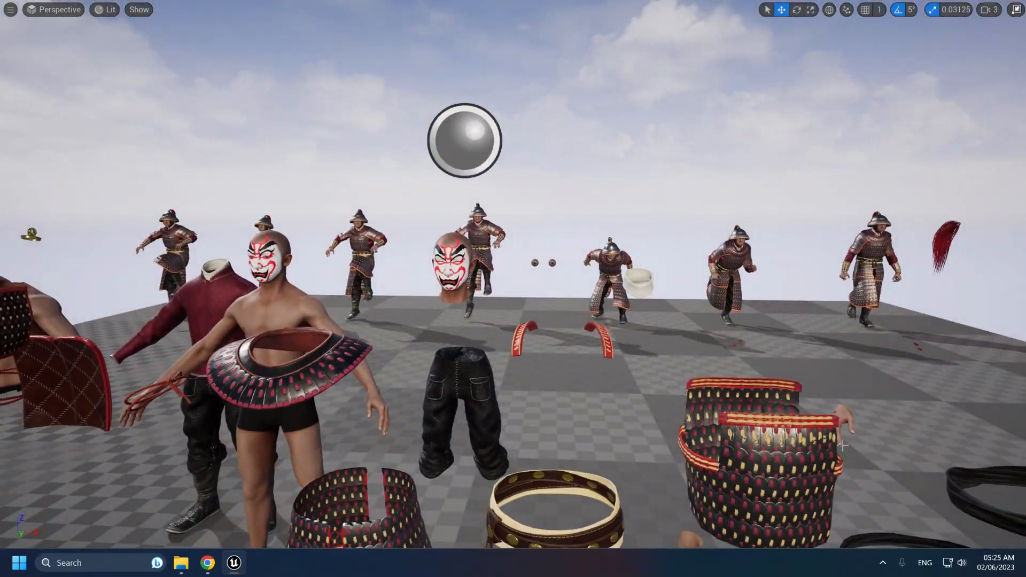
- Play the level in the editor, run the armoured warrior forward across the floor, and stop the session
{"action": "key", "text": "alt+p"}
{"action": "key", "text": "w"}
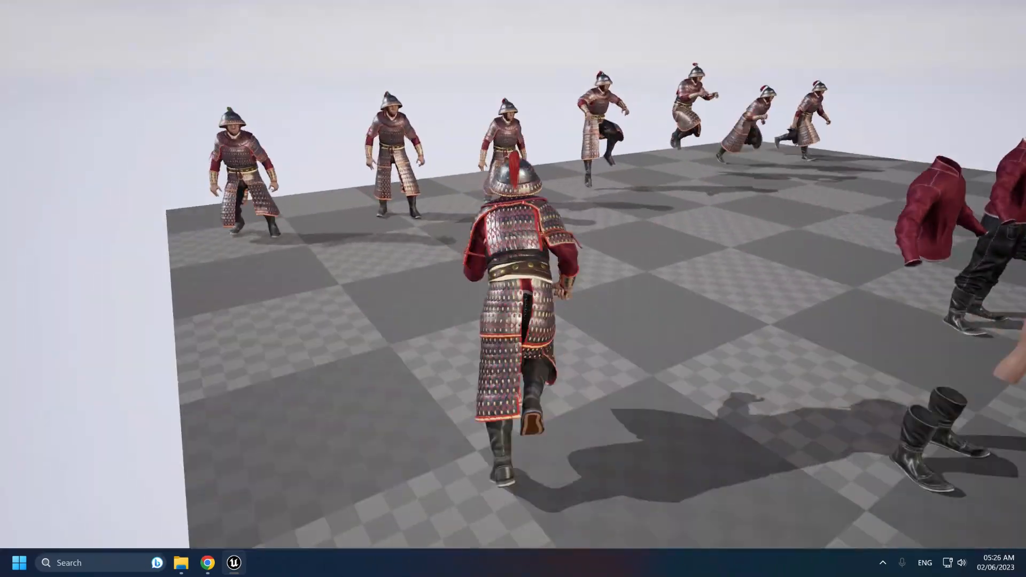
{"action": "key", "text": "Escape"}
{"action": "right_click_drag", "start_coordinate": [536, 222], "coordinate": [481, 230]}
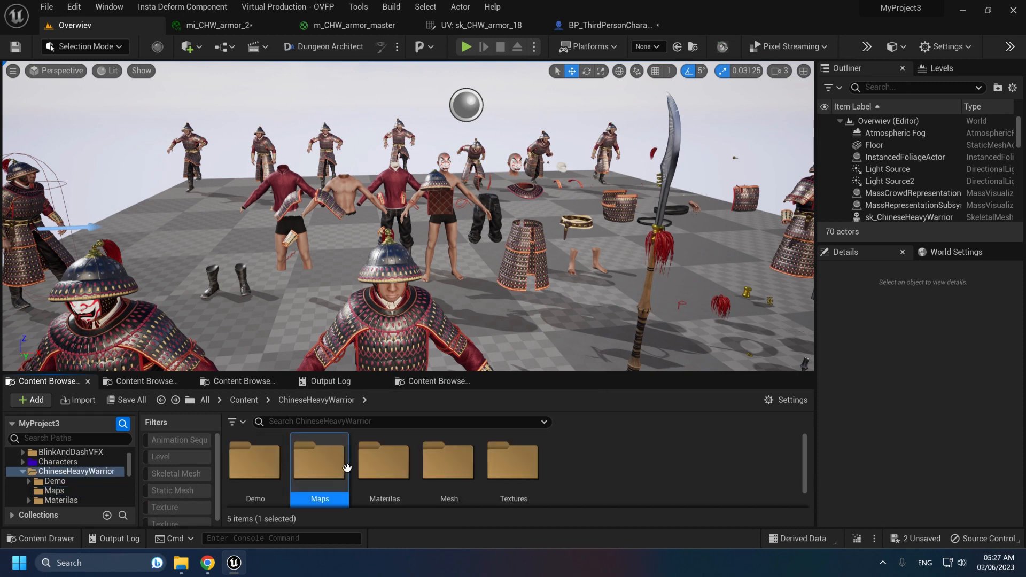
- Open the sk_ChineseHeavyWarrior skeletal mesh from the Mesh folder and look through the separate folder's weapon subfolder
{"action": "double_click", "coordinate": [448, 451]}
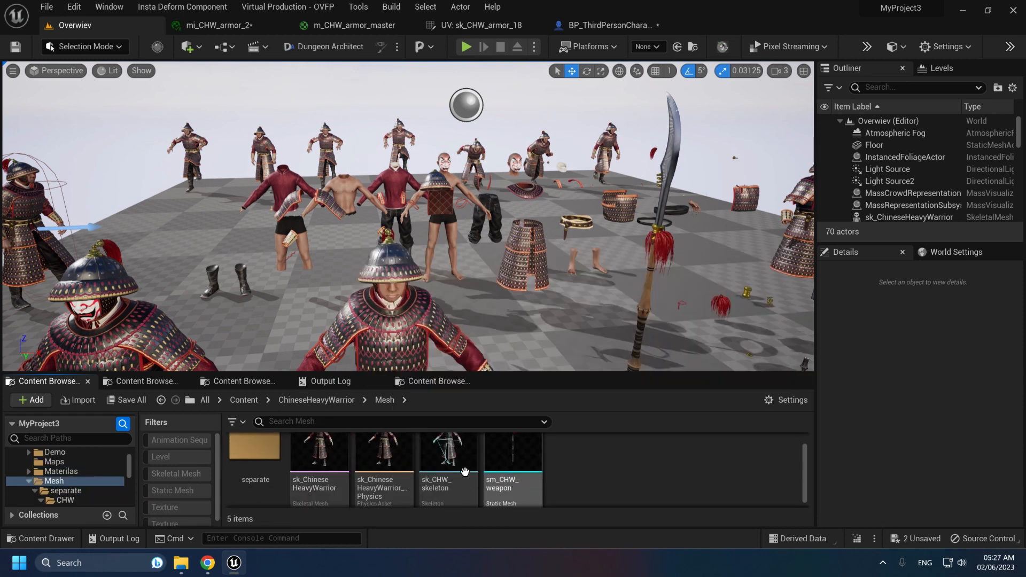
{"action": "double_click", "coordinate": [341, 467]}
{"action": "left_click", "coordinate": [75, 25]}
{"action": "double_click", "coordinate": [255, 460]}
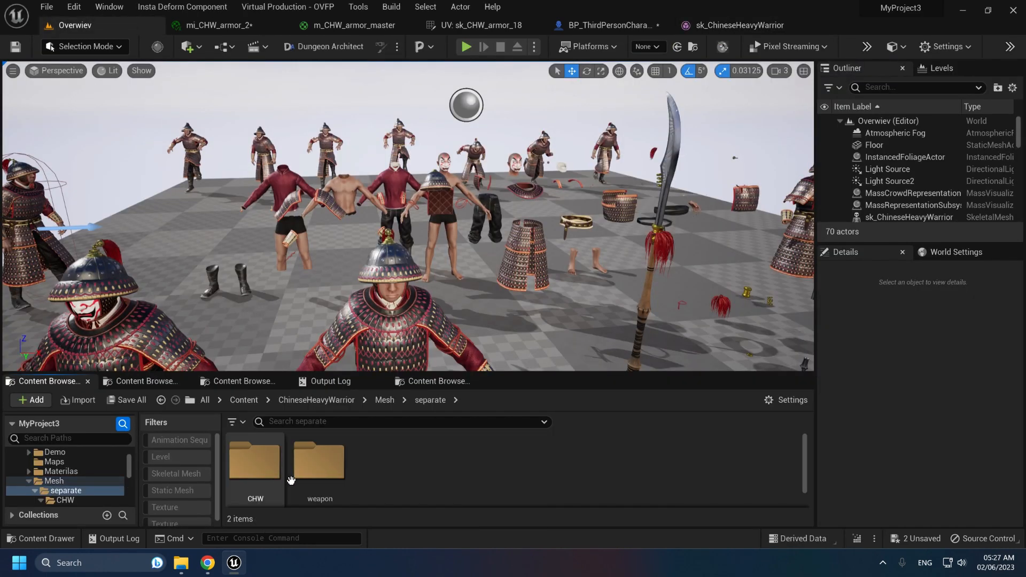
{"action": "double_click", "coordinate": [326, 461]}
{"action": "key", "text": "ctrl+a"}
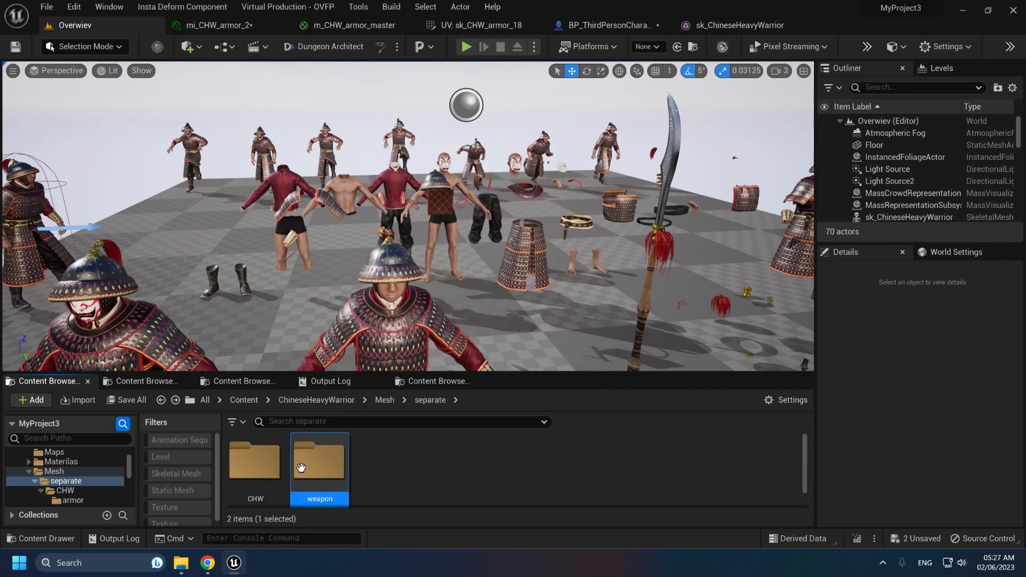
- Select the polearm in the level, inspect its static mesh asset, and close the mesh editor
{"action": "left_click", "coordinate": [649, 289]}
{"action": "scroll", "coordinate": [888, 390], "scroll_direction": "down", "scroll_amount": 3}
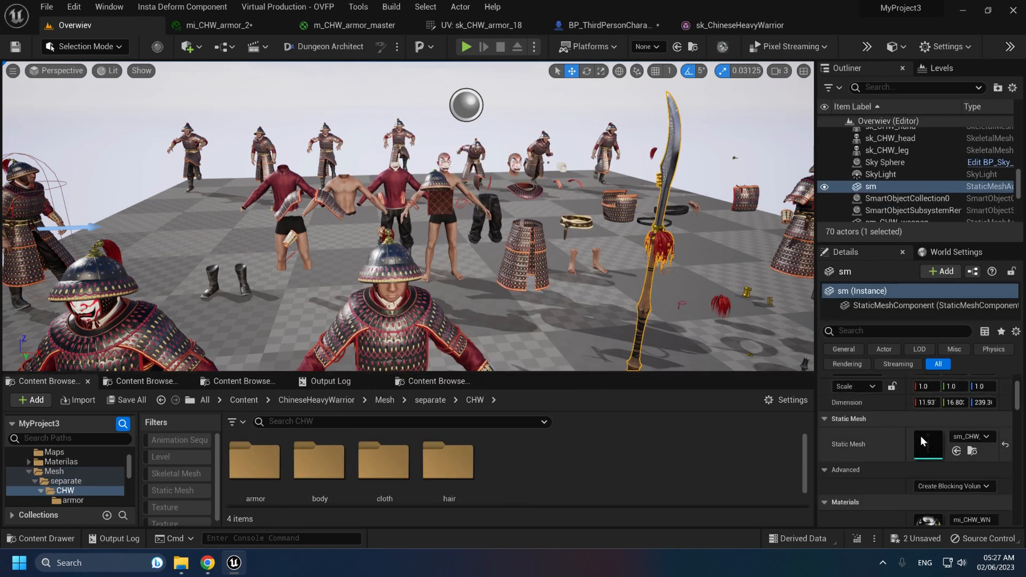
{"action": "double_click", "coordinate": [924, 443]}
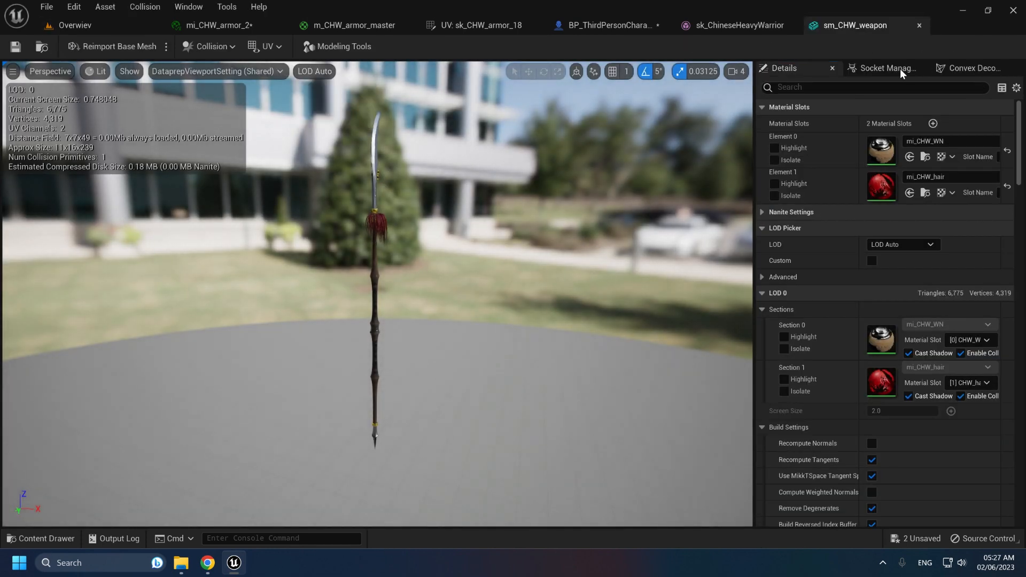
{"action": "middle_click", "coordinate": [865, 30]}
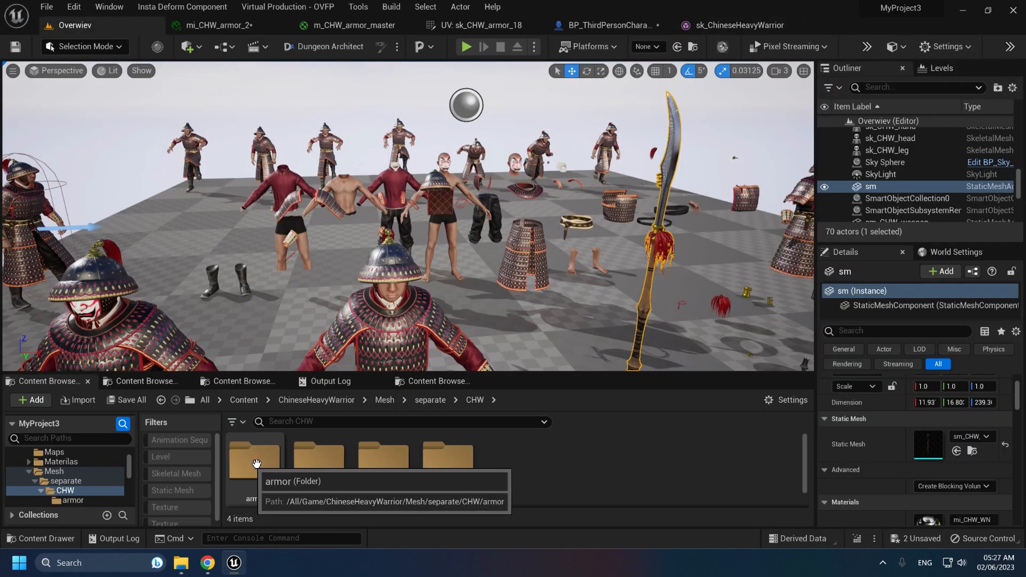
- Look through the skeletal mesh parts in the CHW armor folder and return to the CHW folder
{"action": "double_click", "coordinate": [256, 464]}
{"action": "left_click", "coordinate": [353, 463]}
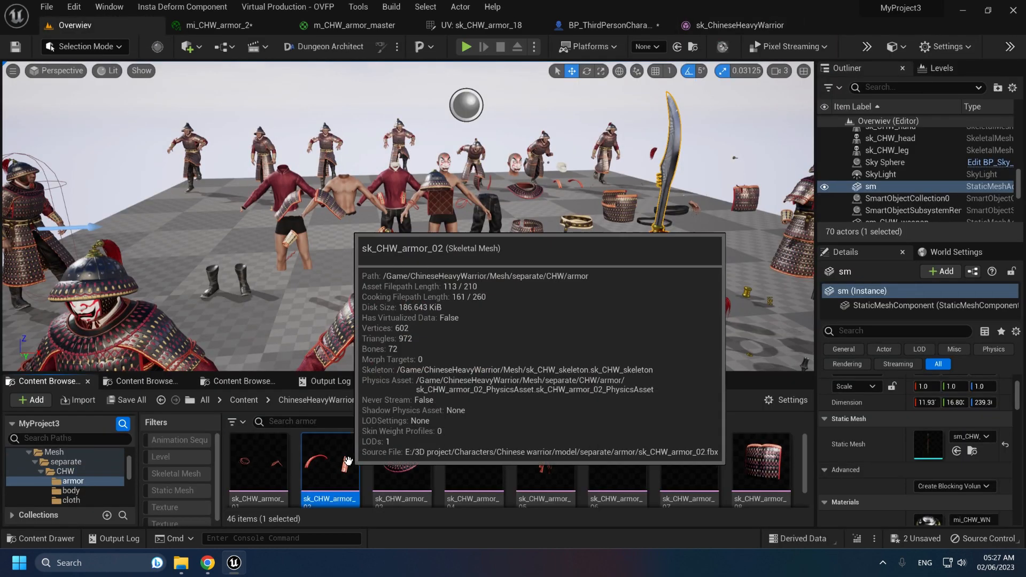
{"action": "key", "text": "ctrl+a"}
{"action": "scroll", "coordinate": [505, 452], "scroll_direction": "down", "scroll_amount": 2}
{"action": "scroll", "coordinate": [504, 450], "scroll_direction": "down", "scroll_amount": 1}
{"action": "key", "text": "alt+Left"}
- Look through the mesh assets in the CHW body and cloth folders
{"action": "double_click", "coordinate": [320, 460]}
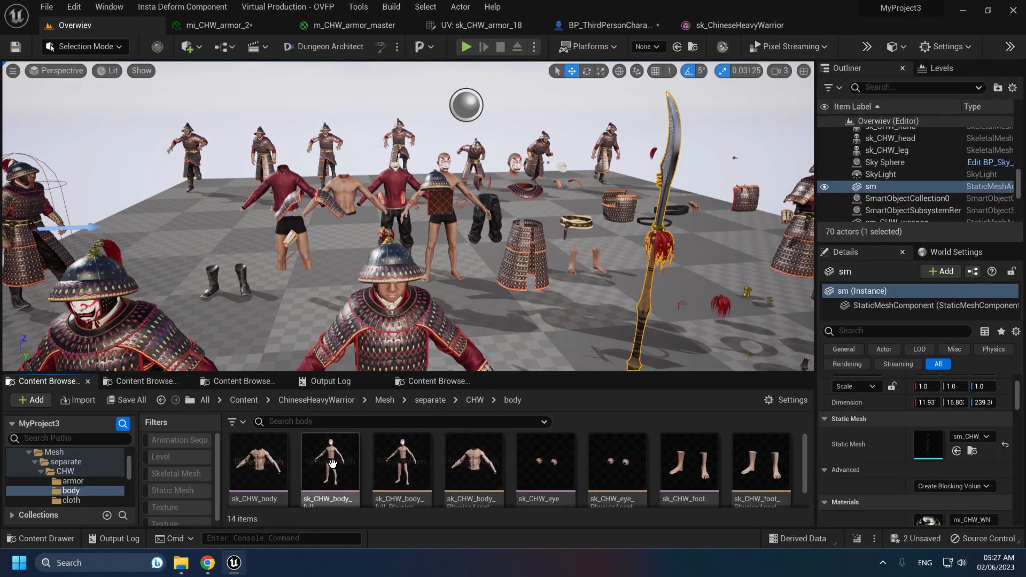
{"action": "scroll", "coordinate": [392, 456], "scroll_direction": "down", "scroll_amount": 3}
{"action": "key", "text": "alt+Left"}
{"action": "double_click", "coordinate": [394, 459]}
{"action": "scroll", "coordinate": [444, 466], "scroll_direction": "down", "scroll_amount": 3}
{"action": "scroll", "coordinate": [445, 467], "scroll_direction": "up", "scroll_amount": 3}
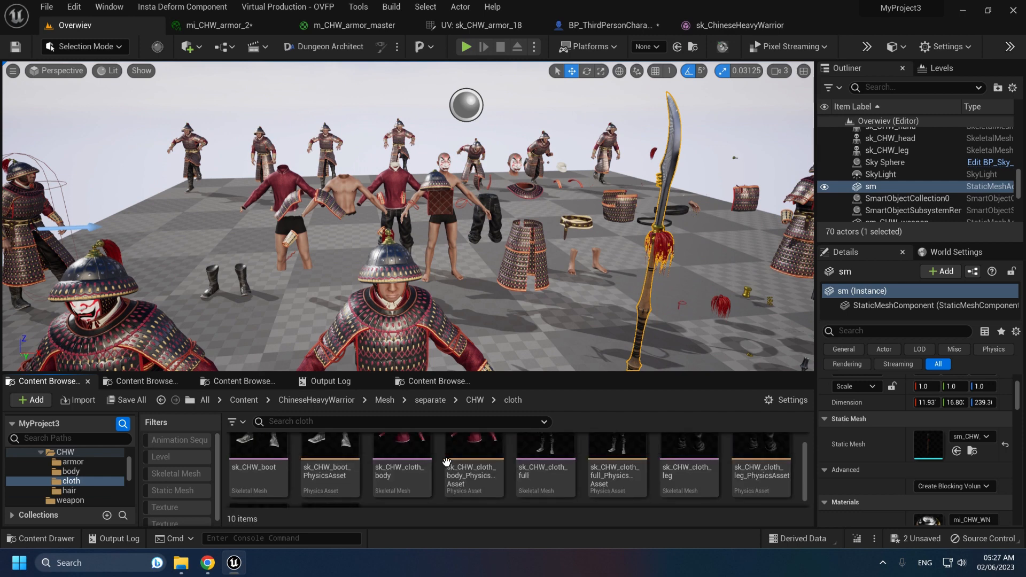
- Look through the CHW hair folder and go back up to the ChineseHeavyWarrior folder
{"action": "key", "text": "alt+Left"}
{"action": "double_click", "coordinate": [459, 461]}
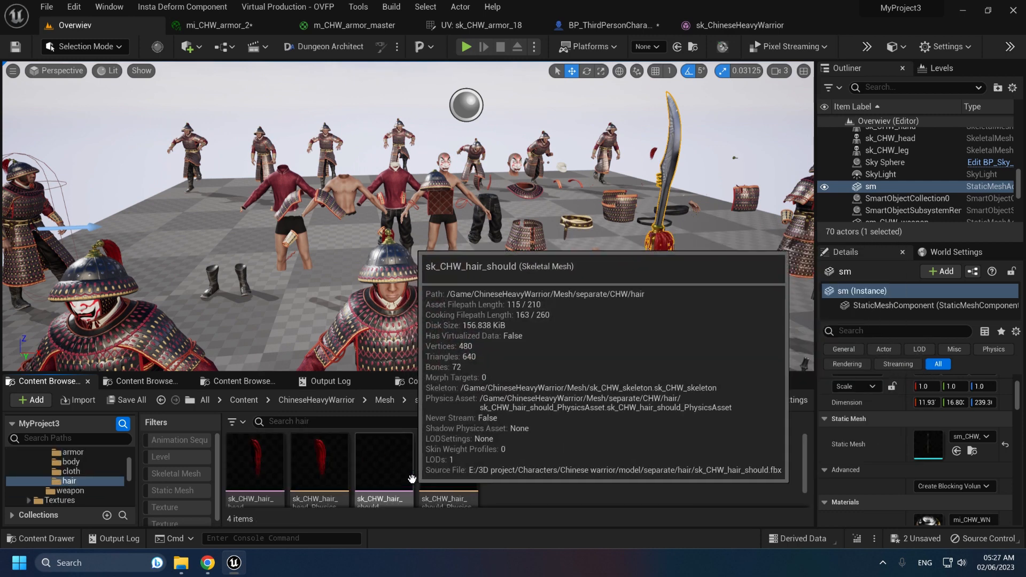
{"action": "key", "text": "alt+Left"}
{"action": "key", "text": "alt+Left"}
{"action": "key", "text": "alt+Left"}
{"action": "key", "text": "alt+Left"}
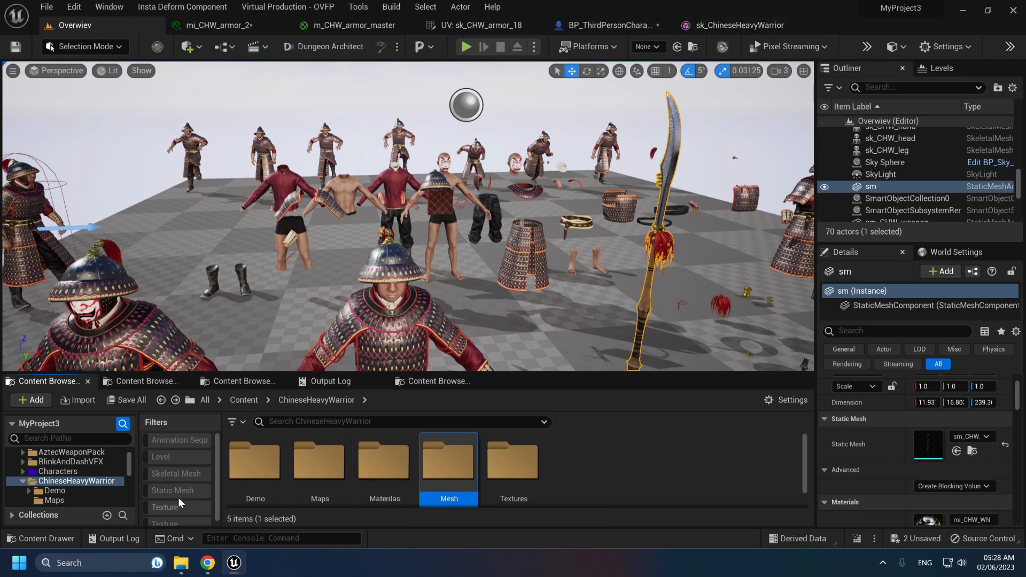
- Filter the ChineseHeavyWarrior folder to list only skeletal meshes
{"action": "left_click", "coordinate": [176, 473]}
{"action": "scroll", "coordinate": [884, 439], "scroll_direction": "down", "scroll_amount": 2}
{"action": "scroll", "coordinate": [885, 439], "scroll_direction": "up", "scroll_amount": 1}
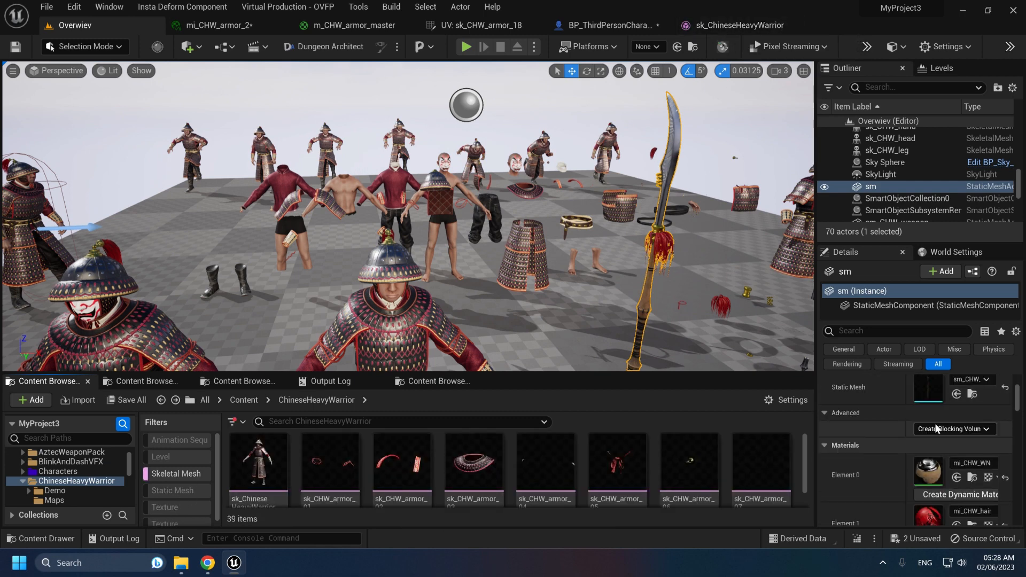
- Inspect the polearm's static mesh with its mi_CHW_hair material isolated, close it, and view the full warrior mesh
{"action": "double_click", "coordinate": [929, 391]}
{"action": "scroll", "coordinate": [364, 238], "scroll_direction": "up", "scroll_amount": 3}
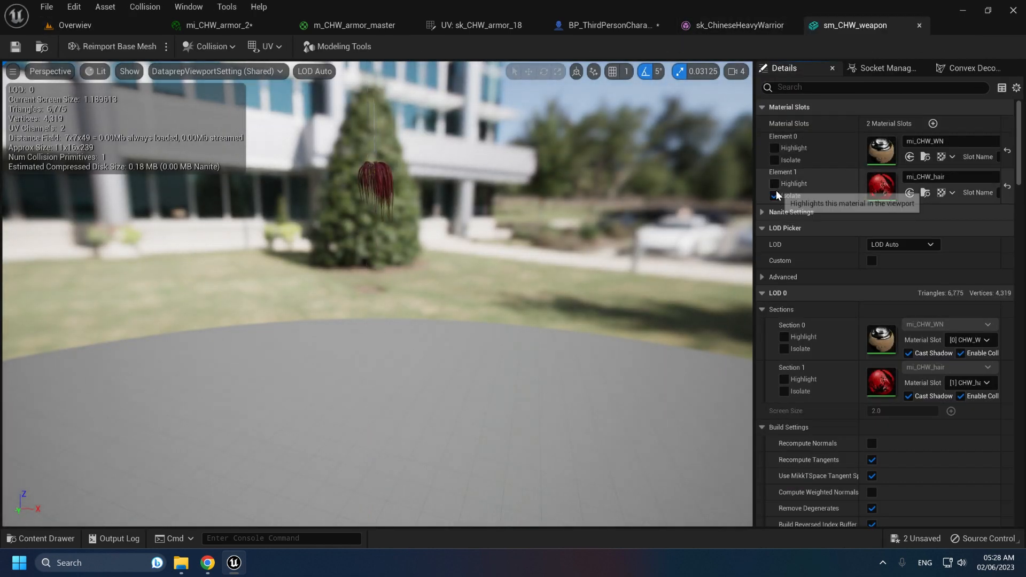
{"action": "left_click", "coordinate": [920, 25]}
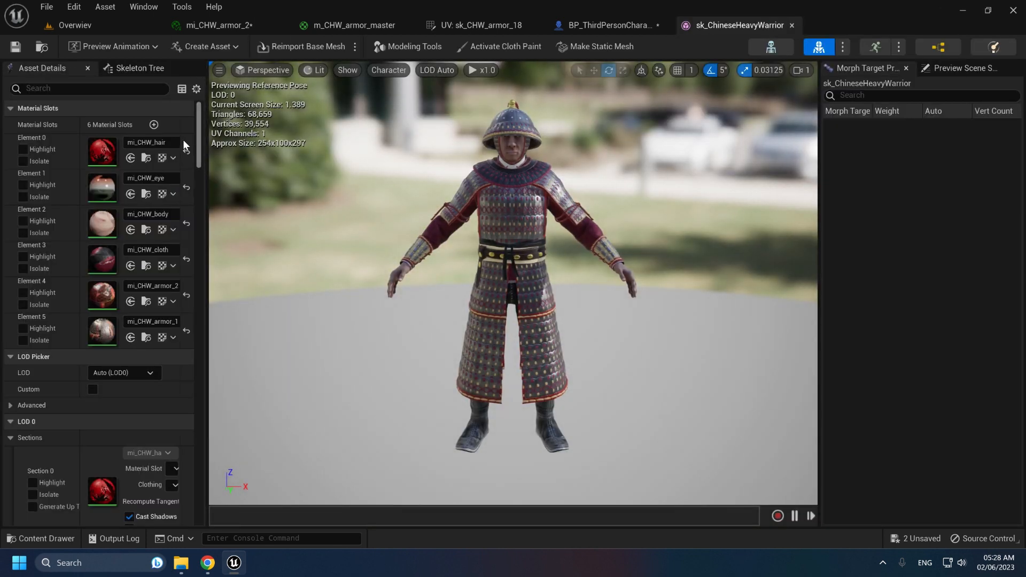
{"action": "mouse_move", "coordinate": [440, 178]}
{"action": "right_mouse_down"}
{"action": "mouse_move", "coordinate": [439, 129]}
{"action": "mouse_move", "coordinate": [440, 165]}
{"action": "right_mouse_up"}
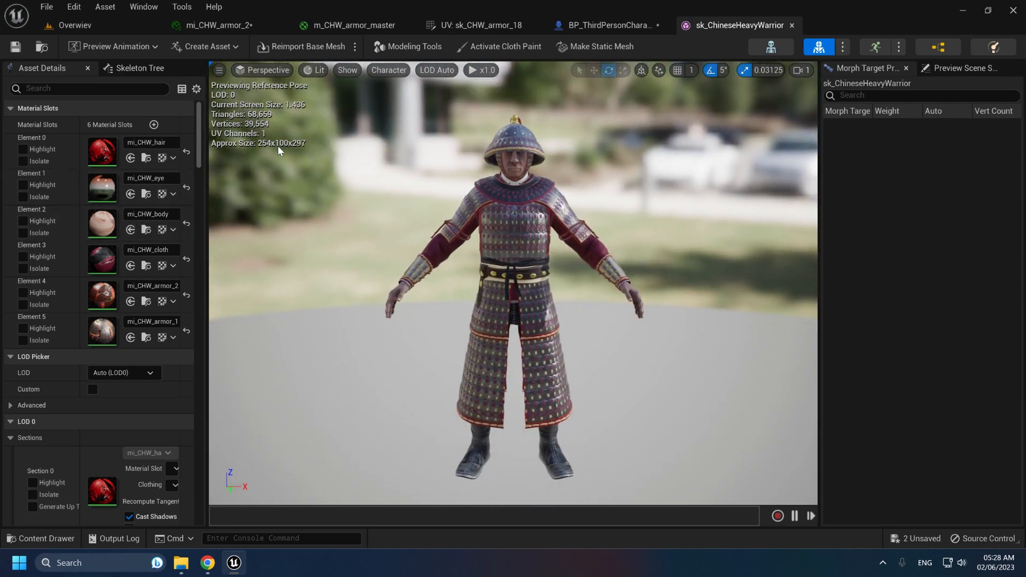
- Reopen the polearm's static mesh from the level, display UV Channel 0, and close the mesh editor
{"action": "left_click", "coordinate": [107, 27]}
{"action": "double_click", "coordinate": [938, 398]}
{"action": "left_click", "coordinate": [265, 46]}
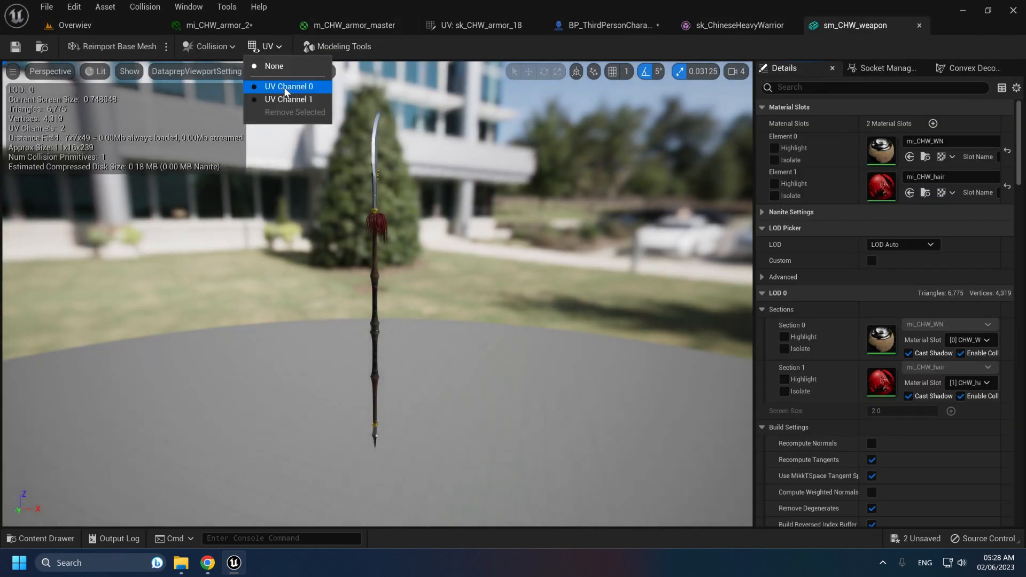
{"action": "left_click", "coordinate": [291, 85]}
{"action": "middle_click", "coordinate": [853, 24]}
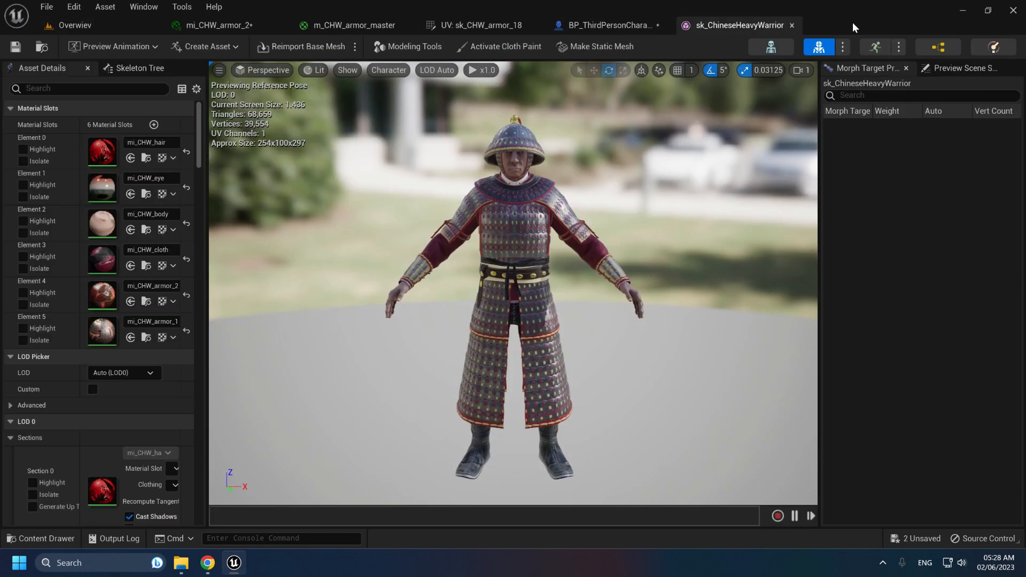
- Check the warrior mesh's UV layout with the viewport's UV visualization and set the visualization back to None
{"action": "left_click", "coordinate": [388, 70]}
{"action": "mouse_move", "coordinate": [392, 163]}
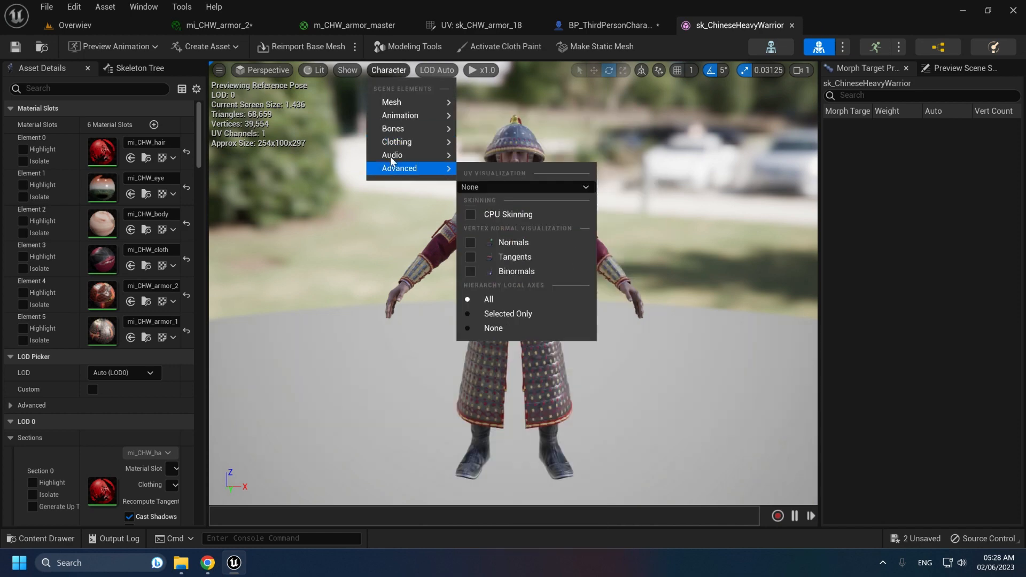
{"action": "left_click", "coordinate": [493, 211]}
{"action": "left_click", "coordinate": [493, 186]}
{"action": "left_click", "coordinate": [495, 200]}
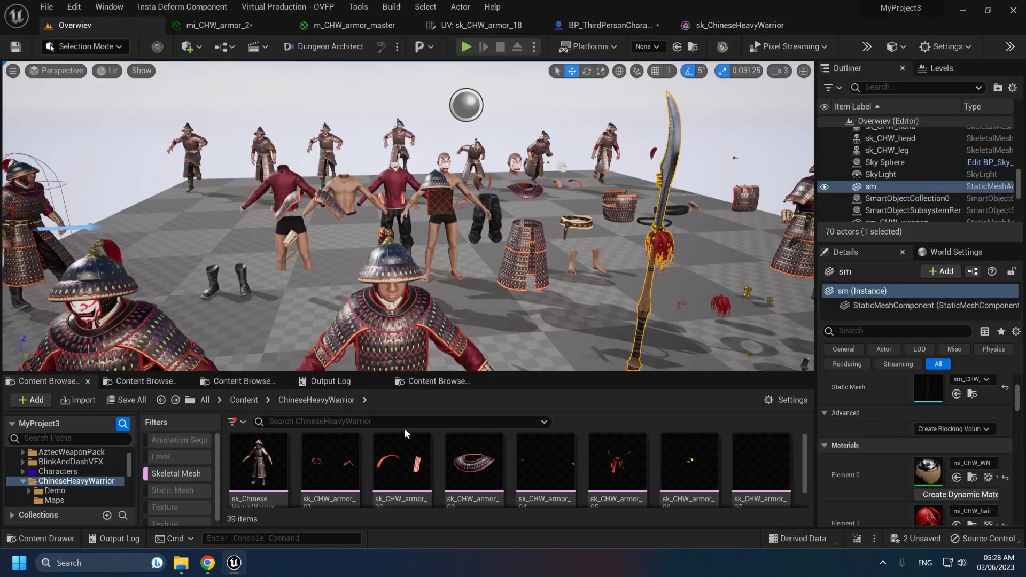
- Select a warrior in the overview level, view its skeletal mesh asset, and return to the level
{"action": "right_click_drag", "start_coordinate": [422, 267], "coordinate": [374, 288]}
{"action": "left_click", "coordinate": [494, 198]}
{"action": "double_click", "coordinate": [928, 400]}
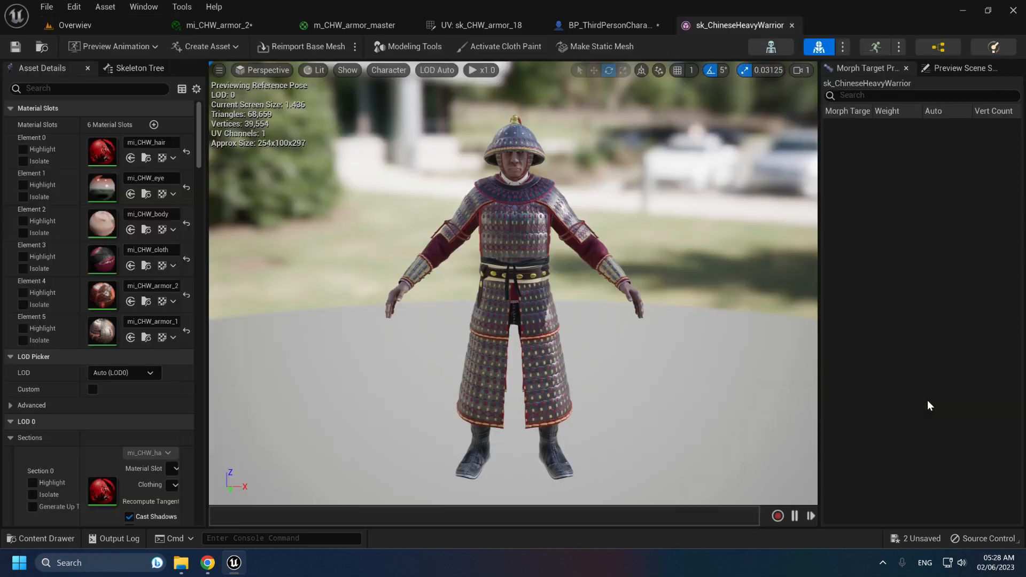
{"action": "left_click", "coordinate": [101, 29]}
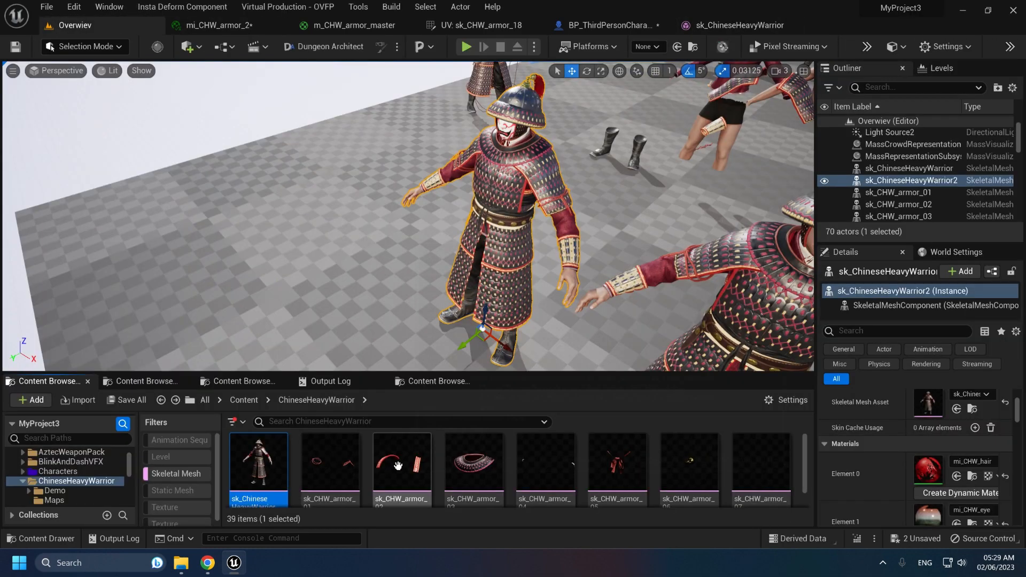
- Look through the filtered list of skeletal meshes and turn off the Skeletal Mesh filter
{"action": "scroll", "coordinate": [397, 450], "scroll_direction": "down", "scroll_amount": 3}
{"action": "left_click", "coordinate": [398, 450]}
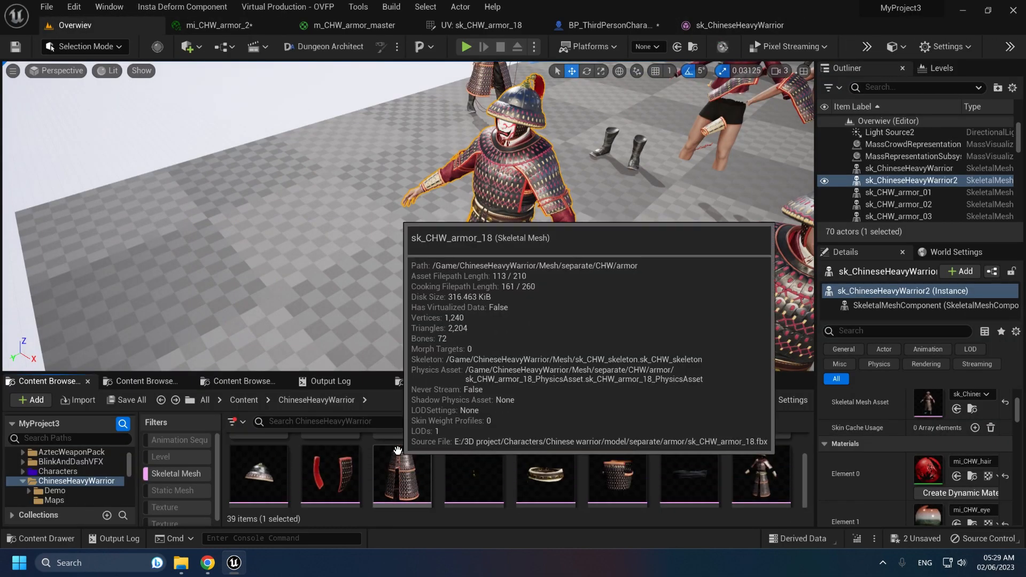
{"action": "scroll", "coordinate": [398, 451], "scroll_direction": "down", "scroll_amount": 2}
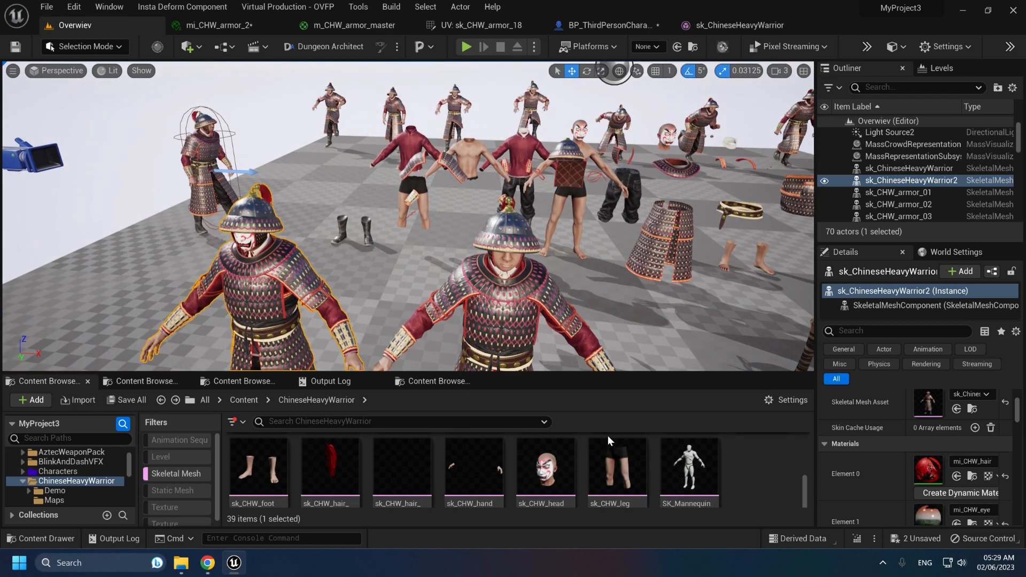
{"action": "scroll", "coordinate": [641, 478], "scroll_direction": "up", "scroll_amount": 12}
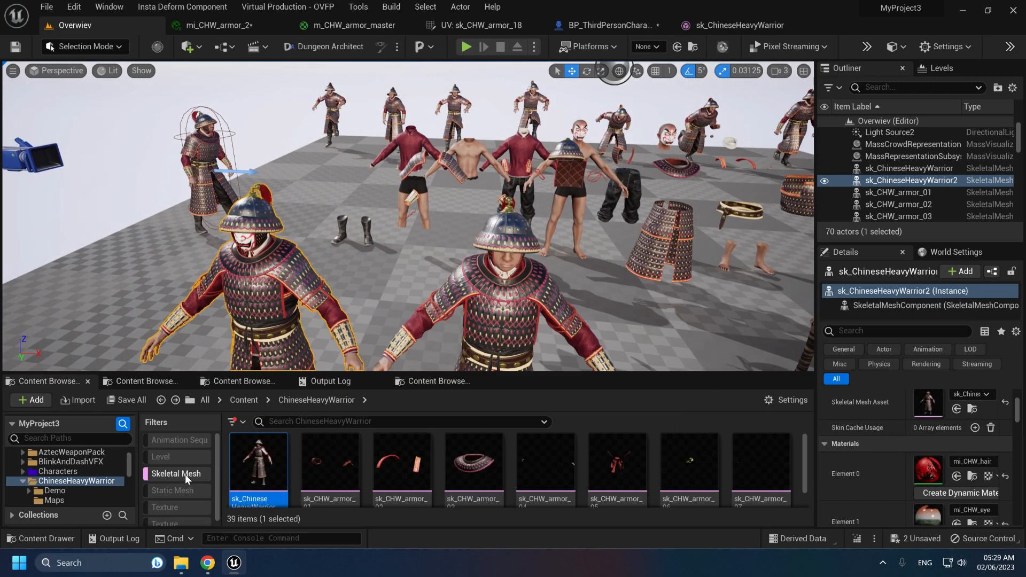
{"action": "left_click", "coordinate": [185, 473]}
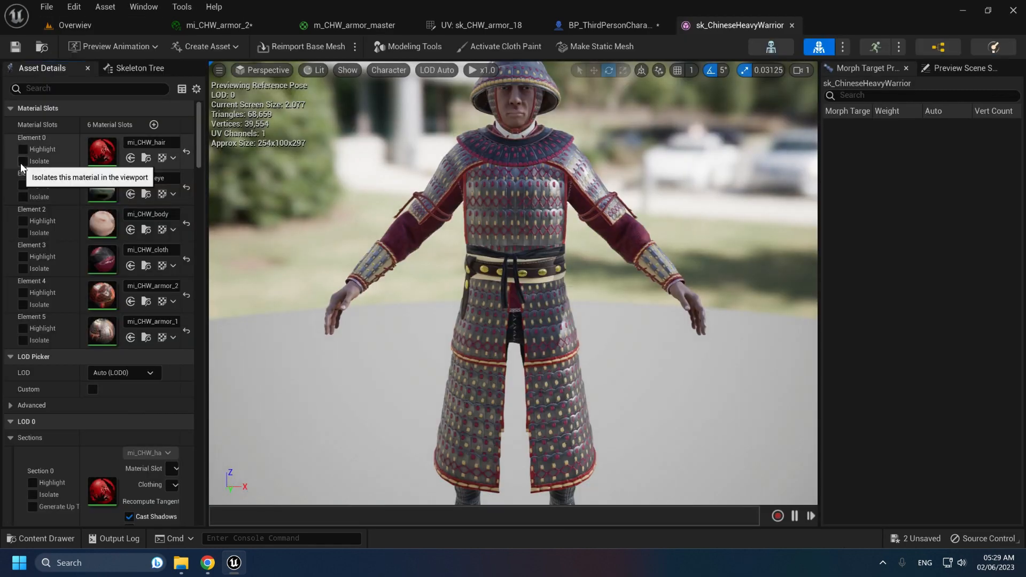
- Isolate the mi_CHW_hair and mi_CHW_eye materials on the warrior mesh one after the other to inspect their parts
{"action": "left_click", "coordinate": [22, 162]}
{"action": "right_click_drag", "start_coordinate": [432, 271], "coordinate": [328, 291]}
{"action": "left_click", "coordinate": [23, 197]}
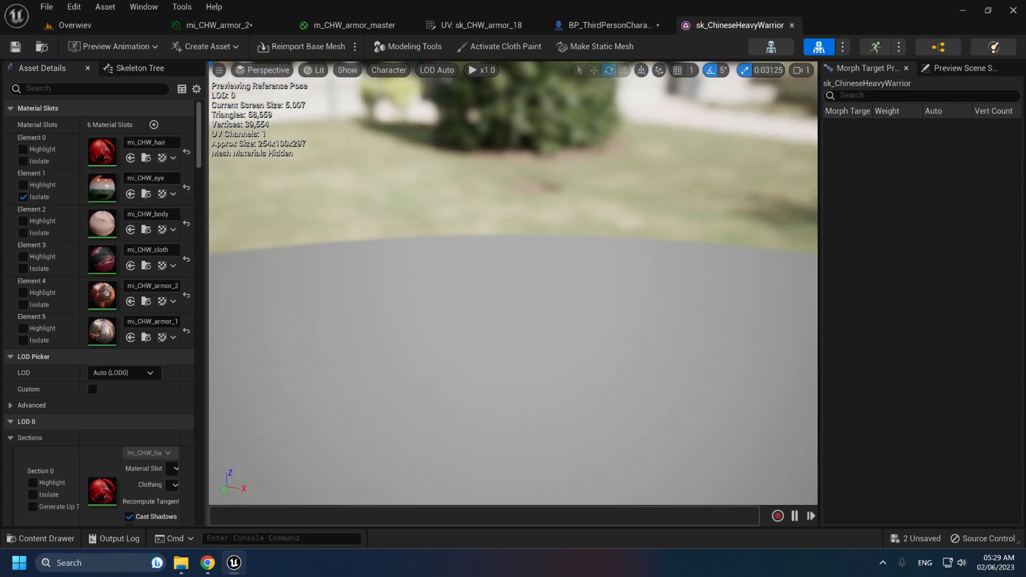
{"action": "right_click_drag", "start_coordinate": [454, 289], "coordinate": [561, 261]}
{"action": "left_click", "coordinate": [23, 197]}
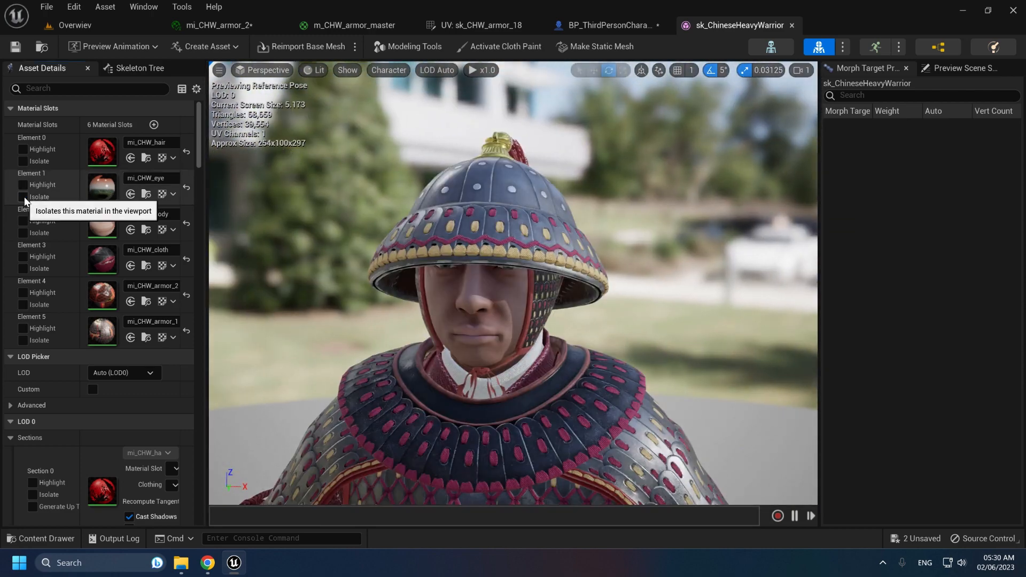
- Isolate the mi_CHW_body and mi_CHW_cloth materials on the warrior mesh in turn, restoring the full mesh after each
{"action": "left_click", "coordinate": [23, 233]}
{"action": "left_click", "coordinate": [23, 233]}
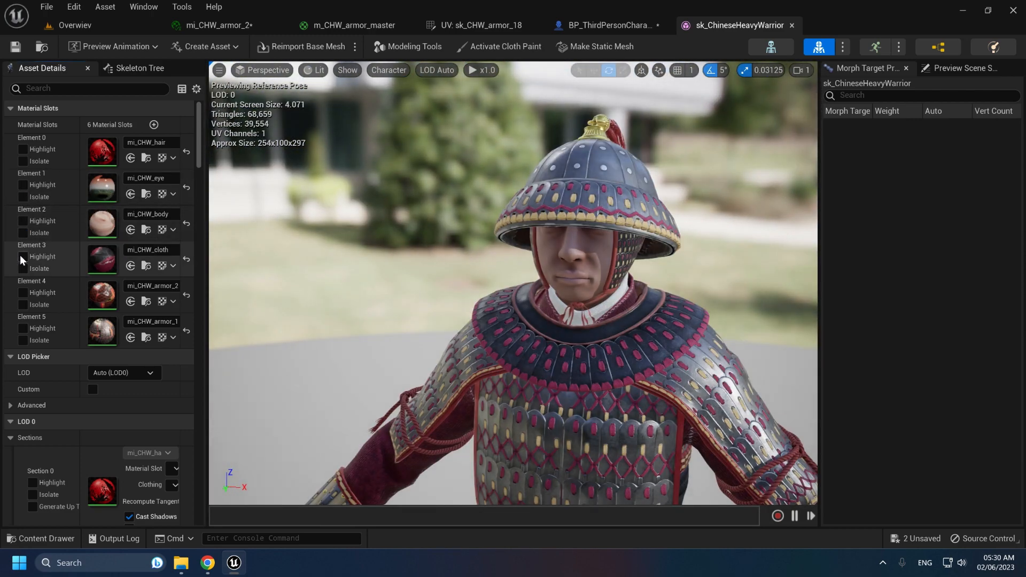
{"action": "left_click", "coordinate": [23, 269]}
{"action": "left_click", "coordinate": [23, 268]}
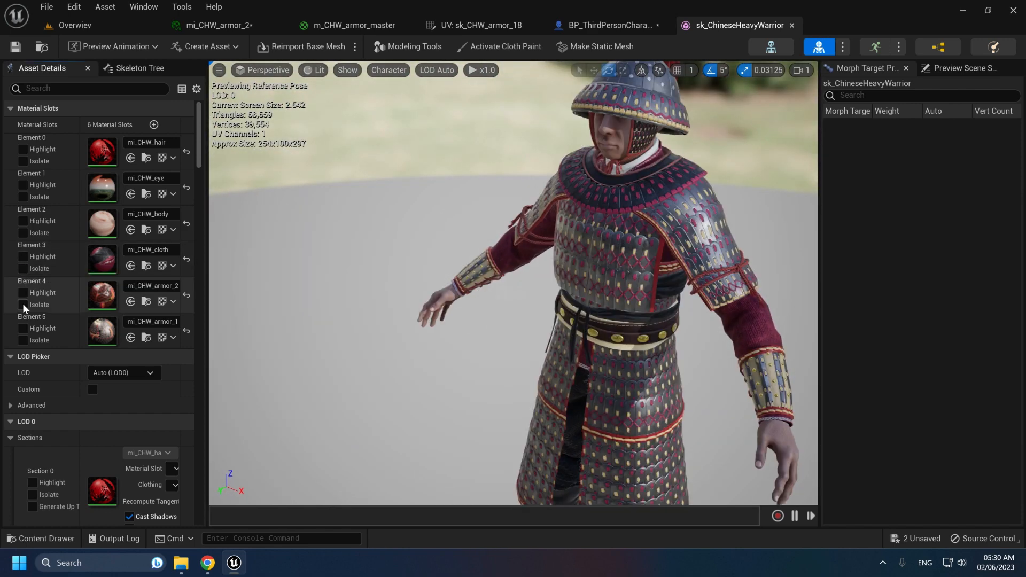
- Inspect the mi_CHW_armor_2 and mi_CHW_armor_1 materials in isolation and bring up the BP_ThirdPersonCharacter blueprint
{"action": "left_click", "coordinate": [23, 304]}
{"action": "left_click", "coordinate": [23, 304]}
{"action": "left_click", "coordinate": [23, 341]}
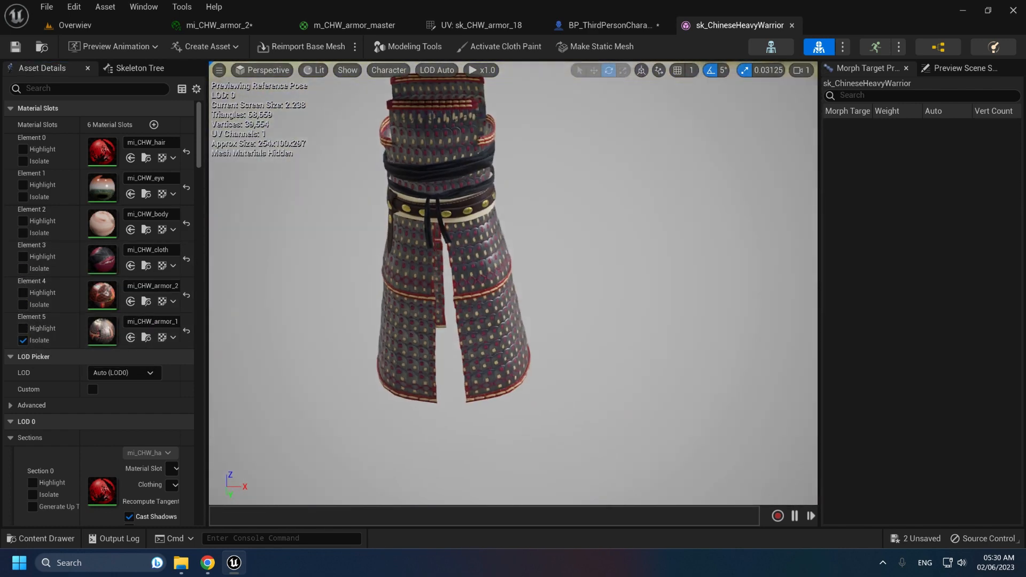
{"action": "left_click", "coordinate": [23, 340]}
{"action": "left_click", "coordinate": [605, 27]}
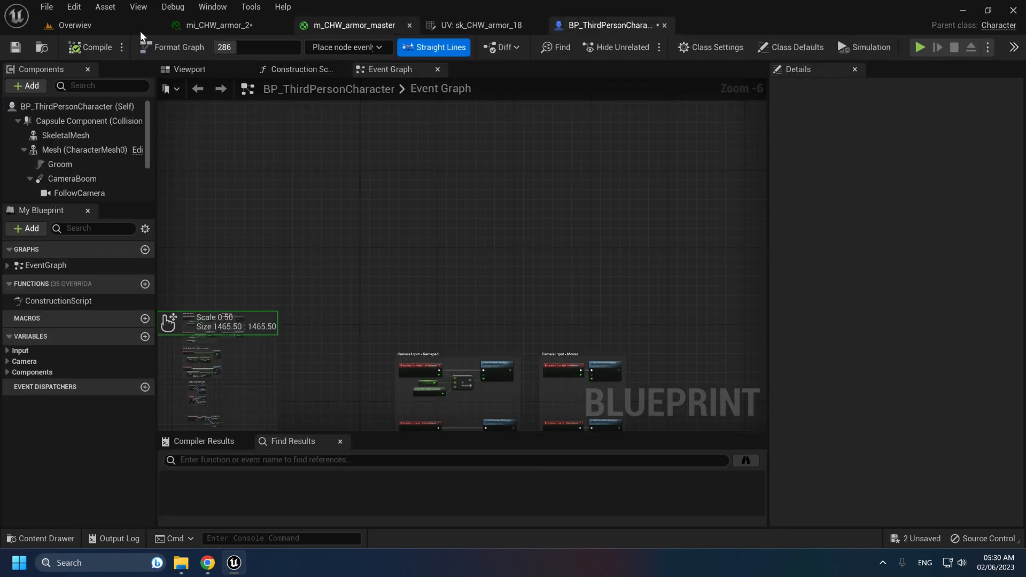
- Return to the Overwiev level and show only Texture assets in the ChineseHeavyWarrior Textures folder
{"action": "left_click", "coordinate": [140, 28]}
{"action": "mouse_move", "coordinate": [323, 455]}
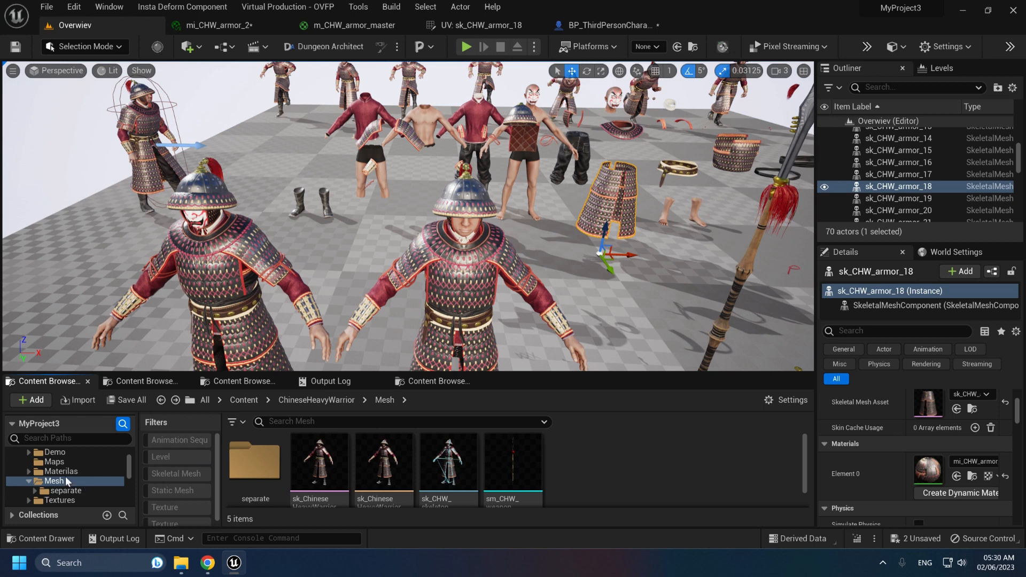
{"action": "left_click", "coordinate": [61, 499]}
{"action": "left_click", "coordinate": [622, 456]}
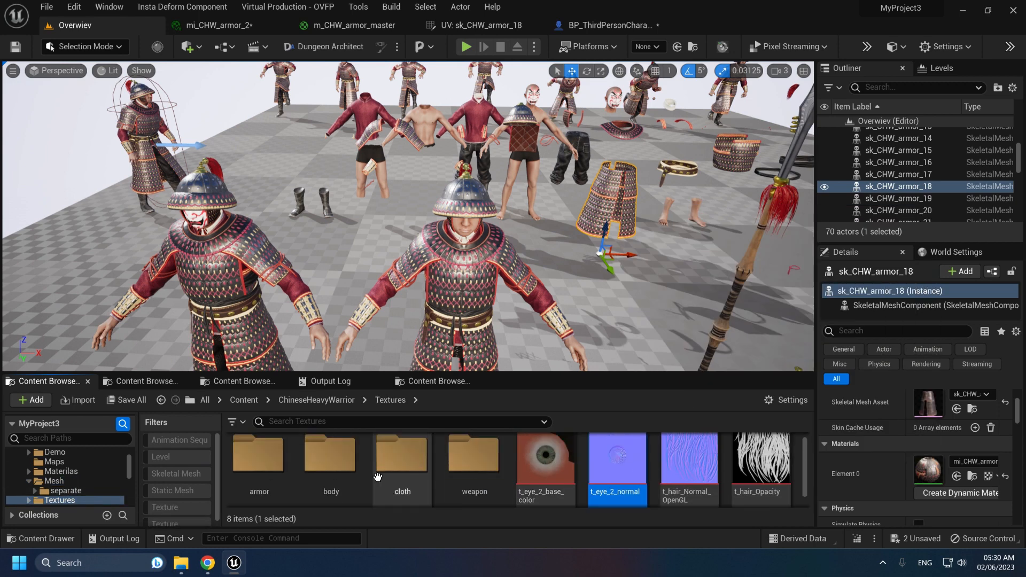
{"action": "scroll", "coordinate": [168, 499], "scroll_direction": "down", "scroll_amount": 1}
{"action": "left_click", "coordinate": [168, 499]}
- Search the textures with the query "Dimensions = 409"
{"action": "left_click", "coordinate": [315, 417]}
{"action": "type", "text": "dimensions"}
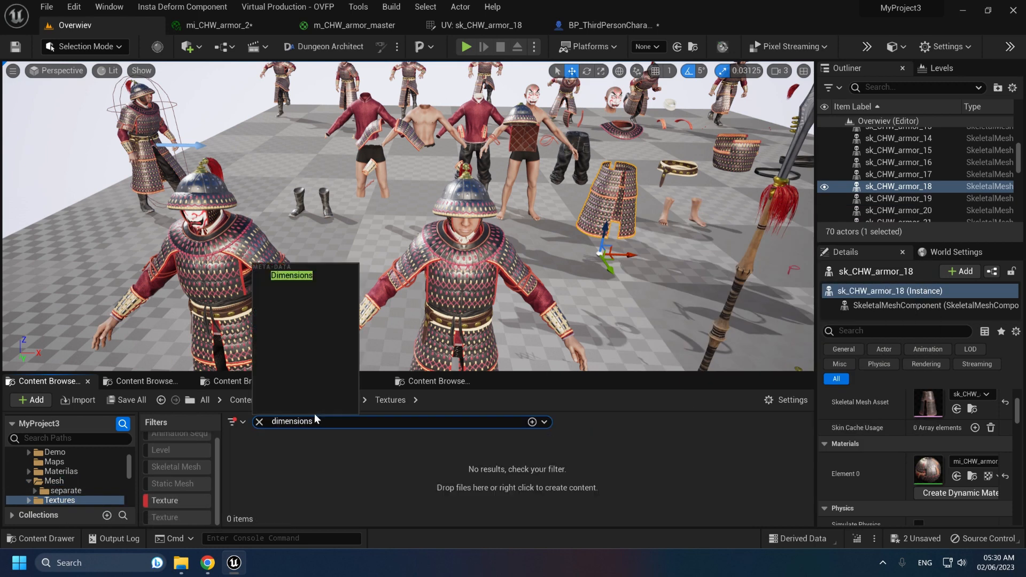
{"action": "key", "text": "Down"}
{"action": "key", "text": "Return"}
{"action": "type", "text": "= 409"}
{"action": "left_click", "coordinate": [286, 447]}
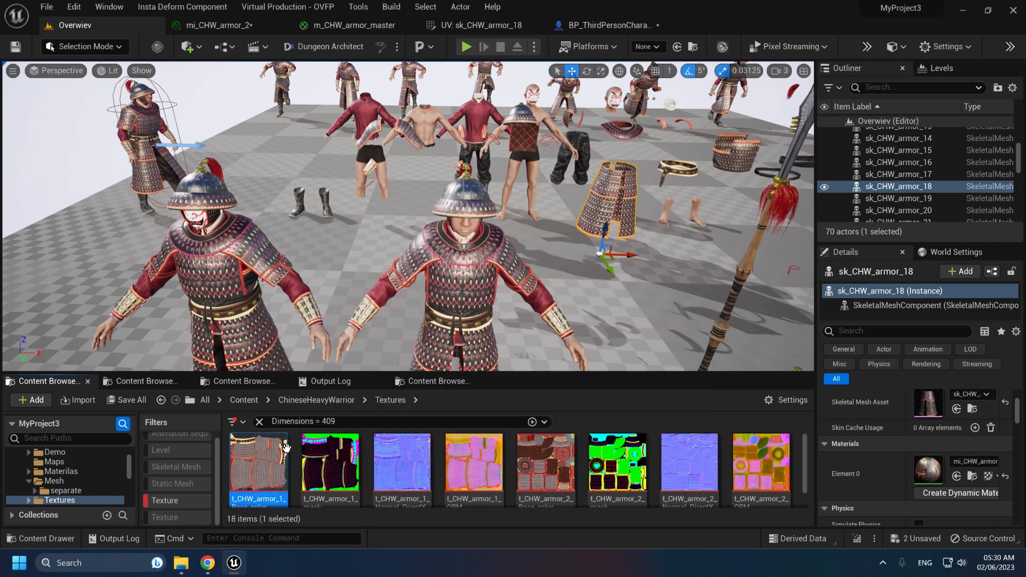
- Search the textures by dimension again, trying 204, 10 and 256 one after the other
{"action": "key", "text": "BackSpace"}
{"action": "key", "text": "BackSpace"}
{"action": "key", "text": "BackSpace"}
{"action": "key", "text": "BackSpace"}
{"action": "key", "text": "BackSpace"}
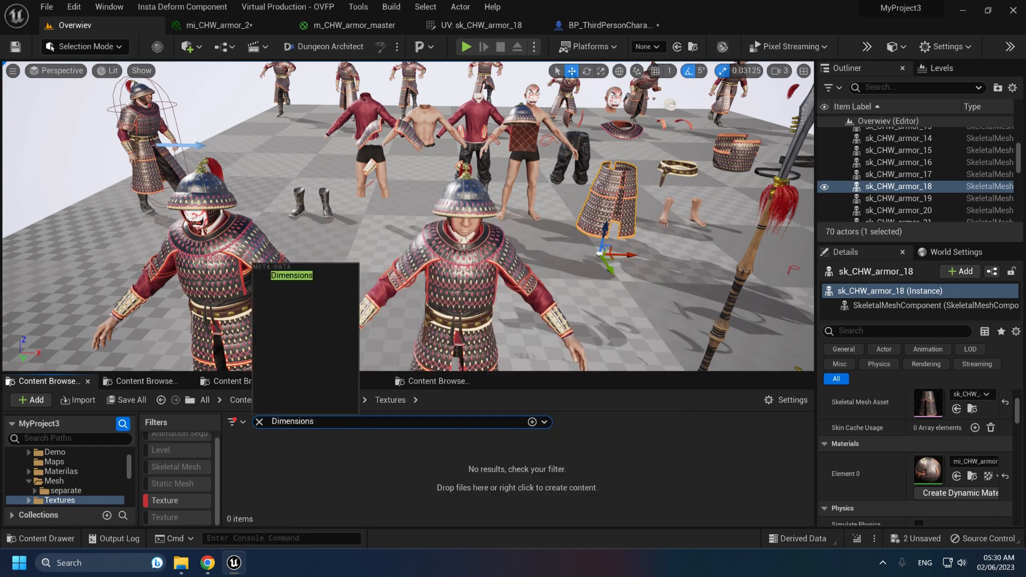
{"action": "type", "text": "= 204"}
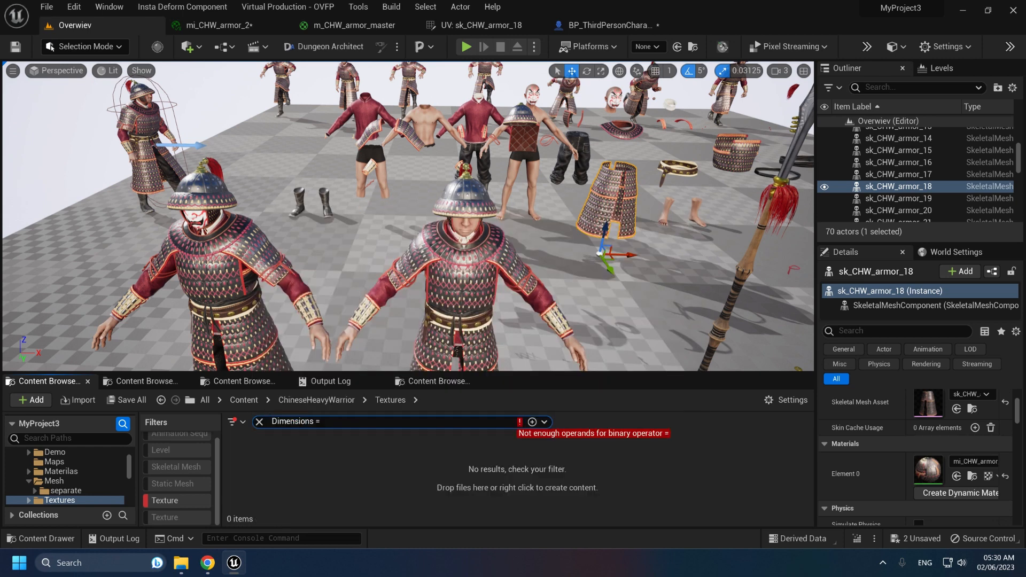
{"action": "key", "text": "shift+Left"}
{"action": "key", "text": "shift+Left"}
{"action": "key", "text": "shift+Left"}
{"action": "type", "text": "10"}
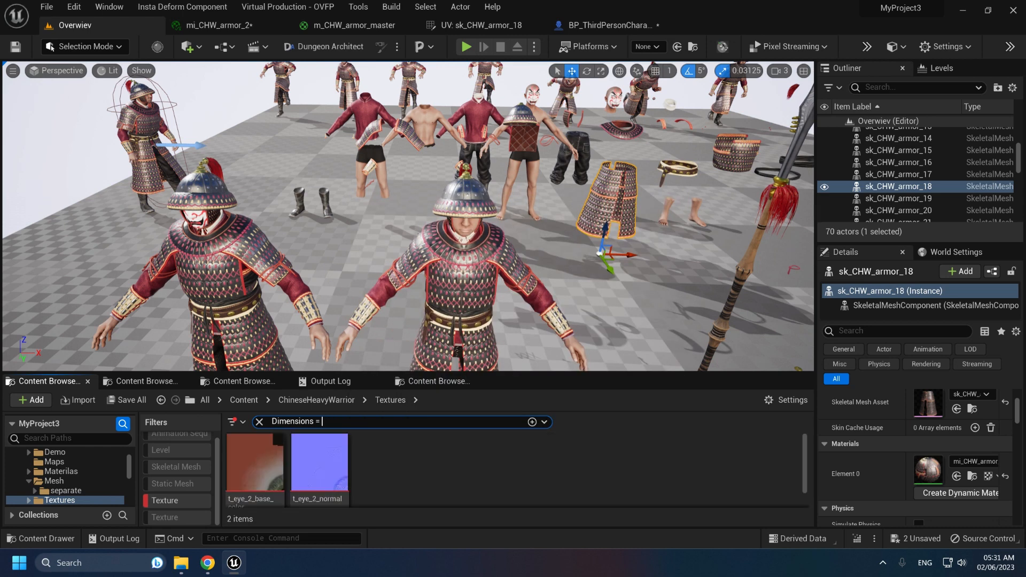
{"action": "type", "text": "256"}
- Clear the dimension query, check the details of t_CHW_armor_1_Normal_DirectX and turn off the Texture filter
{"action": "key", "text": "BackSpace"}
{"action": "key", "text": "BackSpace"}
{"action": "key", "text": "BackSpace"}
{"action": "key", "text": "BackSpace"}
{"action": "key", "text": "BackSpace"}
{"action": "key", "text": "BackSpace"}
{"action": "key", "text": "BackSpace"}
{"action": "key", "text": "BackSpace"}
{"action": "key", "text": "BackSpace"}
{"action": "key", "text": "BackSpace"}
{"action": "key", "text": "BackSpace"}
{"action": "key", "text": "BackSpace"}
{"action": "key", "text": "BackSpace"}
{"action": "key", "text": "BackSpace"}
{"action": "key", "text": "BackSpace"}
{"action": "key", "text": "BackSpace"}
{"action": "mouse_move", "coordinate": [389, 463]}
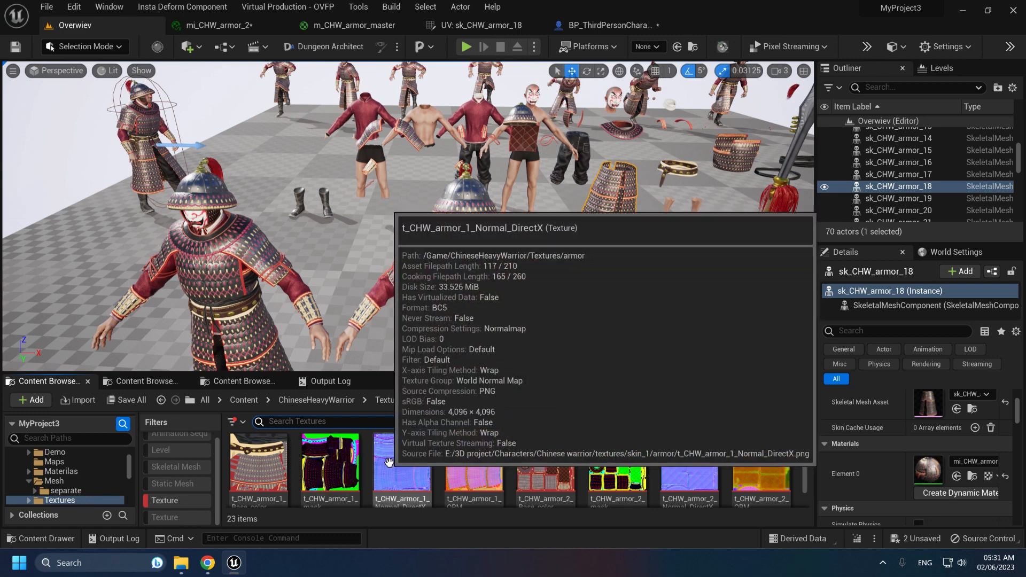
{"action": "left_click", "coordinate": [157, 500]}
{"action": "scroll", "coordinate": [70, 490], "scroll_direction": "down", "scroll_amount": 1}
- Open m_CHW_armor_master and m_CHW_body_master from the Materilas folder and put their tabs side by side
{"action": "left_click", "coordinate": [61, 473]}
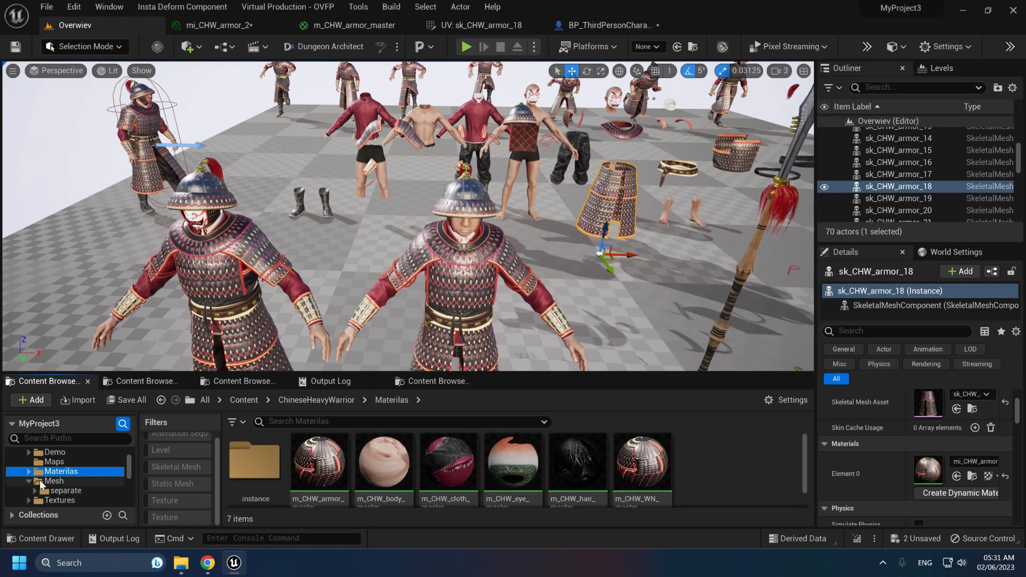
{"action": "scroll", "coordinate": [537, 467], "scroll_direction": "down", "scroll_amount": 1}
{"action": "left_click", "coordinate": [319, 465]}
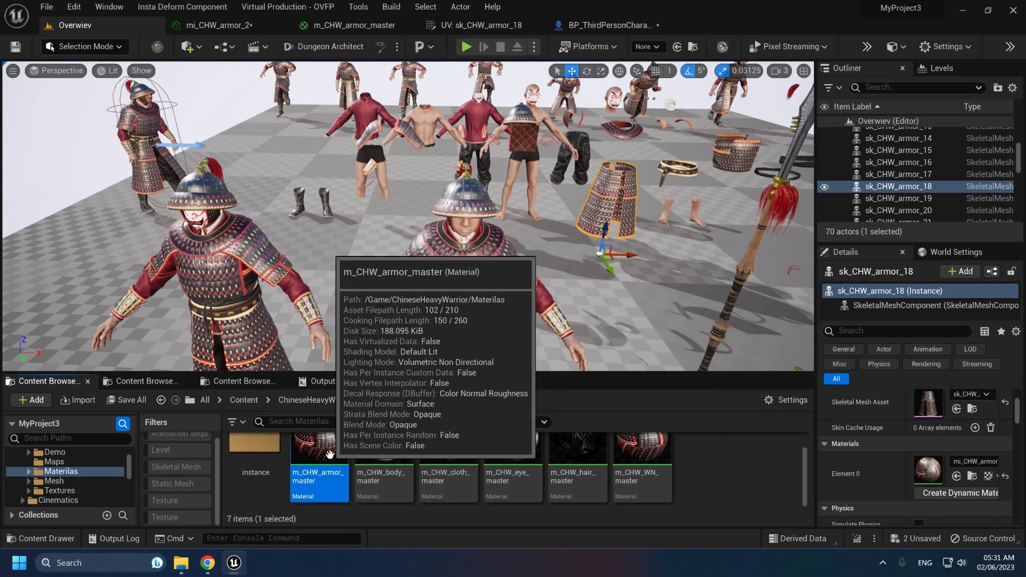
{"action": "double_click", "coordinate": [319, 465]}
{"action": "left_click", "coordinate": [392, 465]}
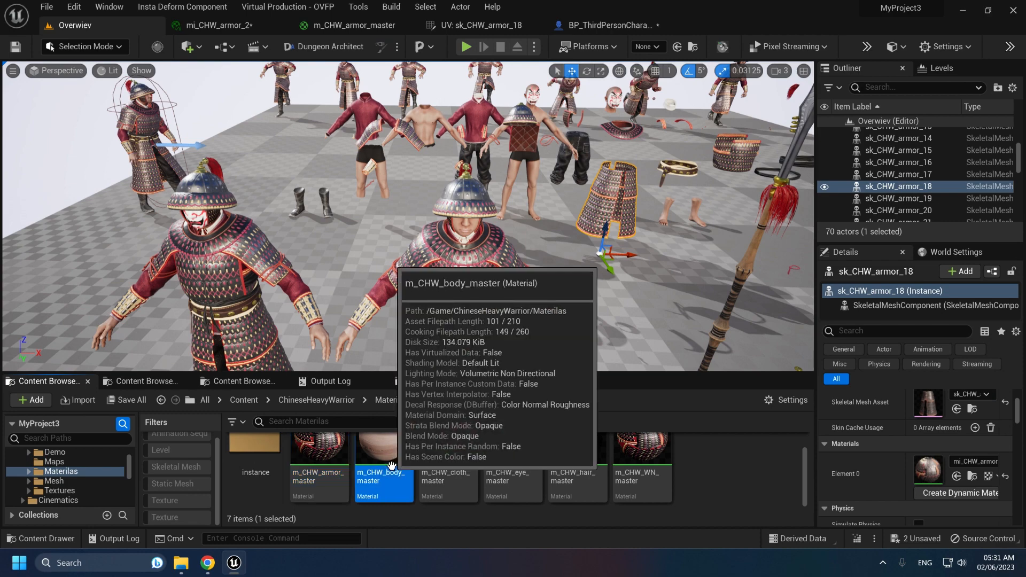
{"action": "double_click", "coordinate": [392, 465]}
{"action": "scroll", "coordinate": [332, 221], "scroll_direction": "up", "scroll_amount": 3}
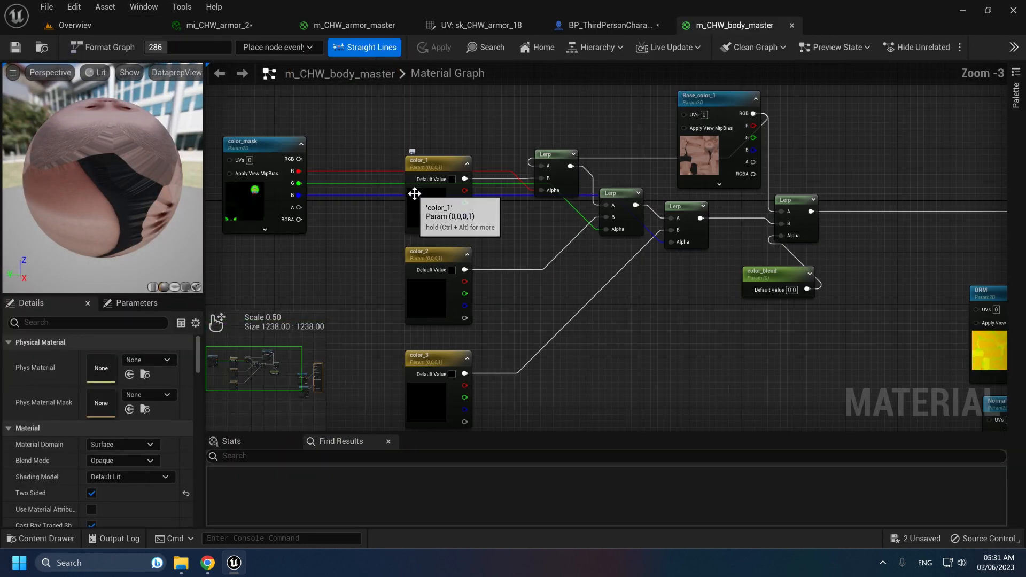
{"action": "left_click_drag", "start_coordinate": [316, 25], "coordinate": [588, 25]}
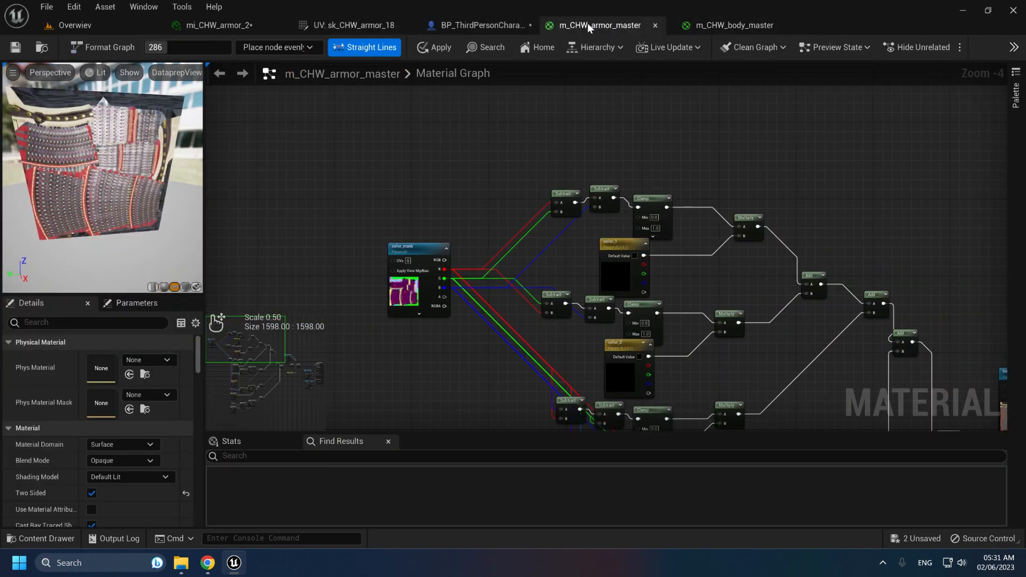
{"action": "left_click", "coordinate": [748, 26]}
- Look over the m_CHW_cloth_master, m_CHW_eye_master and m_CHW_hair_master material graphs in turn
{"action": "right_click_drag", "start_coordinate": [632, 187], "coordinate": [801, 142]}
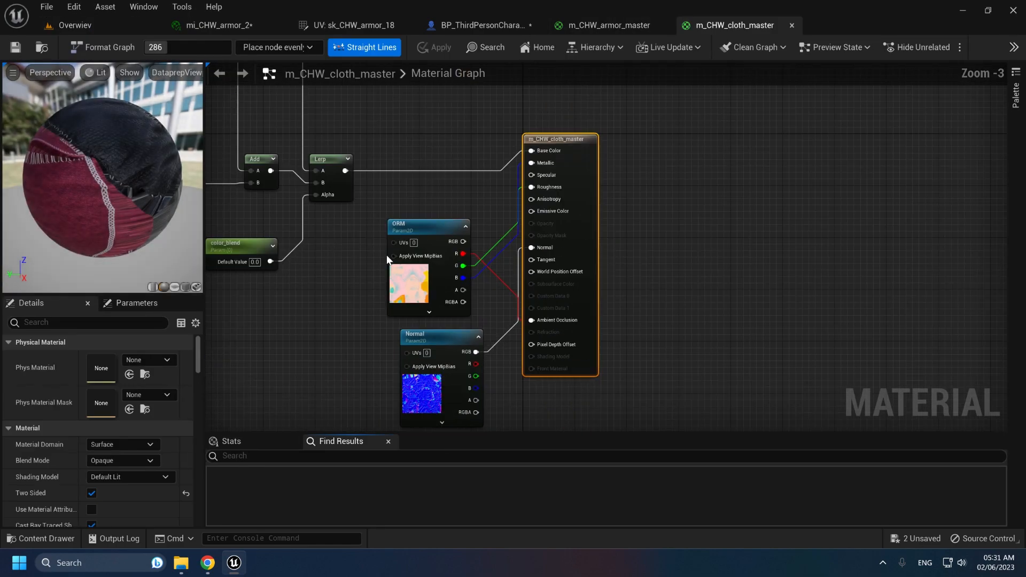
{"action": "scroll", "coordinate": [386, 254], "scroll_direction": "down", "scroll_amount": 3}
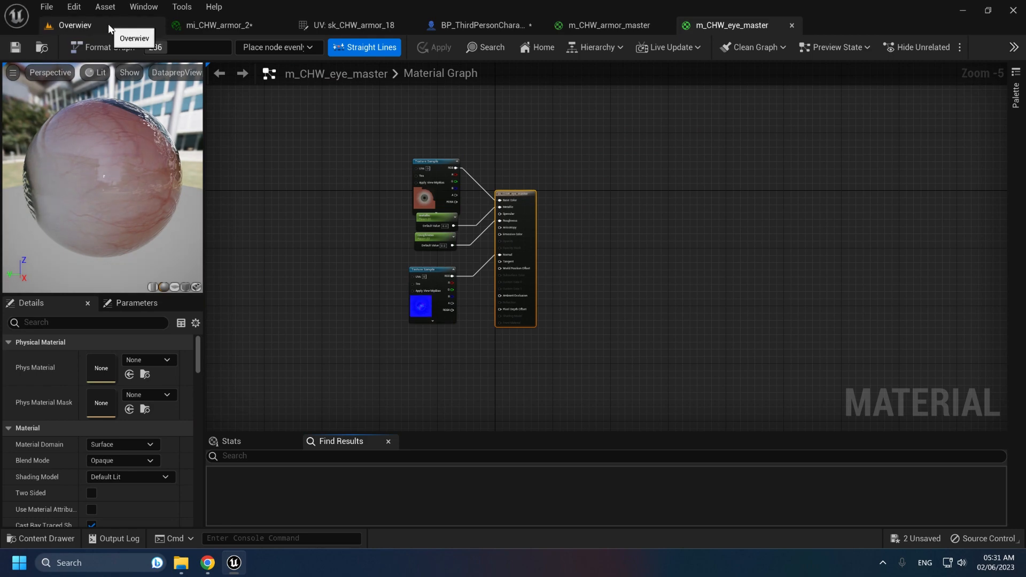
{"action": "scroll", "coordinate": [380, 187], "scroll_direction": "up", "scroll_amount": 3}
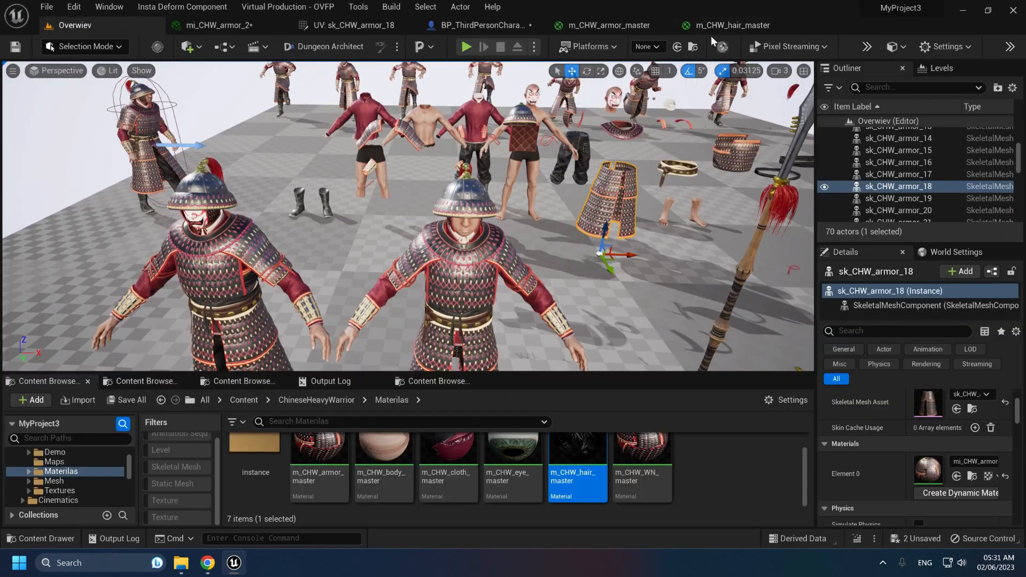
- Open the m_CHW_WN_master material, look over its graph and close it
{"action": "left_click", "coordinate": [648, 457]}
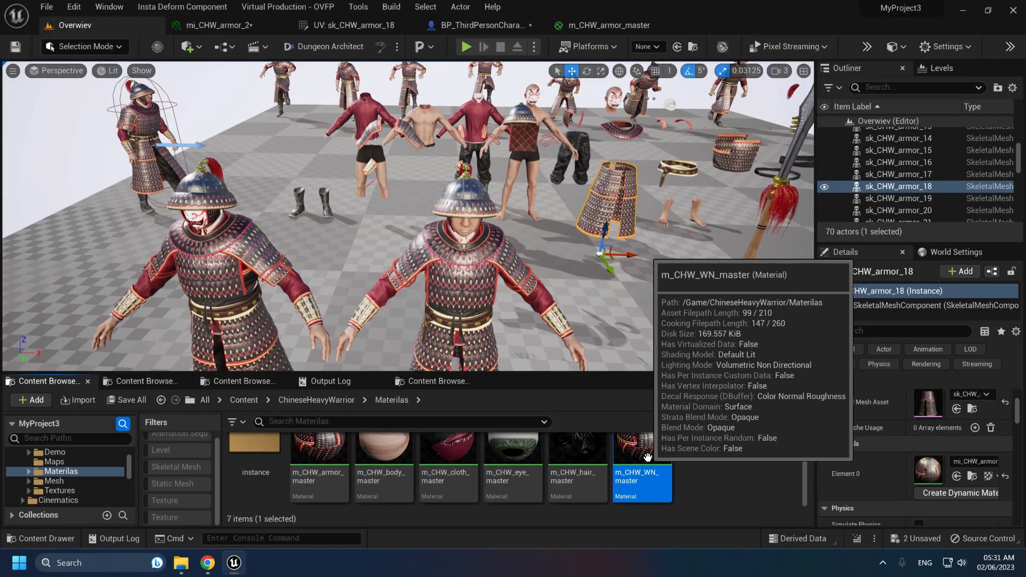
{"action": "double_click", "coordinate": [648, 457]}
{"action": "scroll", "coordinate": [434, 221], "scroll_direction": "up", "scroll_amount": 2}
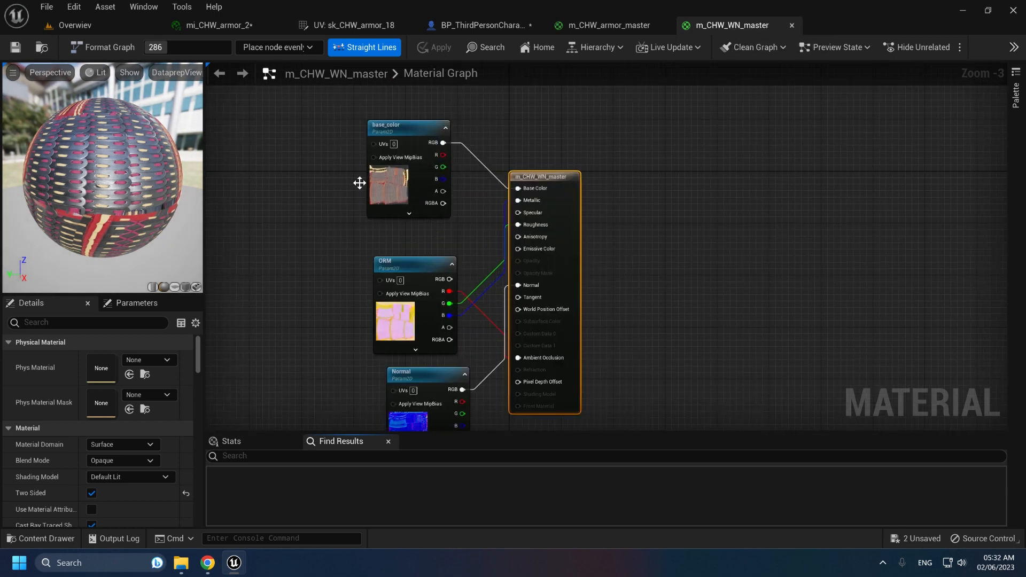
{"action": "middle_click", "coordinate": [730, 22]}
{"action": "right_click_drag", "start_coordinate": [360, 182], "coordinate": [450, 141]}
- Examine the output end of the m_CHW_armor_master graph and select its Normal texture parameter
{"action": "scroll", "coordinate": [537, 155], "scroll_direction": "down", "scroll_amount": 8}
{"action": "scroll", "coordinate": [537, 155], "scroll_direction": "up", "scroll_amount": 3}
{"action": "scroll", "coordinate": [609, 183], "scroll_direction": "up", "scroll_amount": 4}
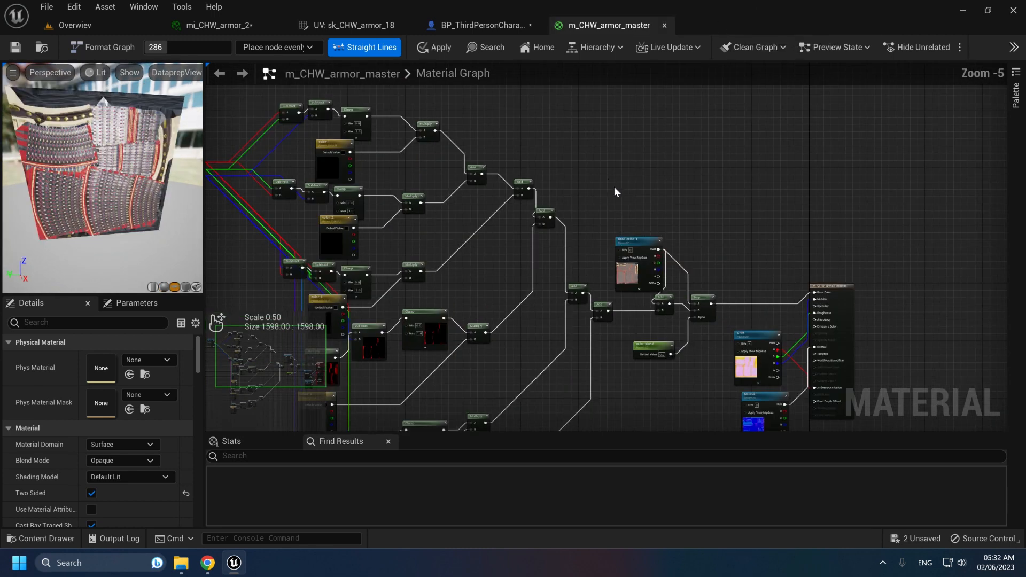
{"action": "scroll", "coordinate": [665, 274], "scroll_direction": "up", "scroll_amount": 2}
{"action": "right_click_drag", "start_coordinate": [665, 274], "coordinate": [552, 227]}
{"action": "scroll", "coordinate": [616, 360], "scroll_direction": "down", "scroll_amount": 2}
{"action": "right_click_drag", "start_coordinate": [616, 359], "coordinate": [518, 229]}
{"action": "left_click_drag", "start_coordinate": [575, 318], "coordinate": [563, 321]}
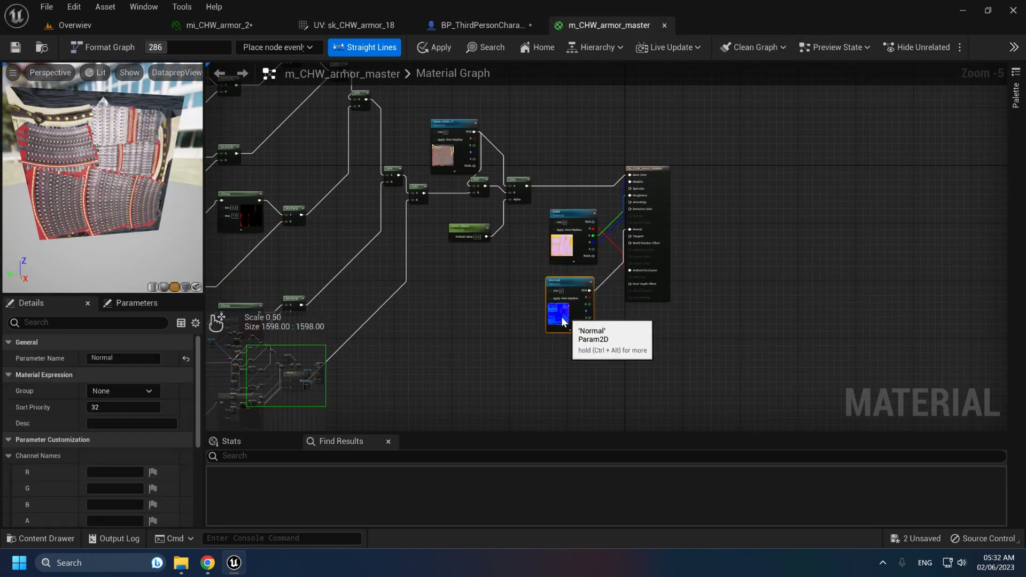
- Select the color_mask parameter in the armor master graph and open its t_CHW_armor_1_mask texture
{"action": "right_click_drag", "start_coordinate": [431, 271], "coordinate": [886, 384]}
{"action": "left_click", "coordinate": [437, 176]}
{"action": "right_click_drag", "start_coordinate": [439, 179], "coordinate": [464, 293]}
{"action": "scroll", "coordinate": [465, 293], "scroll_direction": "up", "scroll_amount": 5}
{"action": "scroll", "coordinate": [566, 334], "scroll_direction": "down", "scroll_amount": 1}
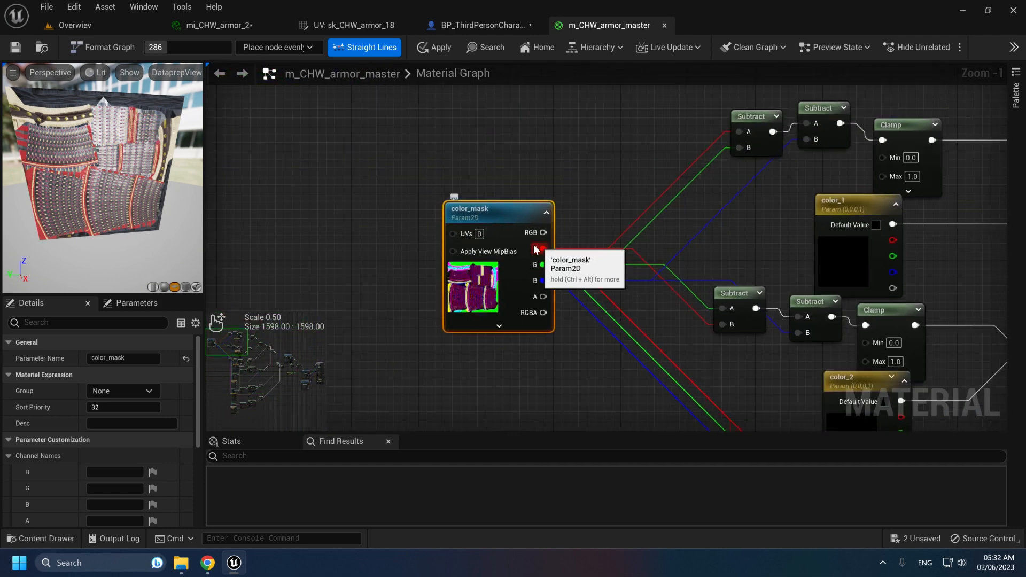
{"action": "scroll", "coordinate": [163, 407], "scroll_direction": "down", "scroll_amount": 4}
{"action": "double_click", "coordinate": [100, 476]}
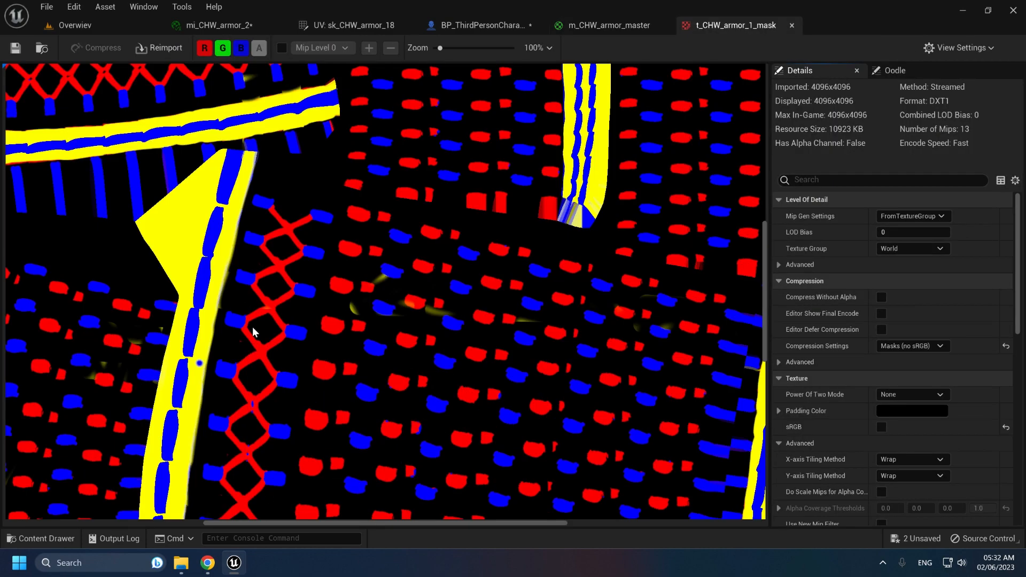
- Go back to m_CHW_armor_master and trace the color branches from the mask through to the material output
{"action": "left_click", "coordinate": [609, 25]}
{"action": "scroll", "coordinate": [543, 155], "scroll_direction": "down", "scroll_amount": 1}
{"action": "right_click_drag", "start_coordinate": [543, 156], "coordinate": [385, 154]}
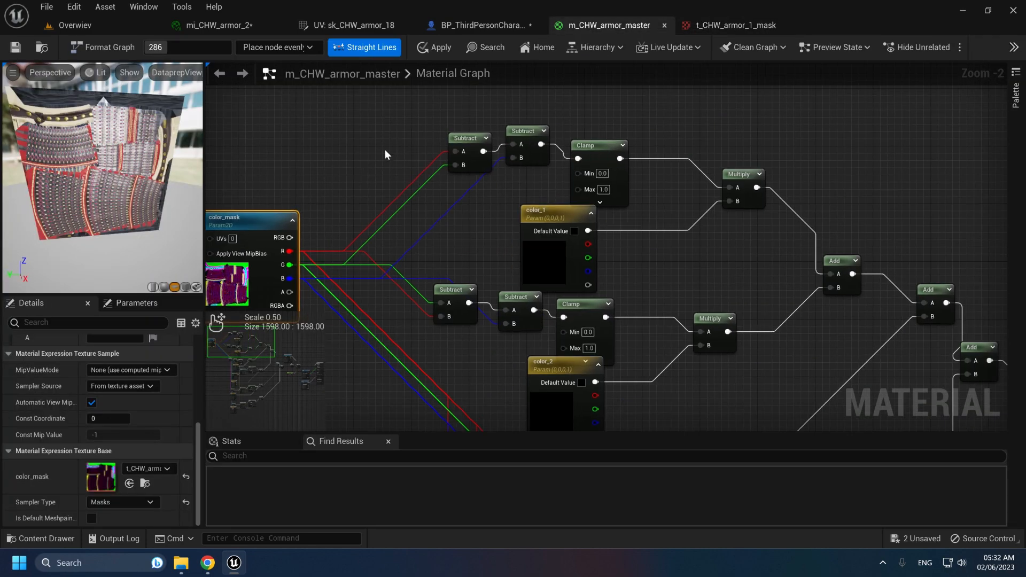
{"action": "scroll", "coordinate": [456, 181], "scroll_direction": "down", "scroll_amount": 3}
{"action": "left_click", "coordinate": [502, 223]}
{"action": "scroll", "coordinate": [510, 313], "scroll_direction": "up", "scroll_amount": 2}
{"action": "right_click_drag", "start_coordinate": [510, 314], "coordinate": [500, 122]}
{"action": "scroll", "coordinate": [473, 279], "scroll_direction": "down", "scroll_amount": 1}
{"action": "right_click_drag", "start_coordinate": [601, 336], "coordinate": [292, 328]}
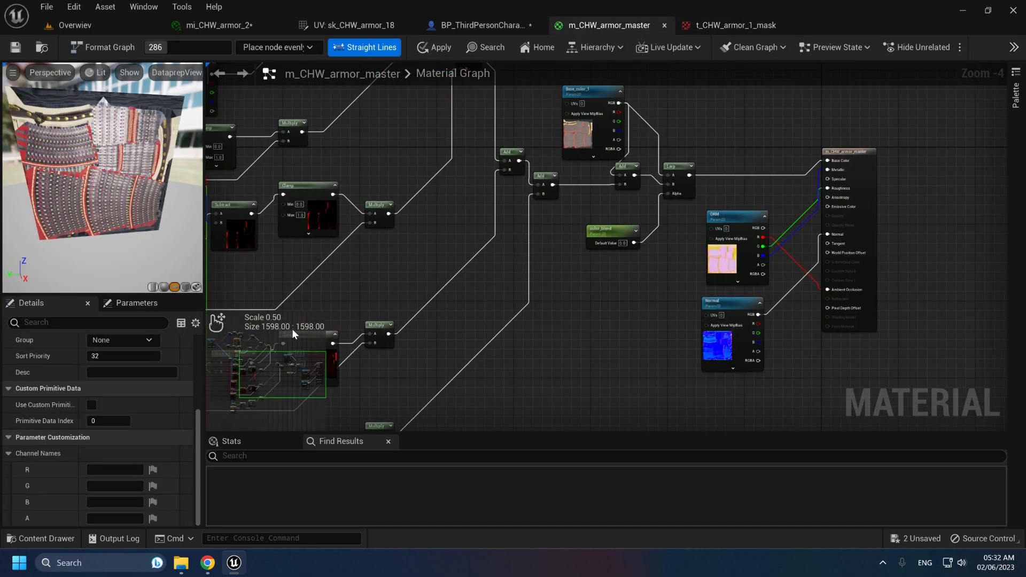
{"action": "scroll", "coordinate": [490, 268], "scroll_direction": "down", "scroll_amount": 2}
{"action": "right_click_drag", "start_coordinate": [428, 155], "coordinate": [589, 280]}
- View the whole t_CHW_armor_1_mask texture, toggle its red, green and blue channels, and close it
{"action": "left_click", "coordinate": [748, 26]}
{"action": "scroll", "coordinate": [347, 99], "scroll_direction": "down", "scroll_amount": 5}
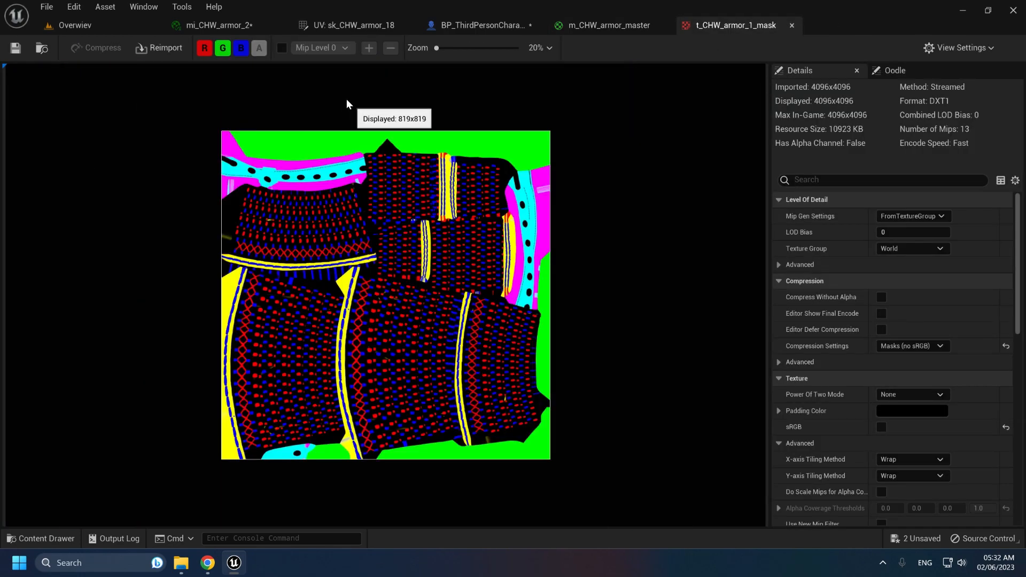
{"action": "left_click", "coordinate": [219, 48]}
{"action": "left_click", "coordinate": [206, 49]}
{"action": "left_click", "coordinate": [207, 51]}
{"action": "left_click", "coordinate": [207, 50]}
{"action": "left_click", "coordinate": [223, 49]}
{"action": "left_click", "coordinate": [224, 50]}
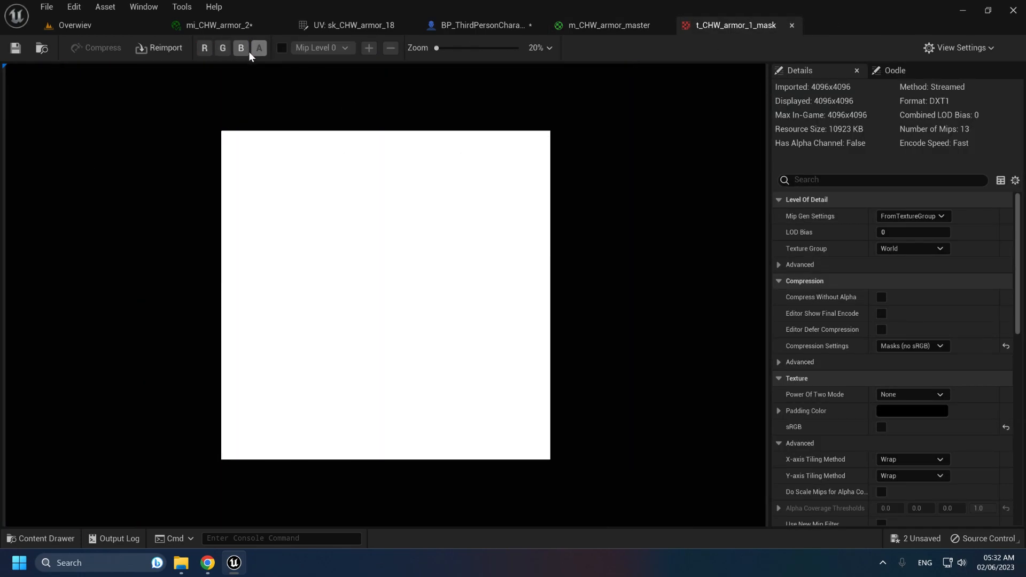
{"action": "left_click", "coordinate": [244, 50]}
{"action": "middle_click", "coordinate": [690, 29]}
- Preview the Clamp node of the color_1 branch in the m_CHW_armor_master graph
{"action": "scroll", "coordinate": [469, 176], "scroll_direction": "up", "scroll_amount": 3}
{"action": "left_click", "coordinate": [514, 134]}
{"action": "key", "text": "space"}
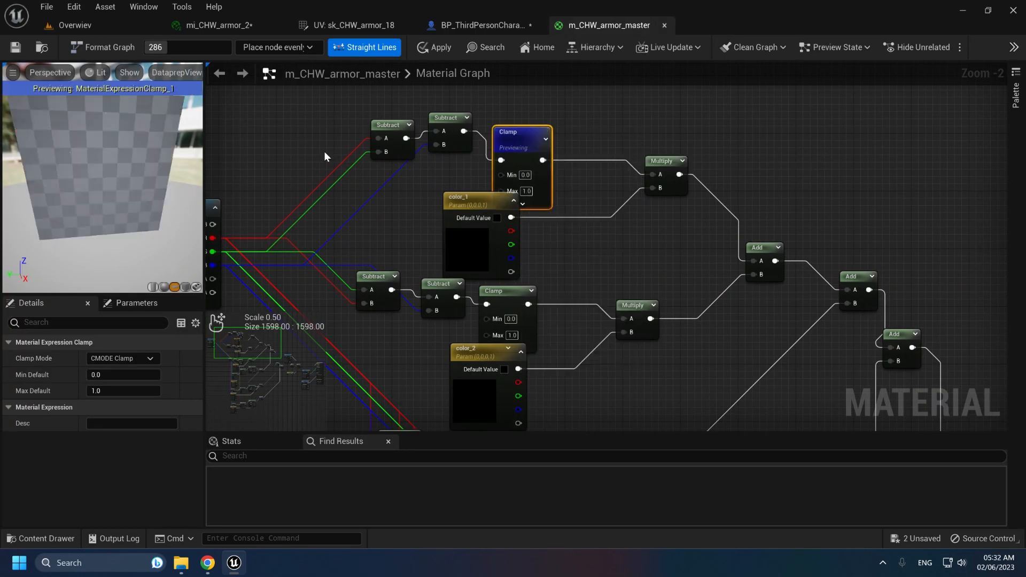
{"action": "right_click_drag", "start_coordinate": [603, 266], "coordinate": [581, 197]}
{"action": "scroll", "coordinate": [581, 197], "scroll_direction": "down", "scroll_amount": 1}
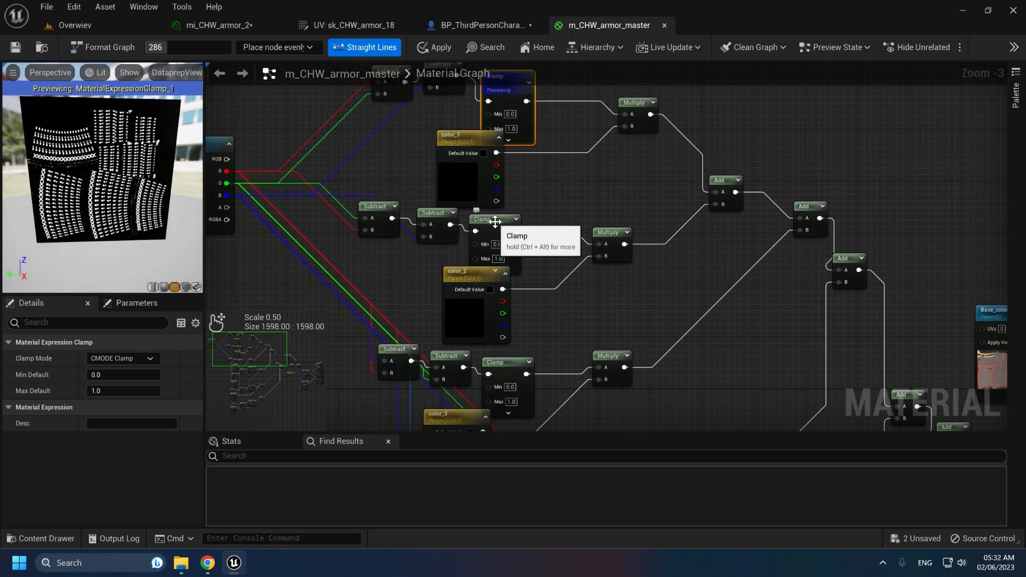
- Preview the Clamp nodes of the color_2 and color_3 branches one after the other
{"action": "right_click_drag", "start_coordinate": [480, 203], "coordinate": [510, 258]}
{"action": "right_click", "coordinate": [527, 289]}
{"action": "left_click", "coordinate": [553, 309]}
{"action": "right_click_drag", "start_coordinate": [622, 226], "coordinate": [644, 138]}
{"action": "right_click", "coordinate": [571, 226]}
{"action": "left_click", "coordinate": [598, 250]}
{"action": "right_click_drag", "start_coordinate": [653, 273], "coordinate": [636, 228]}
- Preview the Clamp nodes of the fourth, fifth and sixth color branches in turn
{"action": "right_click", "coordinate": [673, 268]}
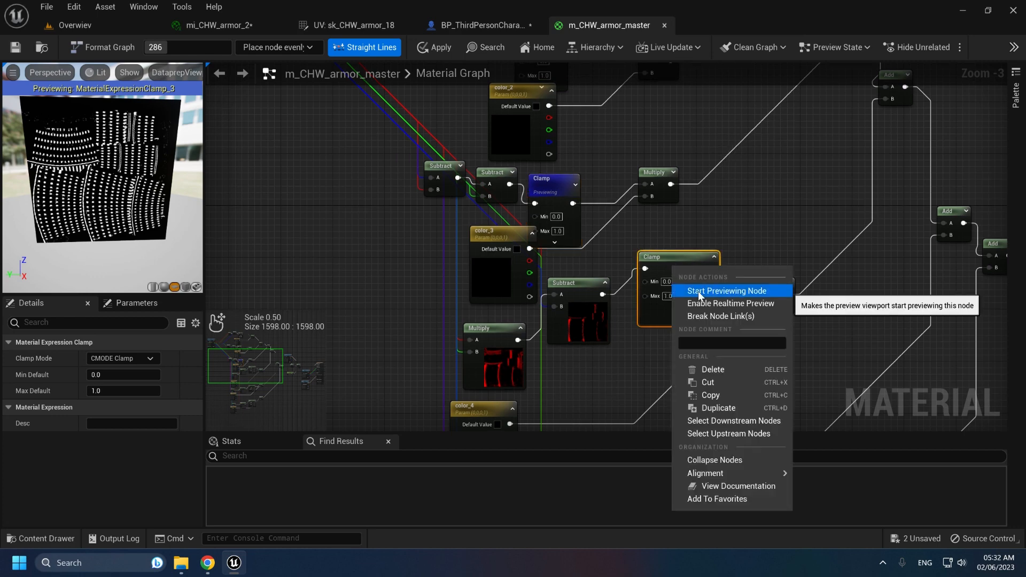
{"action": "left_click", "coordinate": [699, 294]}
{"action": "right_click_drag", "start_coordinate": [674, 307], "coordinate": [608, 166]}
{"action": "scroll", "coordinate": [608, 166], "scroll_direction": "down", "scroll_amount": 1}
{"action": "right_click", "coordinate": [604, 280]}
{"action": "left_click", "coordinate": [630, 304]}
{"action": "right_click_drag", "start_coordinate": [665, 238], "coordinate": [650, 95]}
{"action": "right_click", "coordinate": [600, 274]}
{"action": "left_click", "coordinate": [625, 292]}
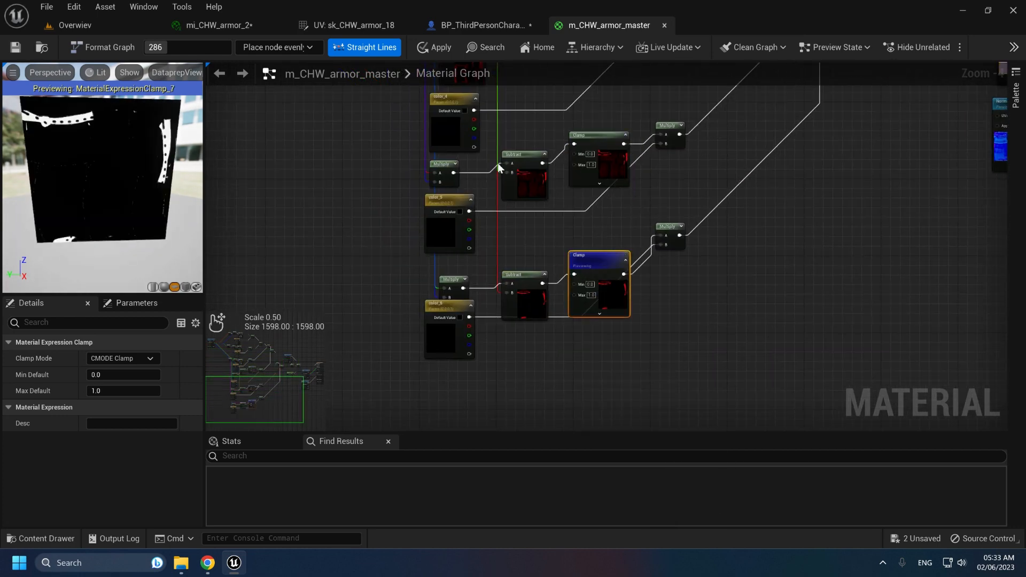
- Return to the Overwiev level and close m_CHW_armor_master without applying its changes
{"action": "left_click", "coordinate": [102, 26]}
{"action": "middle_click", "coordinate": [606, 27]}
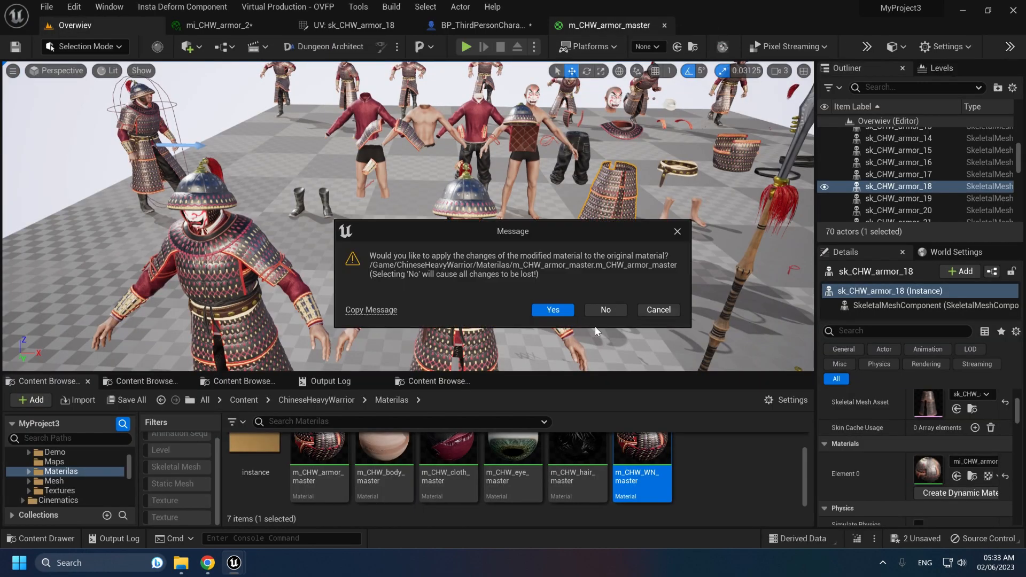
{"action": "left_click", "coordinate": [605, 309]}
- Select the masked warrior sk_ChineseHeavyWarrior2 in the level and open its mi_CHW_body_mask material instance
{"action": "left_click", "coordinate": [705, 486]}
{"action": "right_click_drag", "start_coordinate": [689, 321], "coordinate": [524, 267]}
{"action": "left_click", "coordinate": [481, 240]}
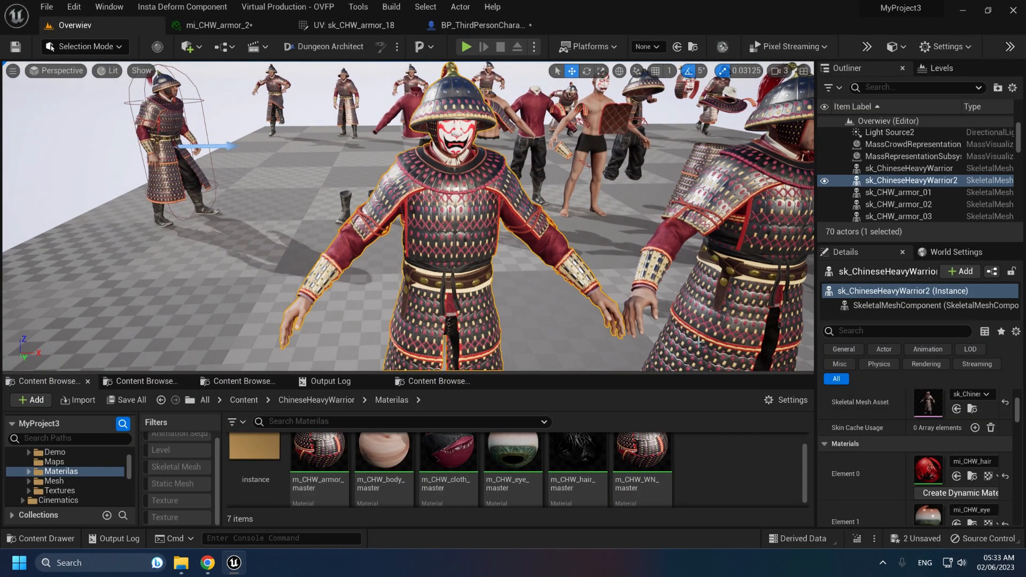
{"action": "double_click", "coordinate": [928, 406]}
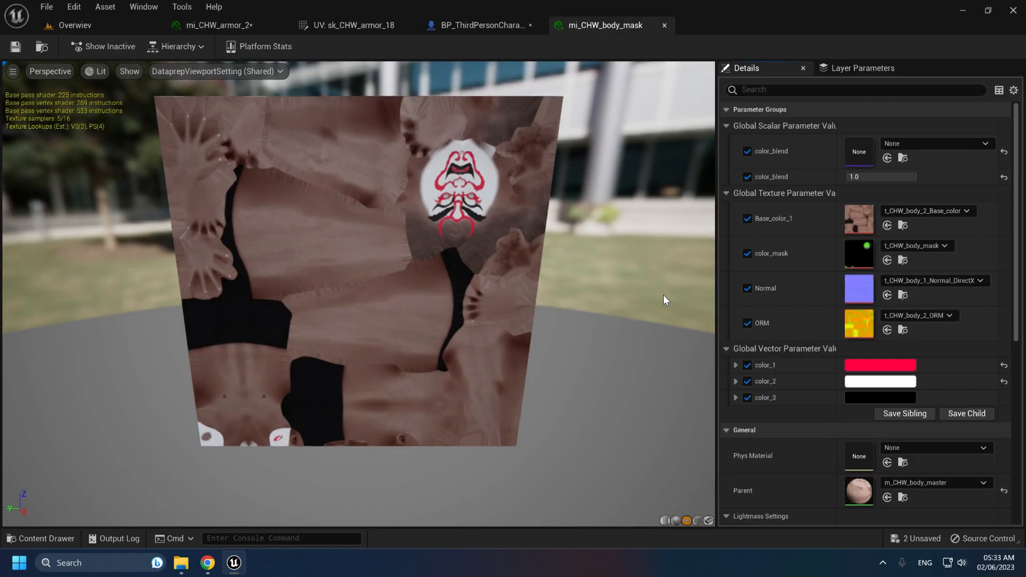
- Detach the mi_CHW_body_mask editor into its own floating window over the level and minimize it
{"action": "left_click", "coordinate": [75, 25]}
{"action": "left_click_drag", "start_coordinate": [605, 25], "coordinate": [630, 237]}
{"action": "left_click", "coordinate": [143, 27]}
{"action": "left_click_drag", "start_coordinate": [826, 222], "coordinate": [753, 129]}
{"action": "left_click", "coordinate": [883, 131]}
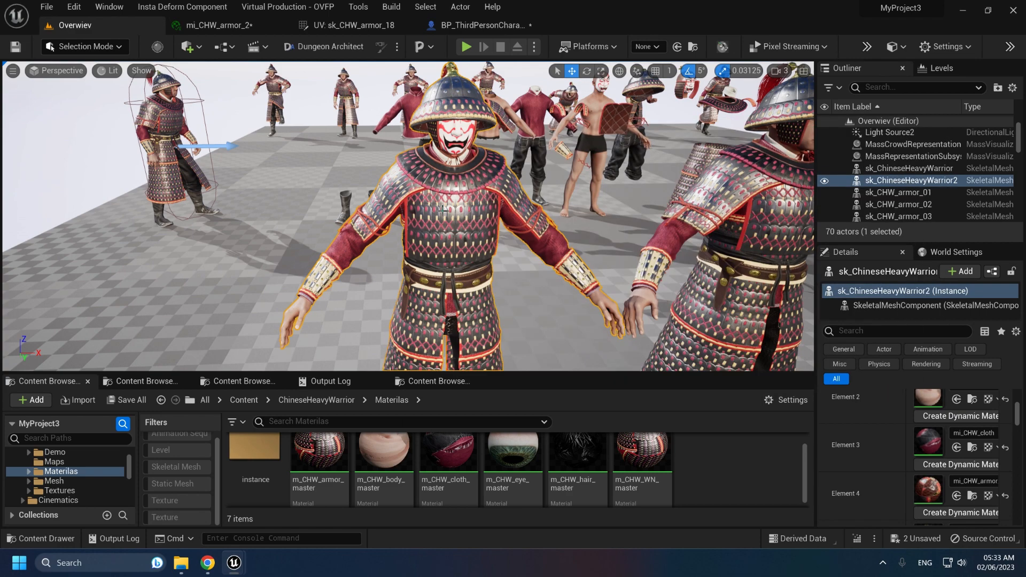
- Locate the selected warrior's skeletal mesh in the Mesh folder and bring the mi_CHW_body_mask window back to the front
{"action": "key", "text": "ctrl+b"}
{"action": "double_click", "coordinate": [315, 484]}
{"action": "left_click", "coordinate": [233, 563]}
{"action": "left_click", "coordinate": [297, 500]}
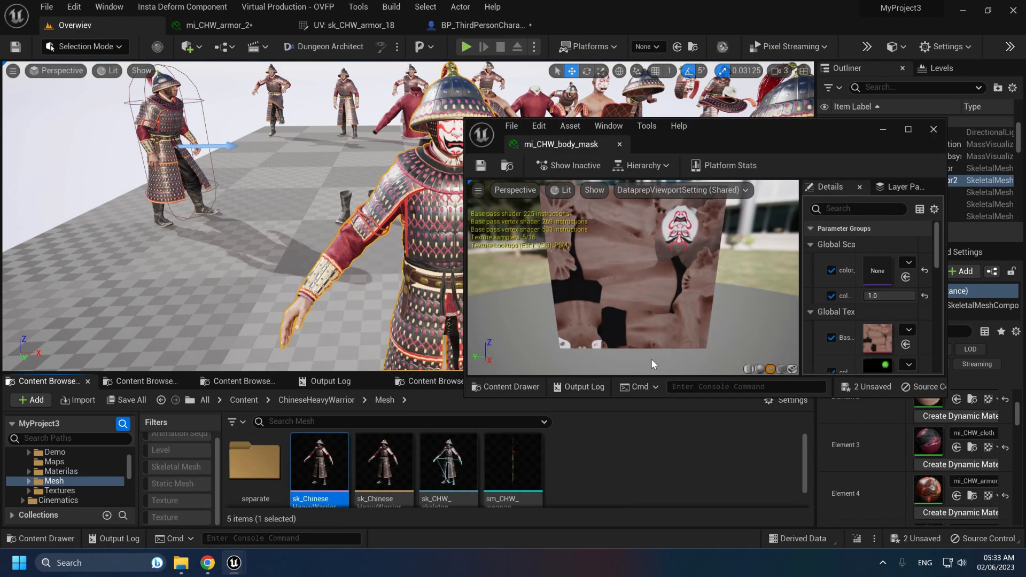
- Maximize the mi_CHW_body_mask editor and preview the material on the selected warrior mesh, framed from the front
{"action": "left_click", "coordinate": [912, 135]}
{"action": "left_click", "coordinate": [708, 520]}
{"action": "left_click_drag", "start_coordinate": [512, 370], "coordinate": [334, 233]}
{"action": "scroll", "coordinate": [334, 233], "scroll_direction": "down", "scroll_amount": 2}
{"action": "middle_click_drag", "start_coordinate": [335, 233], "coordinate": [334, 281]}
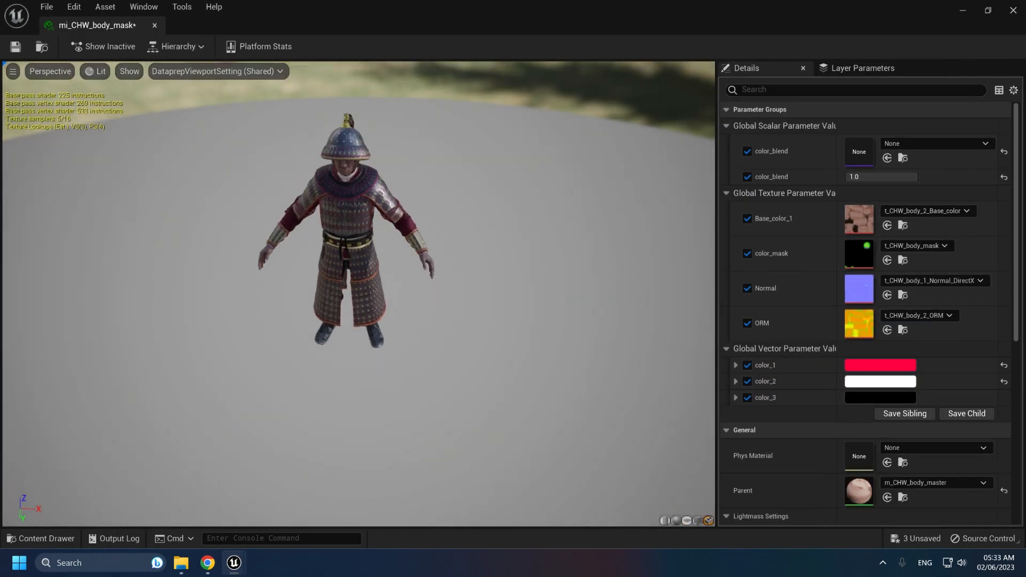
{"action": "scroll", "coordinate": [335, 282], "scroll_direction": "up", "scroll_amount": 5}
{"action": "left_click_drag", "start_coordinate": [342, 281], "coordinate": [348, 230]}
{"action": "middle_click_drag", "start_coordinate": [347, 230], "coordinate": [348, 363]}
{"action": "scroll", "coordinate": [347, 363], "scroll_direction": "up", "scroll_amount": 3}
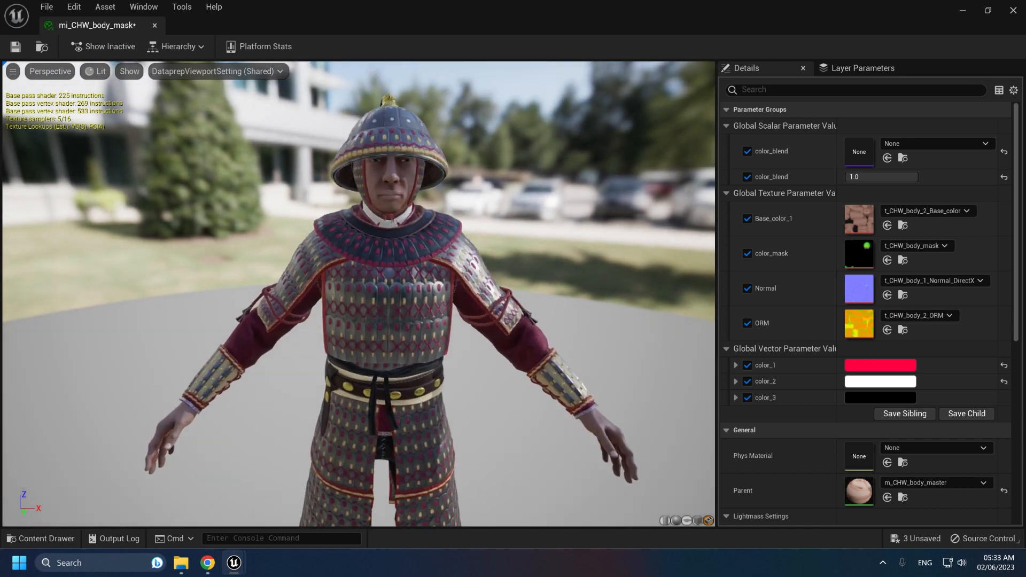
- Try light green for color_1, black for color_2 and another shade for color_3 in mi_CHW_body_mask
{"action": "left_click", "coordinate": [880, 365]}
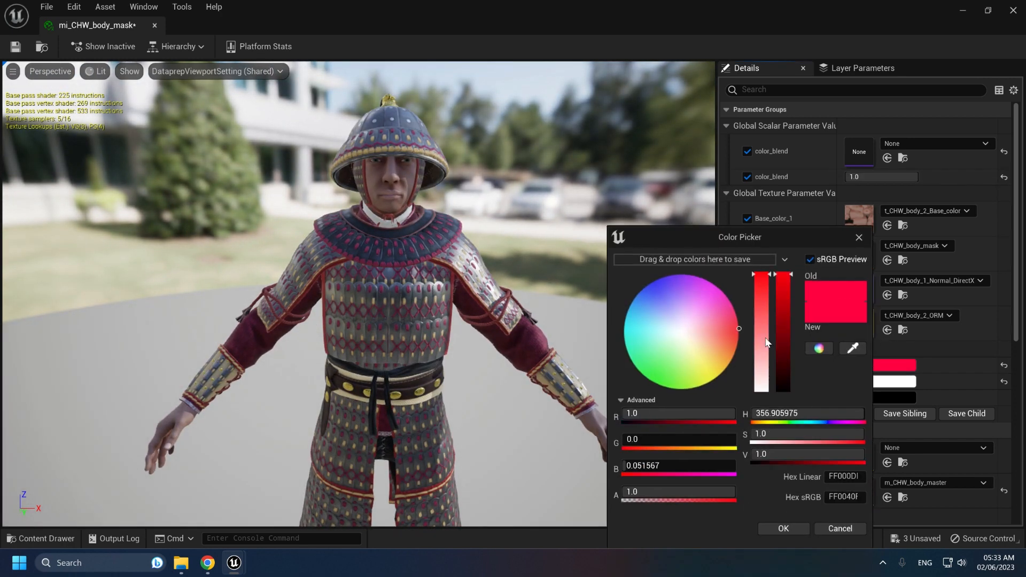
{"action": "left_click_drag", "start_coordinate": [629, 366], "coordinate": [686, 369]}
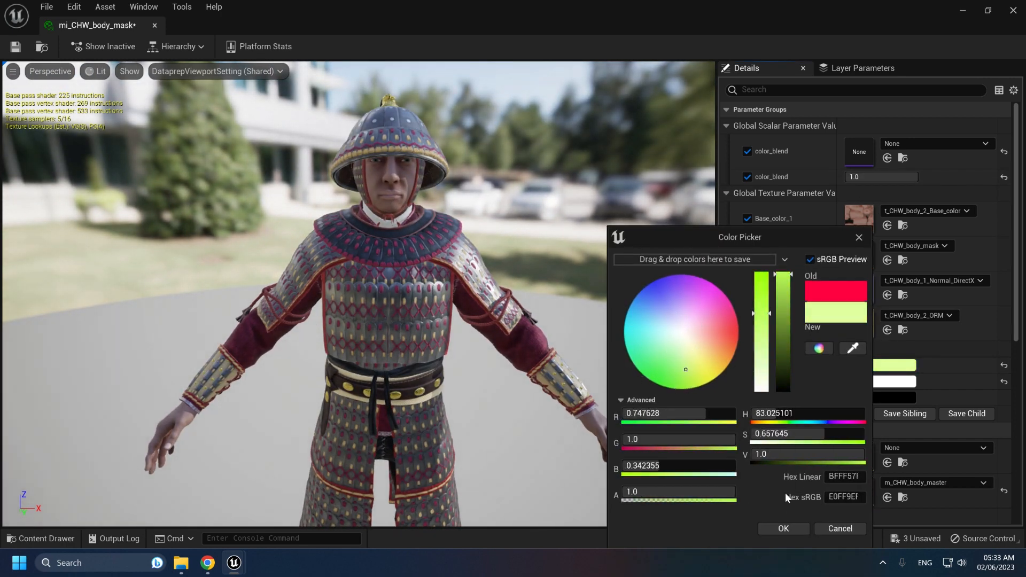
{"action": "left_click", "coordinate": [839, 528]}
{"action": "left_click", "coordinate": [885, 382]}
{"action": "left_click_drag", "start_coordinate": [716, 326], "coordinate": [704, 314]}
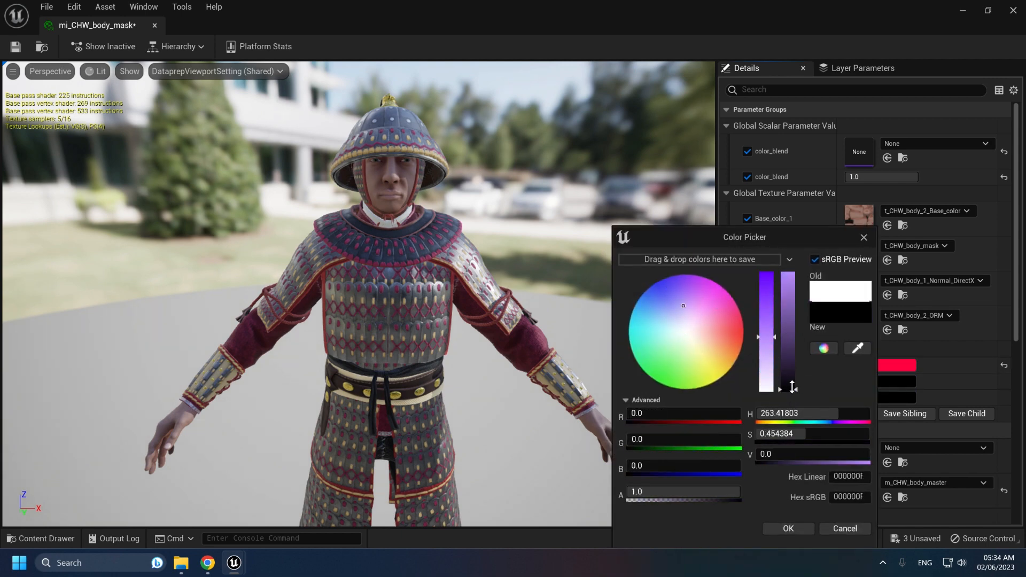
{"action": "left_click", "coordinate": [844, 528]}
{"action": "left_click", "coordinate": [897, 397]}
{"action": "left_click", "coordinate": [701, 313]}
{"action": "left_click_drag", "start_coordinate": [788, 387], "coordinate": [787, 342]}
{"action": "left_click", "coordinate": [845, 528]}
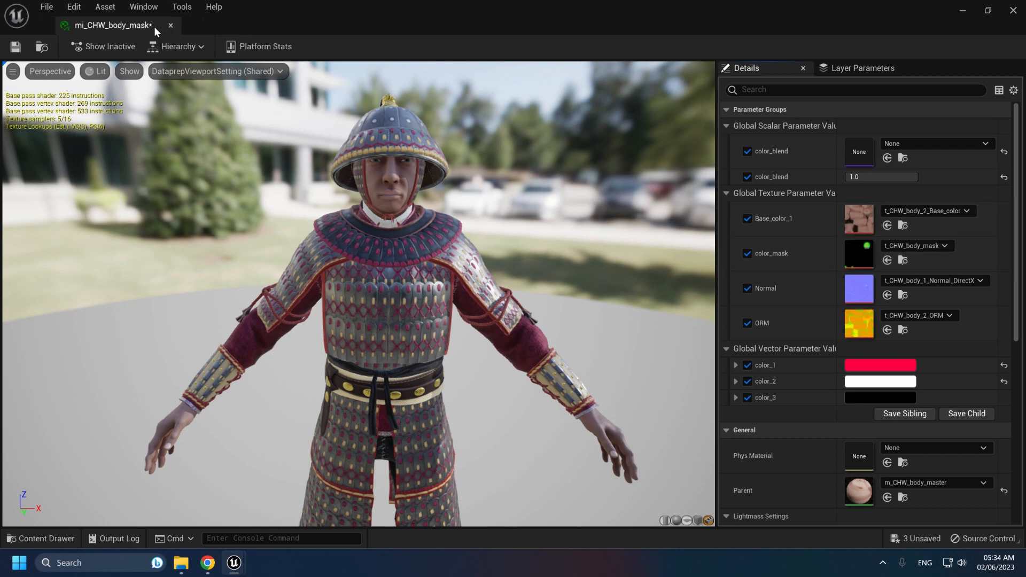
- Inspect the t_CHW_body_2_Base_color texture and close both it and the mi_CHW_body_mask editor
{"action": "double_click", "coordinate": [859, 220]}
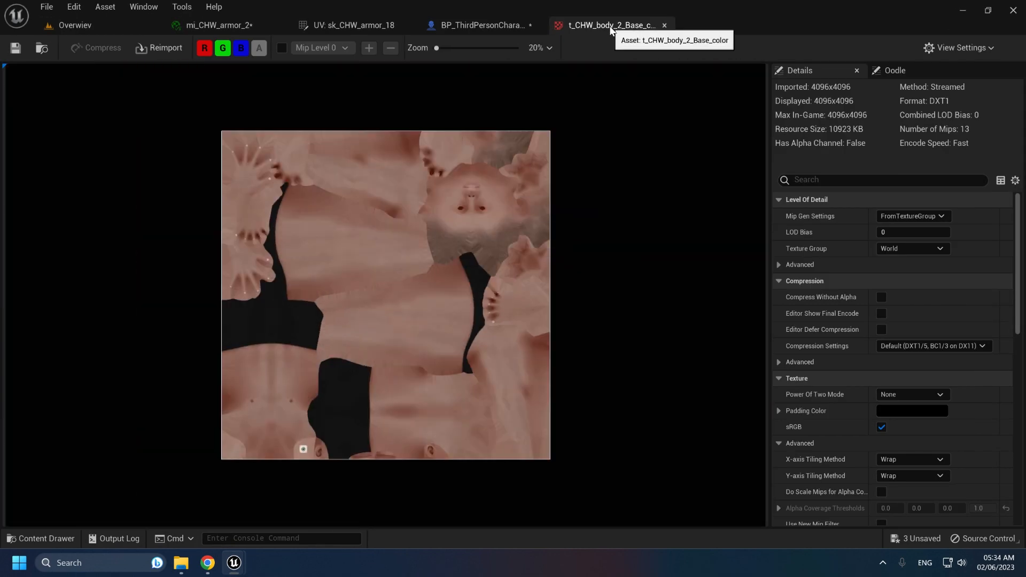
{"action": "left_click", "coordinate": [665, 25]}
{"action": "left_click", "coordinate": [74, 25]}
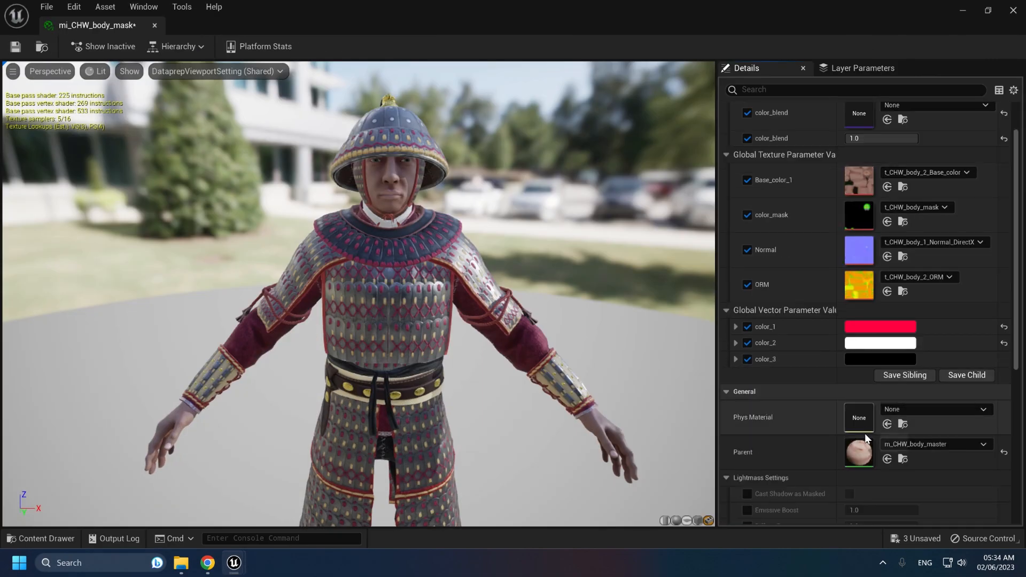
{"action": "left_click", "coordinate": [154, 25]}
- Select the bare torso sk_CHW_body in the level and open its mi_CHW_body instance in a floating window over the level
{"action": "key", "text": "w"}
{"action": "right_click_drag", "start_coordinate": [324, 309], "coordinate": [324, 308]}
{"action": "left_click", "coordinate": [248, 204]}
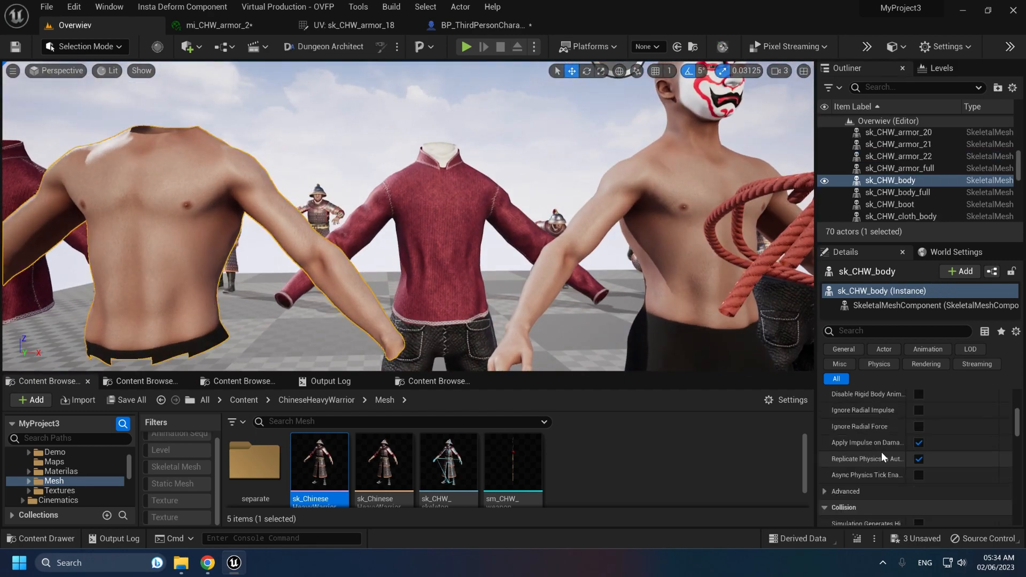
{"action": "scroll", "coordinate": [882, 449], "scroll_direction": "up", "scroll_amount": 5}
{"action": "scroll", "coordinate": [892, 428], "scroll_direction": "down", "scroll_amount": 1}
{"action": "double_click", "coordinate": [928, 468]}
{"action": "left_click_drag", "start_coordinate": [567, 27], "coordinate": [551, 125]}
{"action": "left_click", "coordinate": [80, 25]}
{"action": "left_click_drag", "start_coordinate": [815, 140], "coordinate": [696, 113]}
- Enable color_blend in mi_CHW_body, set it to 1.0 and preview the material on a plane
{"action": "scroll", "coordinate": [813, 217], "scroll_direction": "down", "scroll_amount": 3}
{"action": "scroll", "coordinate": [812, 215], "scroll_direction": "up", "scroll_amount": 2}
{"action": "left_click", "coordinate": [777, 207]}
{"action": "left_click_drag", "start_coordinate": [813, 209], "coordinate": [861, 209]}
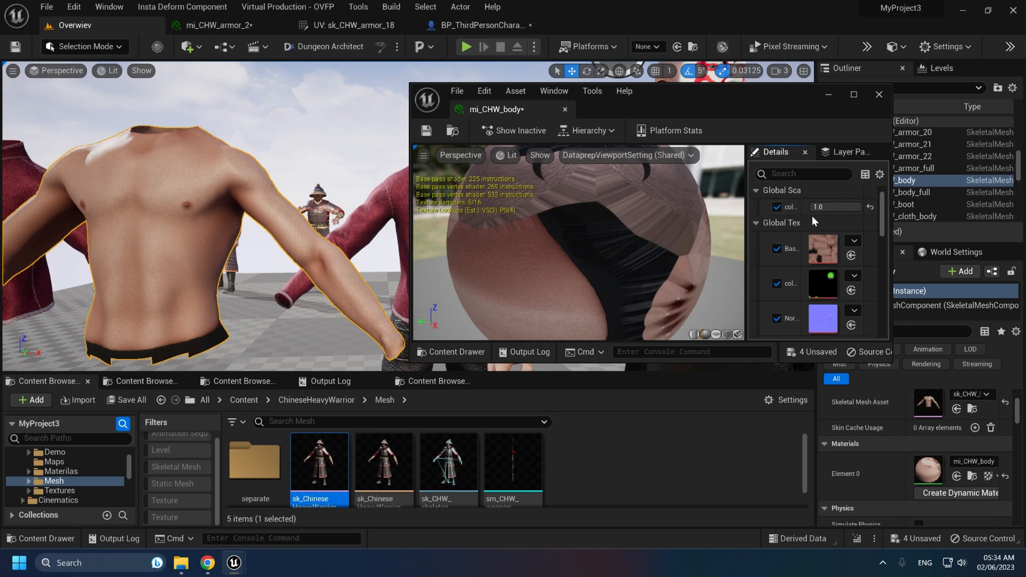
{"action": "scroll", "coordinate": [813, 216], "scroll_direction": "down", "scroll_amount": 1}
{"action": "left_click_drag", "start_coordinate": [657, 224], "coordinate": [630, 251]}
{"action": "right_click_drag", "start_coordinate": [631, 252], "coordinate": [631, 278]}
{"action": "left_click", "coordinate": [716, 334]}
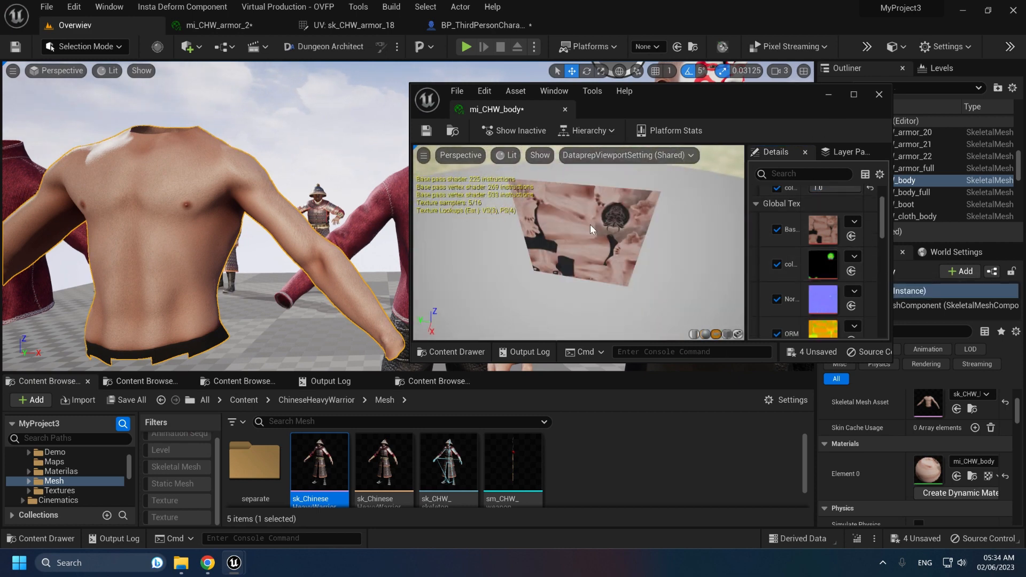
{"action": "left_click_drag", "start_coordinate": [590, 224], "coordinate": [599, 184]}
{"action": "scroll", "coordinate": [824, 254], "scroll_direction": "down", "scroll_amount": 3}
- Enable the color overrides in mi_CHW_body and set color_1 to red with R 1.0, G 0.0 and B 0.047856
{"action": "left_click", "coordinate": [775, 261]}
{"action": "scroll", "coordinate": [780, 280], "scroll_direction": "down", "scroll_amount": 2}
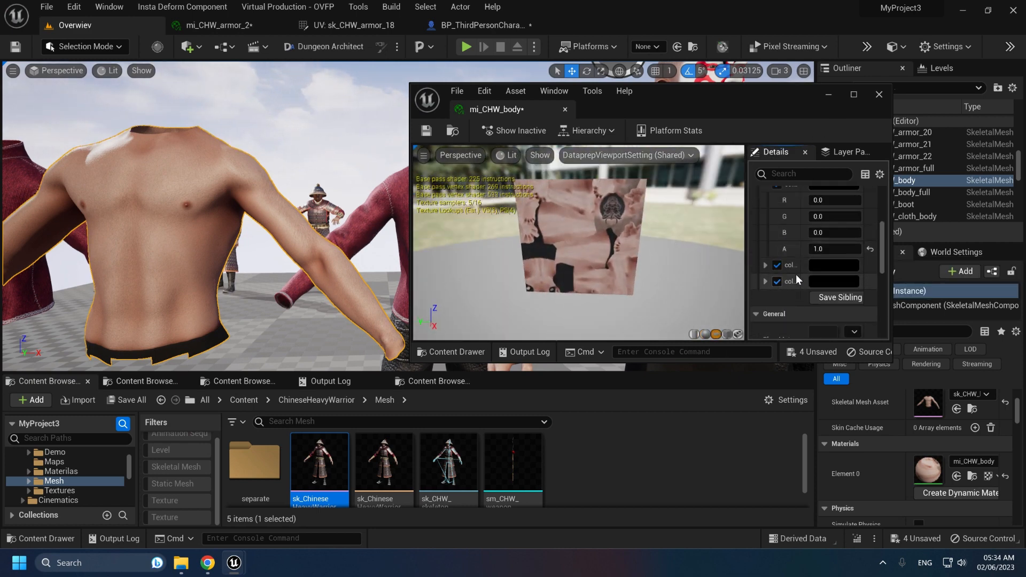
{"action": "scroll", "coordinate": [796, 275], "scroll_direction": "up", "scroll_amount": 3}
{"action": "left_click", "coordinate": [819, 261]}
{"action": "left_click_drag", "start_coordinate": [675, 328], "coordinate": [688, 329]}
{"action": "left_click", "coordinate": [729, 314]}
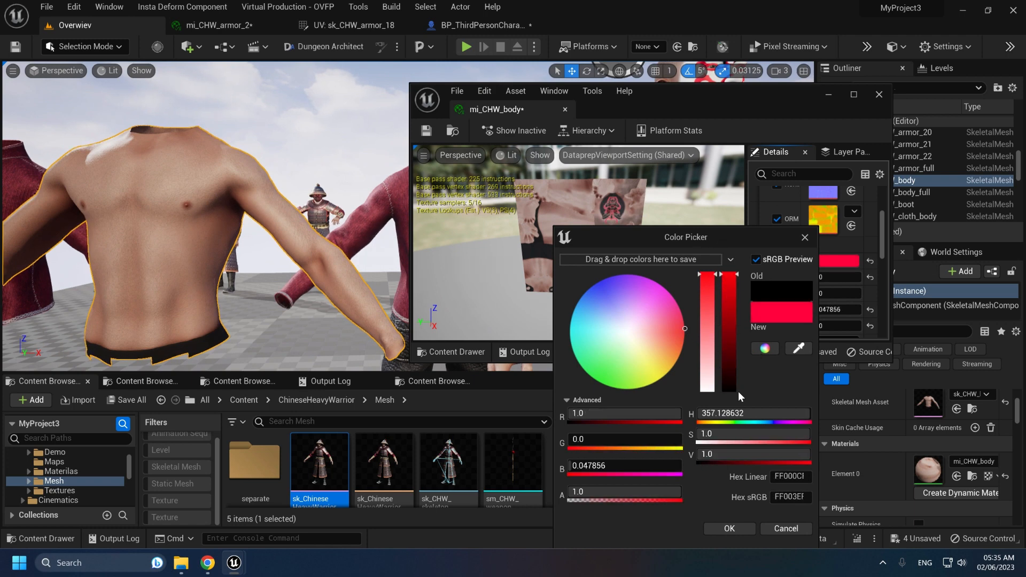
{"action": "left_click", "coordinate": [743, 528]}
- Set color_2 of mi_CHW_body to light green with R 0.552478, G 1.0 and B 0.379288
{"action": "scroll", "coordinate": [828, 266], "scroll_direction": "down", "scroll_amount": 1}
{"action": "left_click", "coordinate": [829, 266]}
{"action": "left_click", "coordinate": [639, 365]}
{"action": "left_click_drag", "start_coordinate": [631, 367], "coordinate": [631, 366]}
{"action": "left_click_drag", "start_coordinate": [740, 457], "coordinate": [820, 458]}
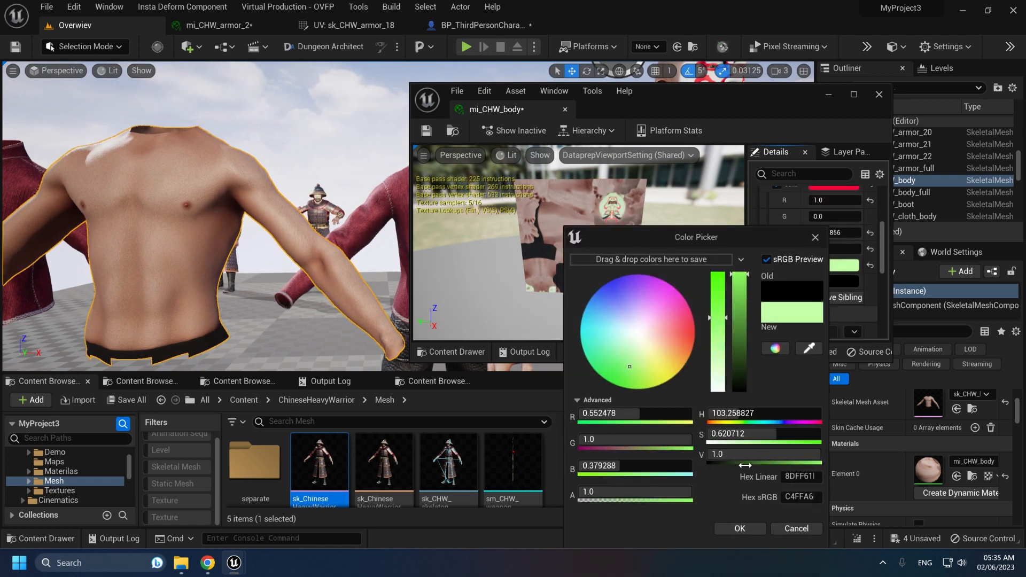
{"action": "left_click", "coordinate": [741, 528]}
- Set color_3 of mi_CHW_body to a very pale blue at full brightness
{"action": "scroll", "coordinate": [848, 275], "scroll_direction": "down", "scroll_amount": 1}
{"action": "left_click", "coordinate": [841, 262]}
{"action": "left_click", "coordinate": [632, 327]}
{"action": "left_click_drag", "start_coordinate": [727, 460], "coordinate": [832, 459]}
{"action": "left_click", "coordinate": [743, 528]}
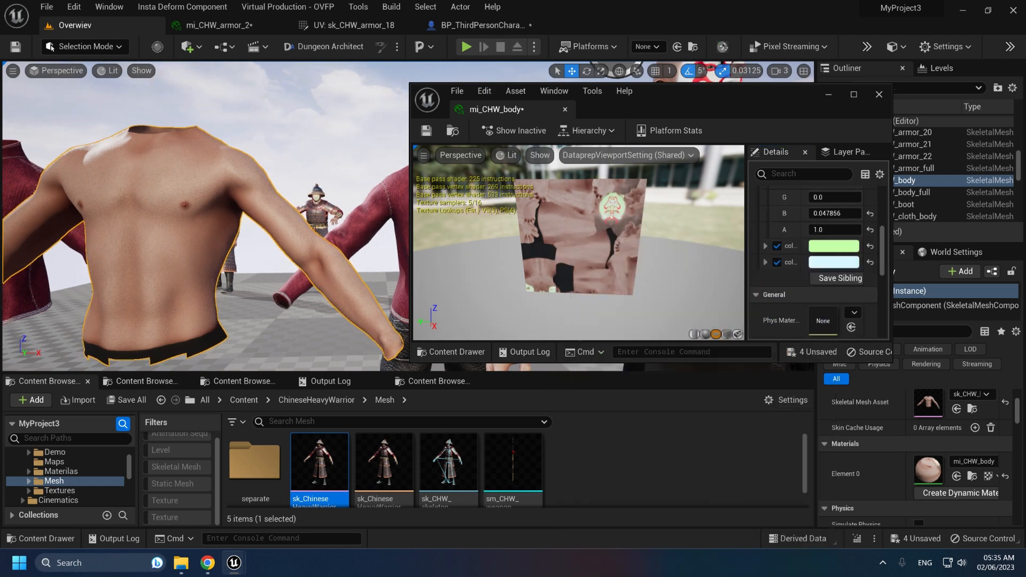
- Examine the recolored face paint on the warrior in the level and close the mi_CHW_body window
{"action": "mouse_move", "coordinate": [331, 256]}
{"action": "right_mouse_down"}
{"action": "mouse_move", "coordinate": [385, 219]}
{"action": "mouse_move", "coordinate": [352, 299]}
{"action": "mouse_move", "coordinate": [289, 241]}
{"action": "mouse_move", "coordinate": [332, 252]}
{"action": "mouse_move", "coordinate": [299, 214]}
{"action": "mouse_move", "coordinate": [257, 219]}
{"action": "right_mouse_up"}
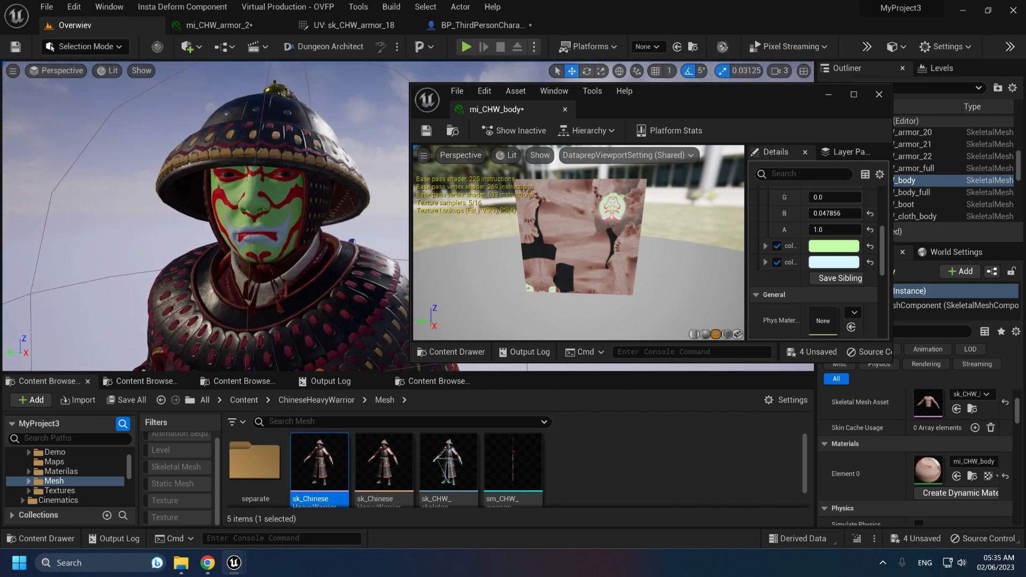
{"action": "left_click", "coordinate": [834, 246]}
{"action": "left_click", "coordinate": [806, 235]}
{"action": "left_click", "coordinate": [879, 95]}
- Select the masked warrior sk_ChineseHeavyWarrior2 in the level and open its Element 2 material instance, mi_CHW_body_mask
{"action": "right_click_drag", "start_coordinate": [342, 224], "coordinate": [396, 214]}
{"action": "left_click", "coordinate": [396, 213]}
{"action": "scroll", "coordinate": [909, 421], "scroll_direction": "down", "scroll_amount": 1}
{"action": "scroll", "coordinate": [908, 421], "scroll_direction": "down", "scroll_amount": 1}
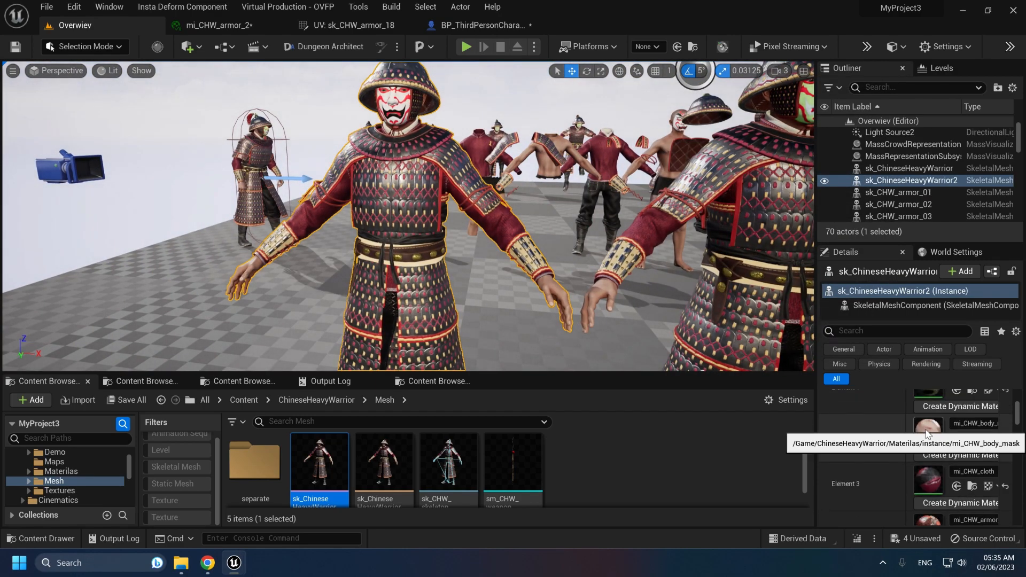
{"action": "double_click", "coordinate": [928, 430]}
{"action": "left_click", "coordinate": [75, 25]}
{"action": "left_click", "coordinate": [596, 22]}
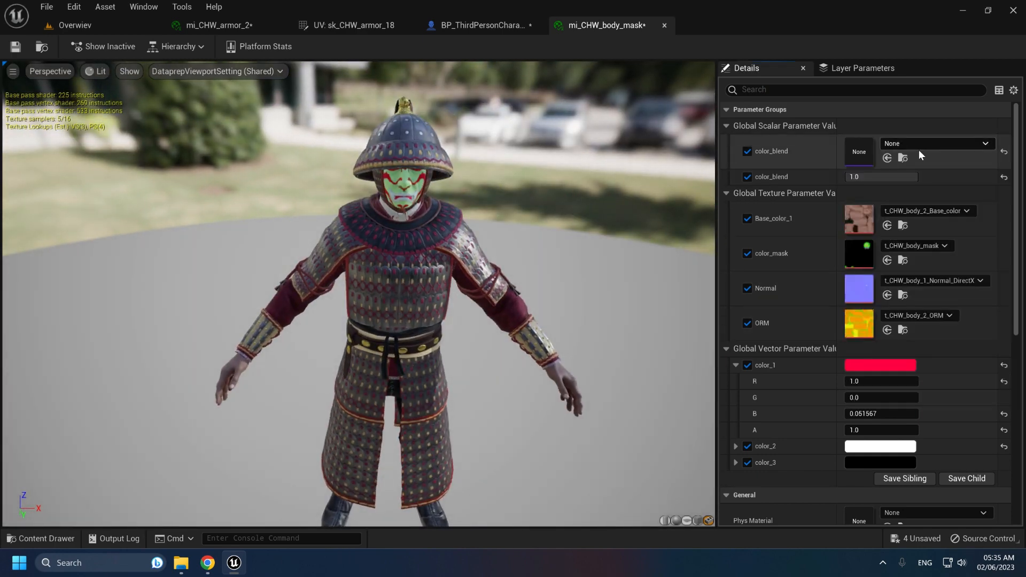
- Set color_1 of mi_CHW_body_mask to light cyan and color_2 to dark green
{"action": "left_click", "coordinate": [884, 364]}
{"action": "left_click_drag", "start_coordinate": [686, 306], "coordinate": [659, 365]}
{"action": "left_click", "coordinate": [803, 531]}
{"action": "left_click", "coordinate": [880, 446]}
{"action": "left_click_drag", "start_coordinate": [789, 340], "coordinate": [788, 381]}
{"action": "left_click", "coordinate": [788, 530]}
- Set color_3 of mi_CHW_body_mask to purple, leaving color_blend at 1.0
{"action": "left_click", "coordinate": [887, 464]}
{"action": "left_click_drag", "start_coordinate": [780, 331], "coordinate": [781, 303]}
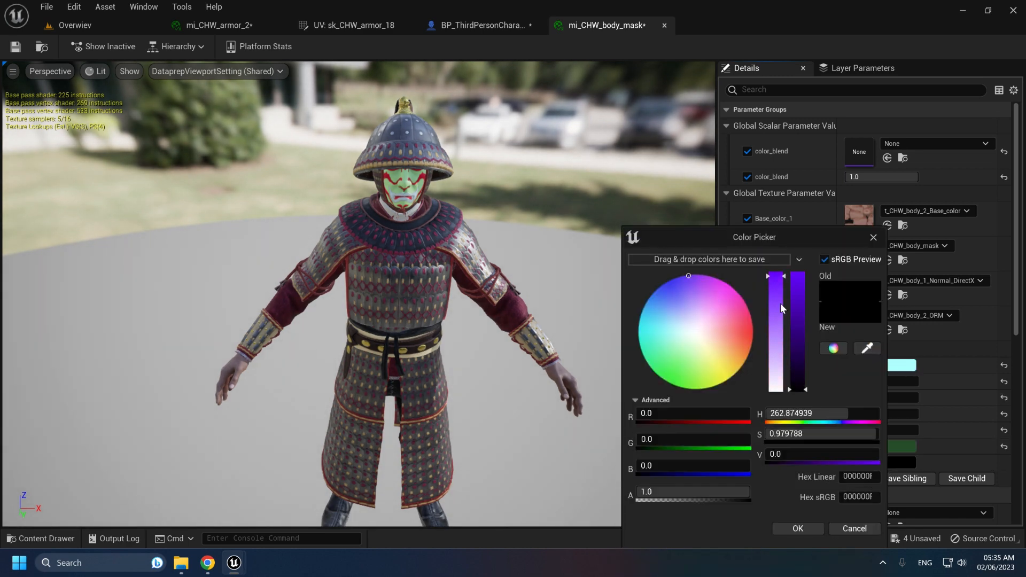
{"action": "left_click", "coordinate": [805, 532]}
{"action": "left_click", "coordinate": [877, 177]}
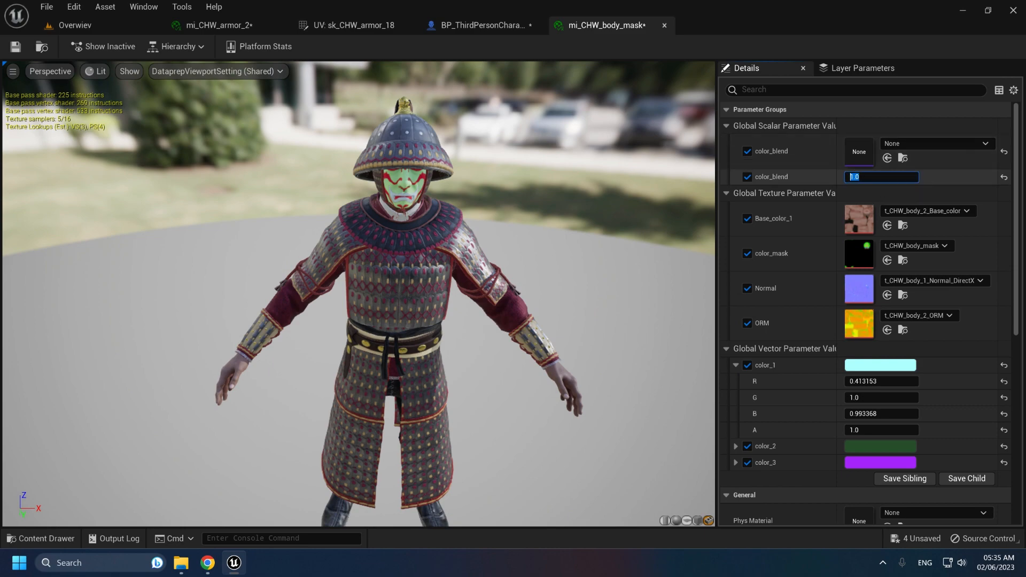
- Examine the recolored mask on sk_ChineseHeavyWarrior2 in the level and close the mi_CHW_body_mask editor
{"action": "left_click", "coordinate": [80, 25]}
{"action": "right_click_drag", "start_coordinate": [428, 181], "coordinate": [427, 129]}
{"action": "right_click_drag", "start_coordinate": [598, 270], "coordinate": [598, 318]}
{"action": "left_click", "coordinate": [666, 25]}
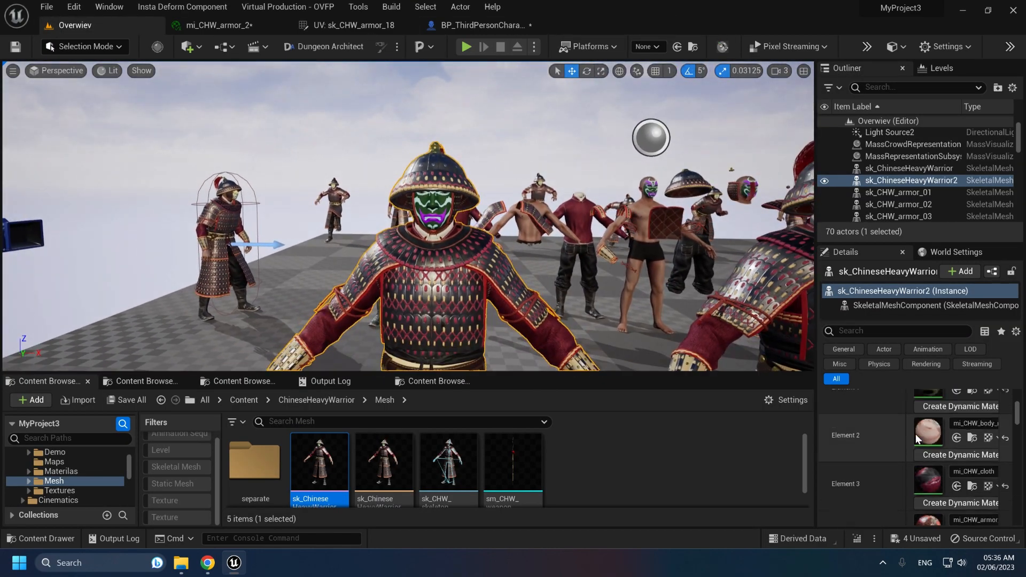
- Open the warrior's mi_CHW_cloth instance, preview it on the full warrior mesh and close the editor
{"action": "scroll", "coordinate": [916, 433], "scroll_direction": "down", "scroll_amount": 1}
{"action": "double_click", "coordinate": [932, 477]}
{"action": "left_click", "coordinate": [80, 26]}
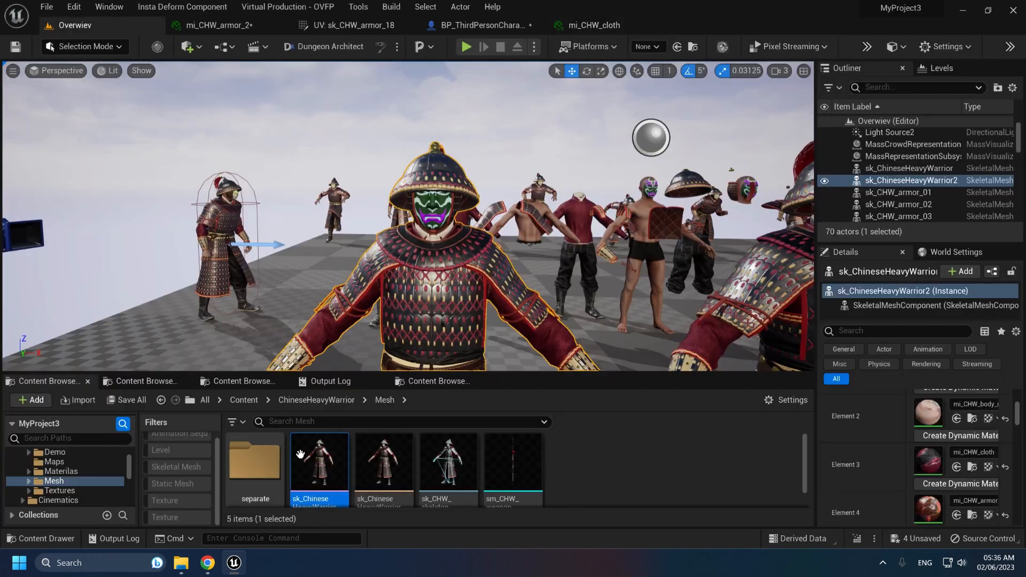
{"action": "left_click", "coordinate": [301, 454]}
{"action": "left_click", "coordinate": [592, 26]}
{"action": "left_click", "coordinate": [709, 521]}
{"action": "left_click_drag", "start_coordinate": [330, 239], "coordinate": [427, 273]}
{"action": "scroll", "coordinate": [331, 243], "scroll_direction": "up", "scroll_amount": 8}
{"action": "scroll", "coordinate": [331, 243], "scroll_direction": "down", "scroll_amount": 7}
{"action": "left_click", "coordinate": [664, 25]}
- Select sk_CHW_cloth_full in the level, open its mi_CHW_cloth instance and locate its skeletal mesh in the content browser
{"action": "key", "text": "w"}
{"action": "mouse_move", "coordinate": [435, 222]}
{"action": "right_mouse_down"}
{"action": "mouse_move", "coordinate": [445, 230]}
{"action": "mouse_move", "coordinate": [446, 199]}
{"action": "mouse_move", "coordinate": [450, 230]}
{"action": "right_mouse_up"}
{"action": "left_click", "coordinate": [450, 229]}
{"action": "scroll", "coordinate": [890, 395], "scroll_direction": "up", "scroll_amount": 2}
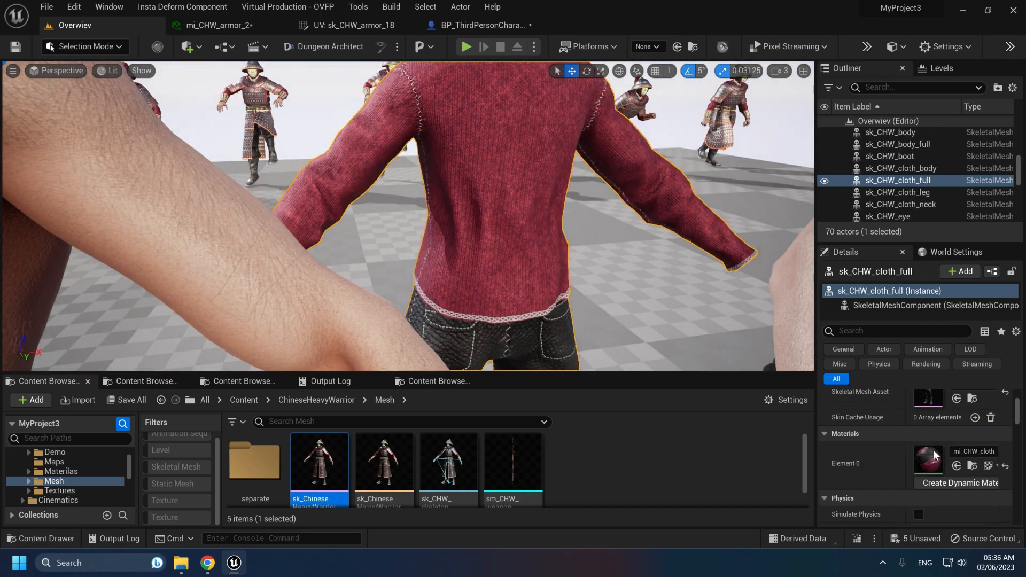
{"action": "double_click", "coordinate": [933, 453]}
{"action": "left_click", "coordinate": [110, 27]}
{"action": "key", "text": "ctrl+b"}
{"action": "left_click", "coordinate": [588, 25]}
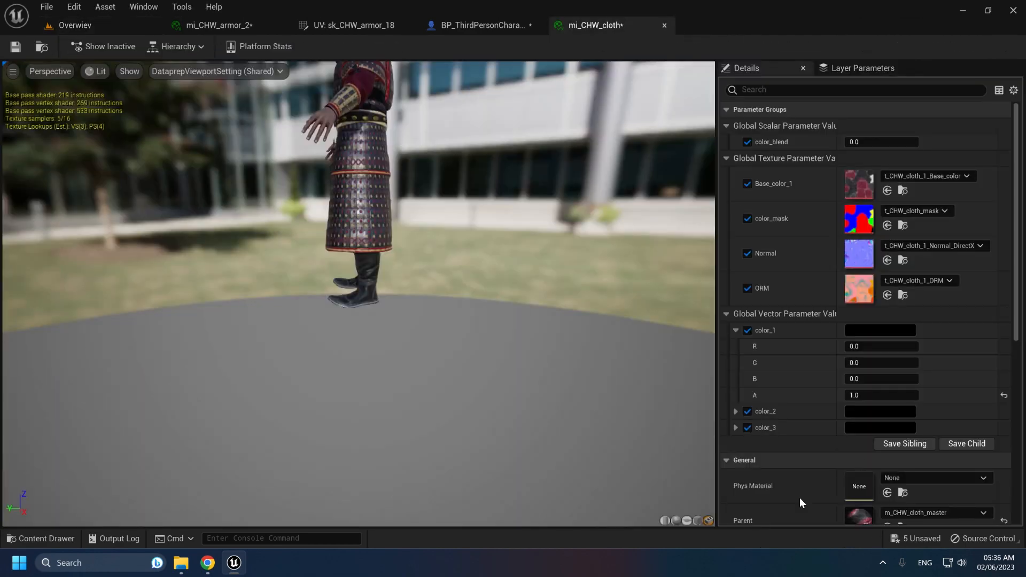
- Preview mi_CHW_cloth on the sk_CHW_cloth_full mesh and set color_blend to 1.0
{"action": "left_click", "coordinate": [708, 520]}
{"action": "middle_click_drag", "start_coordinate": [385, 253], "coordinate": [385, 314]}
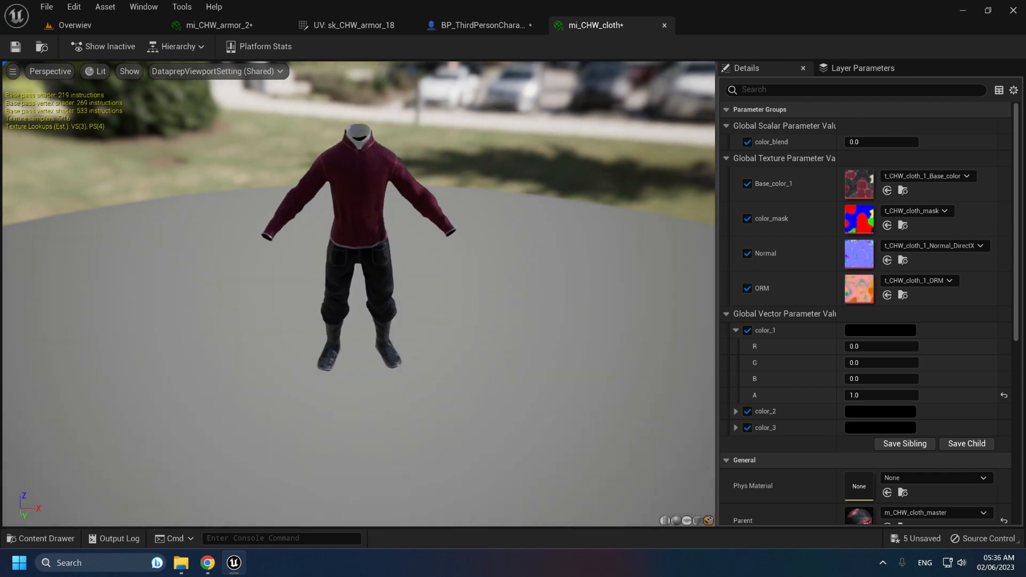
{"action": "scroll", "coordinate": [385, 253], "scroll_direction": "up", "scroll_amount": 5}
{"action": "left_click_drag", "start_coordinate": [385, 253], "coordinate": [388, 230]}
{"action": "middle_click_drag", "start_coordinate": [388, 230], "coordinate": [408, 291]}
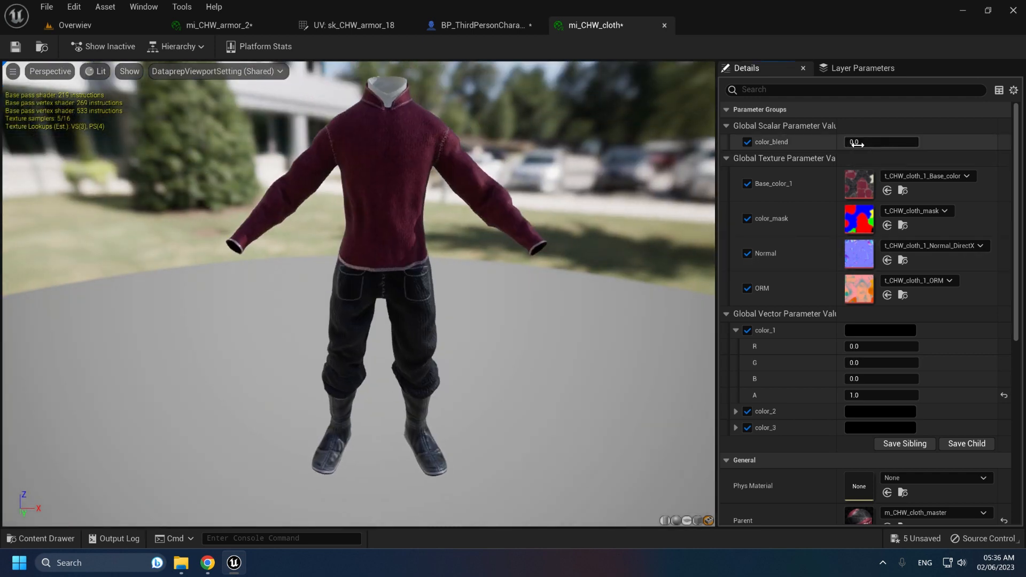
{"action": "left_click_drag", "start_coordinate": [858, 143], "coordinate": [920, 142]}
- Try a lime green and other hues for color_1 of mi_CHW_cloth
{"action": "left_click", "coordinate": [870, 328]}
{"action": "mouse_move", "coordinate": [781, 286]}
{"action": "left_mouse_down"}
{"action": "mouse_move", "coordinate": [781, 320]}
{"action": "mouse_move", "coordinate": [656, 291]}
{"action": "mouse_move", "coordinate": [660, 403]}
{"action": "mouse_move", "coordinate": [688, 397]}
{"action": "left_mouse_up"}
{"action": "mouse_move", "coordinate": [513, 363]}
{"action": "right_mouse_down"}
{"action": "mouse_move", "coordinate": [567, 342]}
{"action": "mouse_move", "coordinate": [516, 364]}
{"action": "right_mouse_up"}
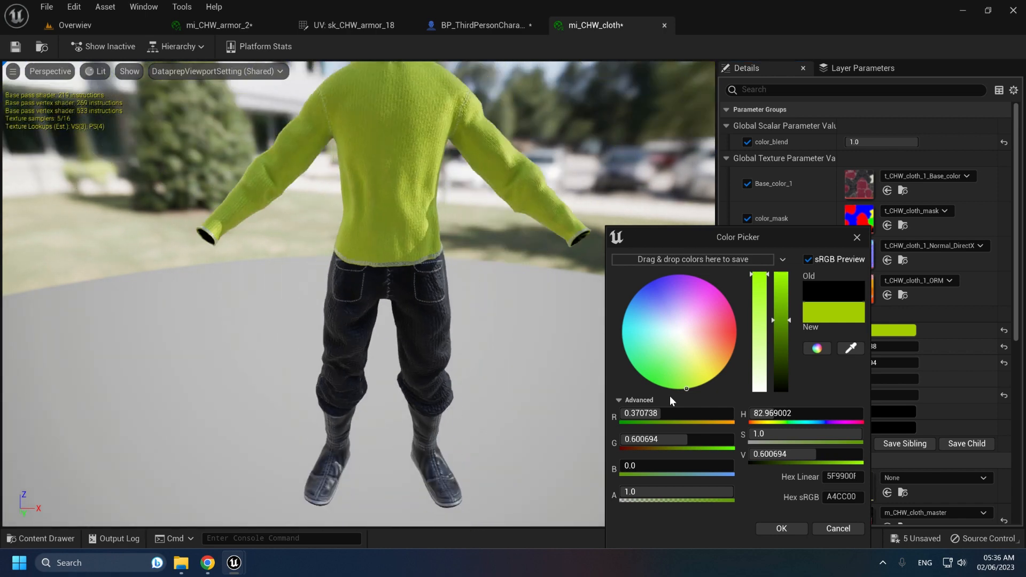
{"action": "left_click_drag", "start_coordinate": [683, 381], "coordinate": [734, 323]}
{"action": "left_click", "coordinate": [831, 529]}
- Set color_1 of mi_CHW_cloth to dark green with R 0.004384, G 0.138889 and B 0.0
{"action": "left_click_drag", "start_coordinate": [374, 177], "coordinate": [369, 219]}
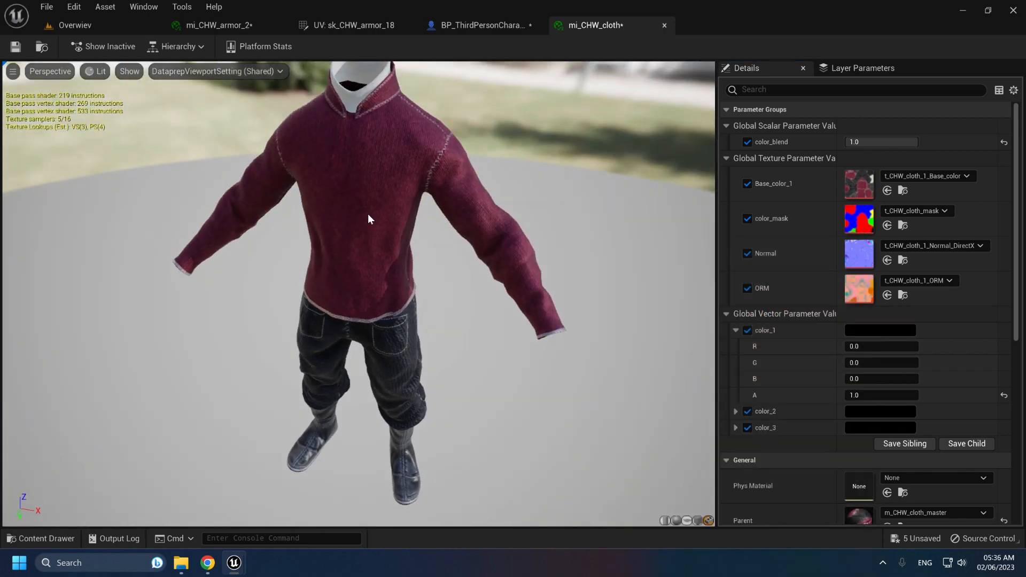
{"action": "right_click_drag", "start_coordinate": [368, 219], "coordinate": [401, 206]}
{"action": "left_click_drag", "start_coordinate": [401, 205], "coordinate": [406, 171]}
{"action": "left_click", "coordinate": [872, 330]}
{"action": "left_click", "coordinate": [655, 382]}
{"action": "left_click_drag", "start_coordinate": [783, 315], "coordinate": [782, 374]}
{"action": "left_click", "coordinate": [782, 528]}
- Set color_2 of mi_CHW_cloth to pink and color_3 to violet-blue
{"action": "left_click", "coordinate": [871, 411]}
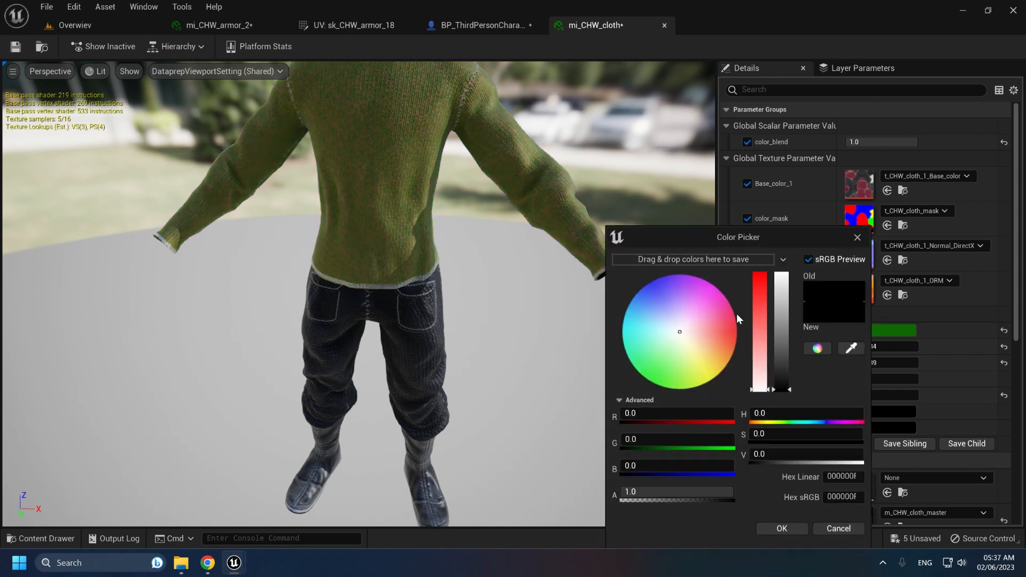
{"action": "left_click", "coordinate": [736, 314]}
{"action": "left_click_drag", "start_coordinate": [784, 290], "coordinate": [784, 278]}
{"action": "left_click", "coordinate": [781, 528]}
{"action": "left_click", "coordinate": [880, 427]}
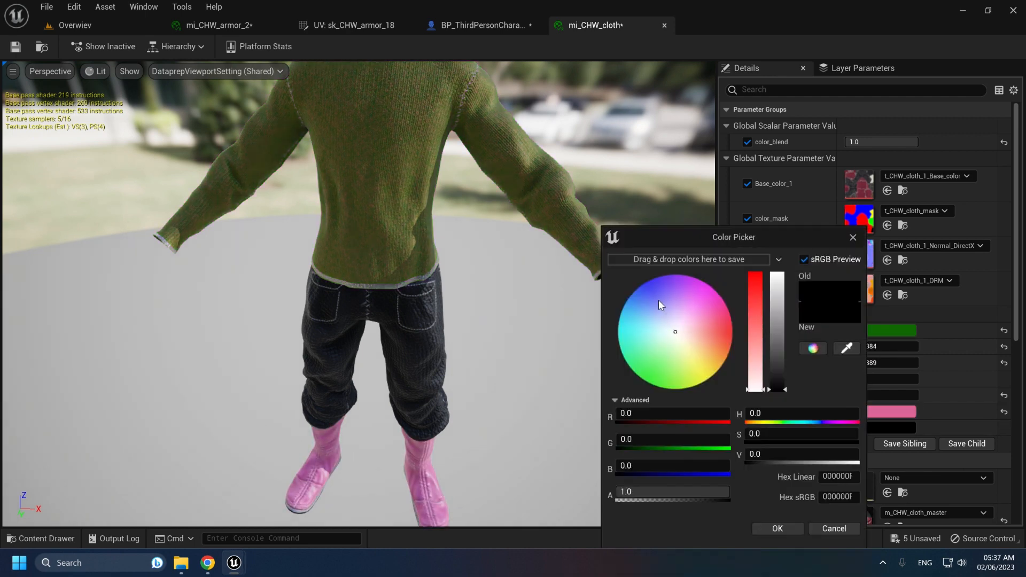
{"action": "left_click", "coordinate": [659, 300]}
{"action": "left_click_drag", "start_coordinate": [784, 383], "coordinate": [784, 283]}
{"action": "left_click", "coordinate": [781, 528]}
- Open m_CHW_cloth_master, the parent material of mi_CHW_cloth, and show its whole node graph
{"action": "scroll", "coordinate": [855, 347], "scroll_direction": "down", "scroll_amount": 3}
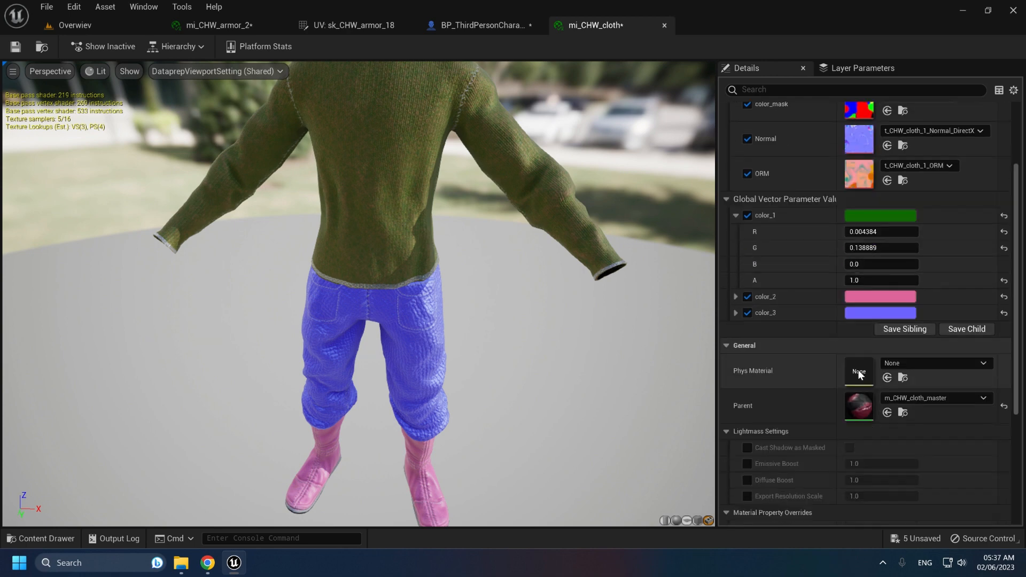
{"action": "double_click", "coordinate": [855, 403]}
{"action": "right_click_drag", "start_coordinate": [357, 229], "coordinate": [748, 267]}
{"action": "scroll", "coordinate": [638, 254], "scroll_direction": "down", "scroll_amount": 1}
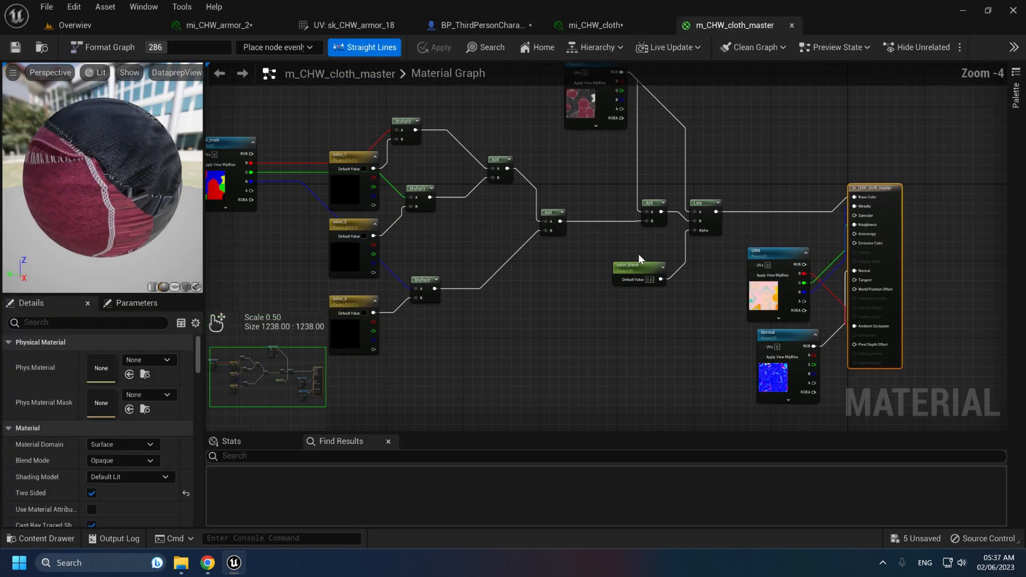
- Reposition the two Add nodes leading into the Lerp node in the m_CHW_cloth_master graph
{"action": "scroll", "coordinate": [638, 254], "scroll_direction": "up", "scroll_amount": 2}
{"action": "right_click_drag", "start_coordinate": [638, 254], "coordinate": [612, 377]}
{"action": "left_click_drag", "start_coordinate": [622, 303], "coordinate": [600, 310]}
{"action": "right_click_drag", "start_coordinate": [635, 281], "coordinate": [621, 248]}
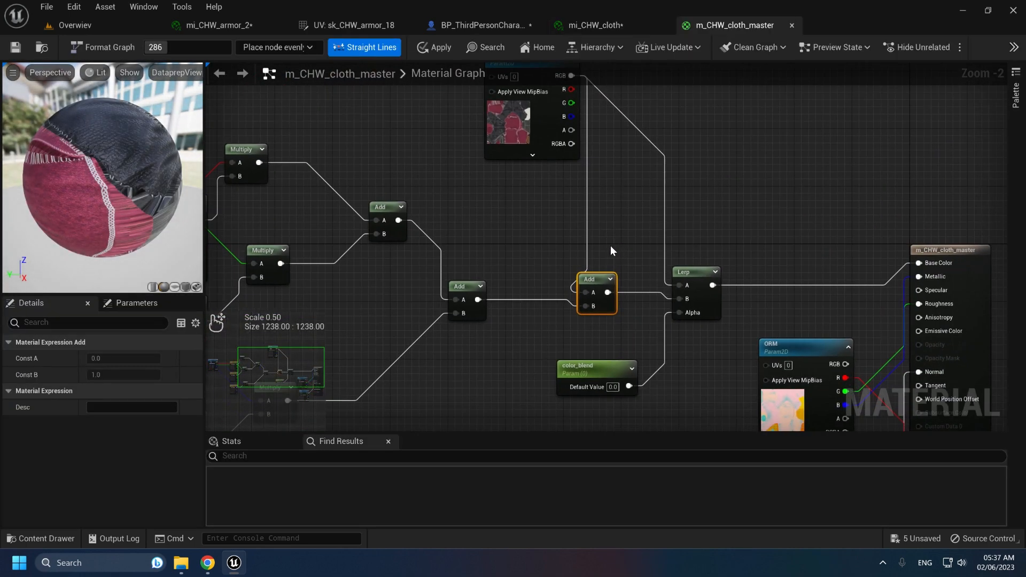
{"action": "left_click_drag", "start_coordinate": [592, 282], "coordinate": [592, 275]}
{"action": "right_click_drag", "start_coordinate": [497, 283], "coordinate": [485, 276]}
{"action": "left_click_drag", "start_coordinate": [458, 280], "coordinate": [436, 280]}
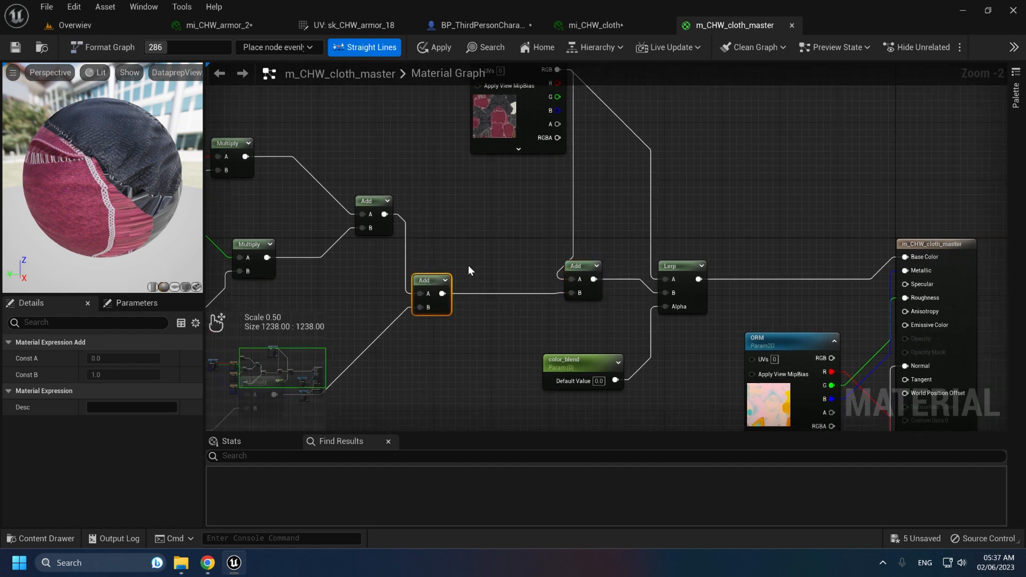
{"action": "right_click_drag", "start_coordinate": [472, 261], "coordinate": [448, 278]}
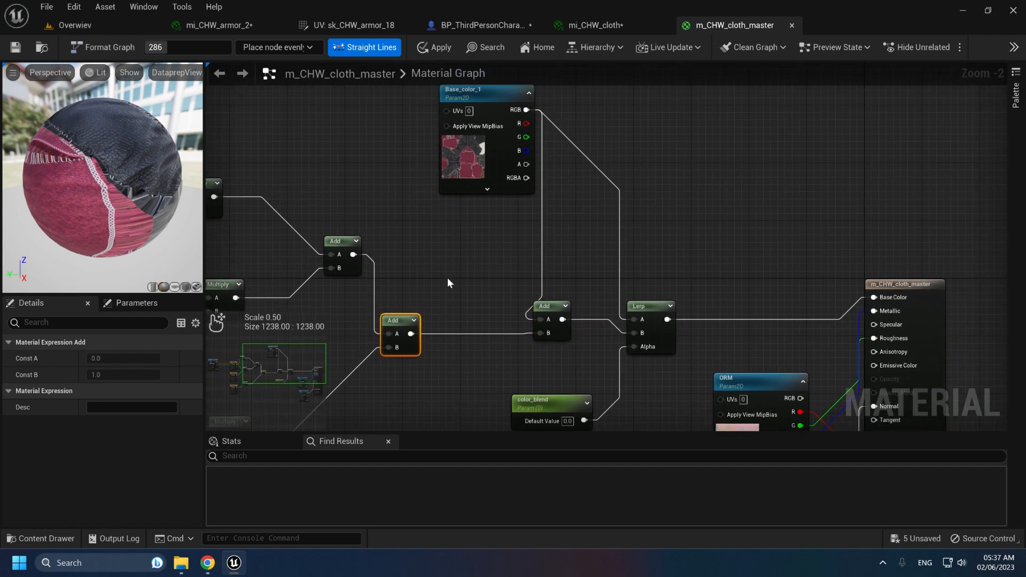
- Add a Desaturation node to the m_CHW_cloth_master graph, fed by the RGB output of Base_color_1
{"action": "left_click_drag", "start_coordinate": [548, 309], "coordinate": [547, 294]}
{"action": "left_click_drag", "start_coordinate": [527, 110], "coordinate": [484, 246]}
{"action": "type", "text": "des"}
{"action": "left_click", "coordinate": [727, 243]}
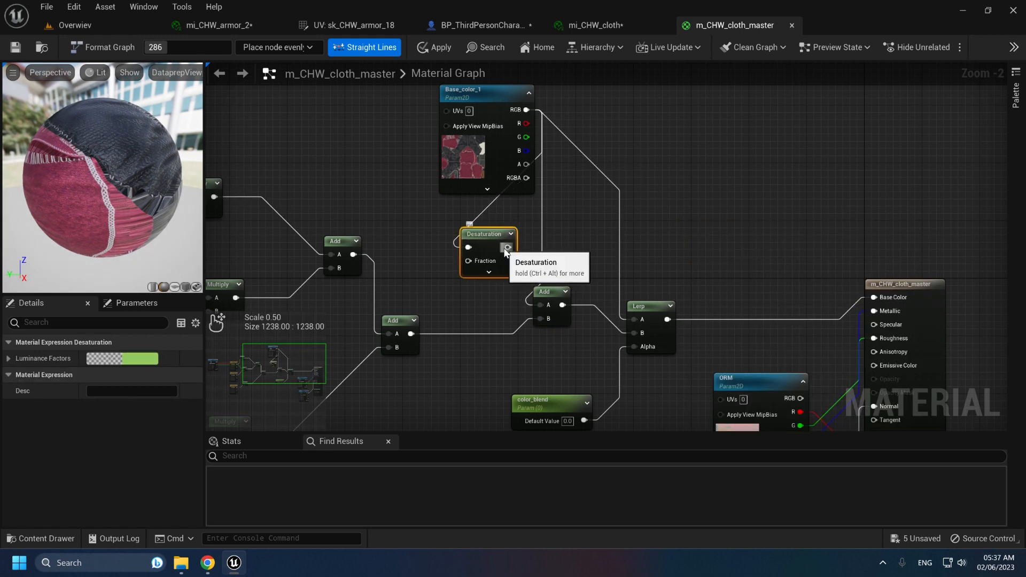
- Multiply the Desaturation output by the combined color Add output, feed the result into the Lerp's B input, and apply the material
{"action": "left_click_drag", "start_coordinate": [544, 294], "coordinate": [551, 316]}
{"action": "key", "text": "m"}
{"action": "left_click", "coordinate": [554, 225]}
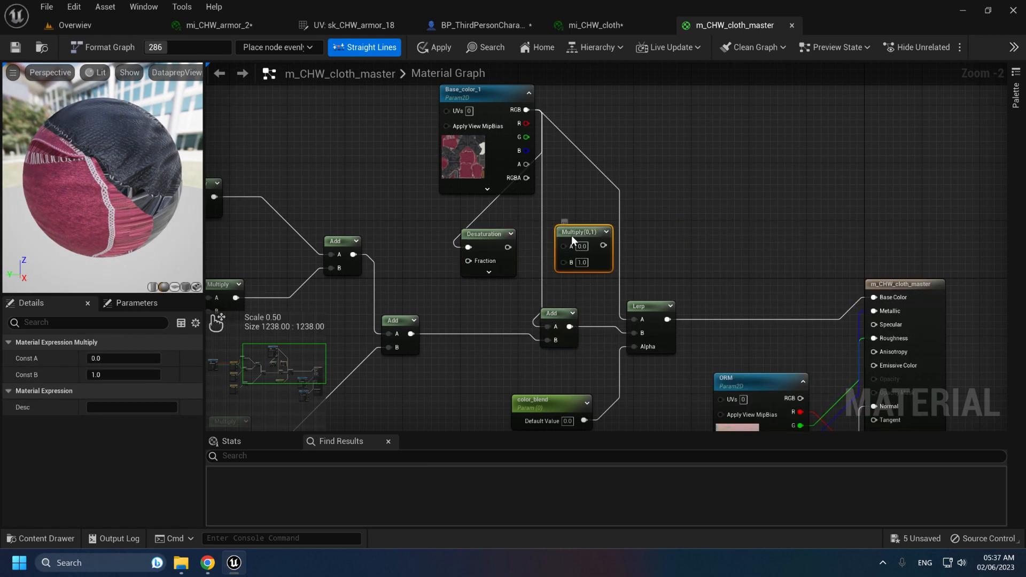
{"action": "left_click_drag", "start_coordinate": [572, 235], "coordinate": [543, 239]}
{"action": "left_click_drag", "start_coordinate": [508, 247], "coordinate": [540, 248]}
{"action": "left_click_drag", "start_coordinate": [411, 334], "coordinate": [541, 262]}
{"action": "left_click_drag", "start_coordinate": [561, 247], "coordinate": [633, 319]}
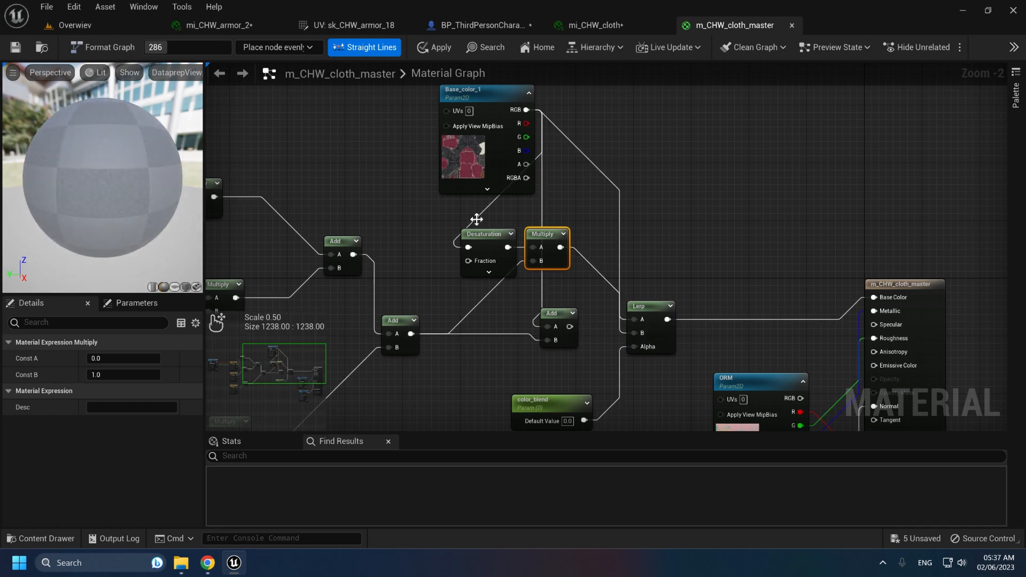
{"action": "left_click", "coordinate": [434, 47]}
- Brighten color_1 of mi_CHW_cloth to a vivid green
{"action": "left_click", "coordinate": [594, 25]}
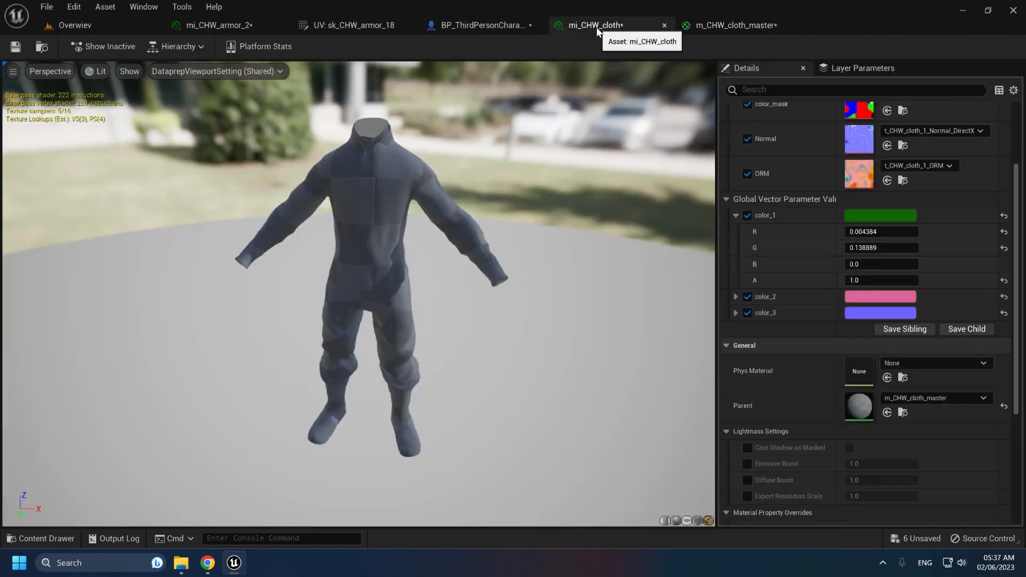
{"action": "left_click", "coordinate": [867, 218]}
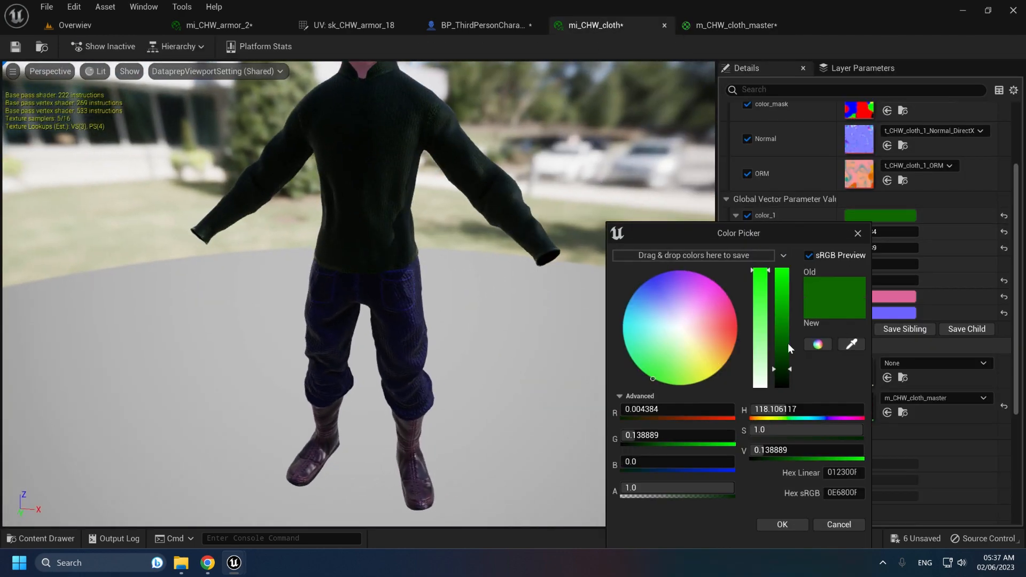
{"action": "left_click_drag", "start_coordinate": [782, 364], "coordinate": [776, 267]}
{"action": "left_click", "coordinate": [789, 523]}
- Change color_2 of mi_CHW_cloth to a bright, saturated magenta-pink
{"action": "left_click", "coordinate": [865, 299]}
{"action": "mouse_move", "coordinate": [717, 303]}
{"action": "left_mouse_down"}
{"action": "mouse_move", "coordinate": [709, 295]}
{"action": "mouse_move", "coordinate": [708, 304]}
{"action": "left_mouse_up"}
{"action": "left_click_drag", "start_coordinate": [752, 316], "coordinate": [754, 262]}
{"action": "left_click_drag", "start_coordinate": [714, 303], "coordinate": [704, 295]}
{"action": "mouse_move", "coordinate": [773, 290]}
{"action": "left_mouse_down"}
{"action": "mouse_move", "coordinate": [774, 313]}
{"action": "mouse_move", "coordinate": [775, 282]}
{"action": "left_mouse_up"}
{"action": "left_click", "coordinate": [776, 529]}
- Change color_3 of mi_CHW_cloth to bright red and inspect the recolored cloth mesh from several angles
{"action": "left_click", "coordinate": [863, 314]}
{"action": "left_click_drag", "start_coordinate": [656, 311], "coordinate": [655, 366]}
{"action": "left_click", "coordinate": [730, 336]}
{"action": "left_click_drag", "start_coordinate": [771, 332], "coordinate": [776, 258]}
{"action": "left_click_drag", "start_coordinate": [382, 290], "coordinate": [257, 290]}
{"action": "scroll", "coordinate": [382, 290], "scroll_direction": "up", "scroll_amount": 4}
{"action": "left_click_drag", "start_coordinate": [382, 291], "coordinate": [502, 289]}
{"action": "scroll", "coordinate": [382, 290], "scroll_direction": "down", "scroll_amount": 4}
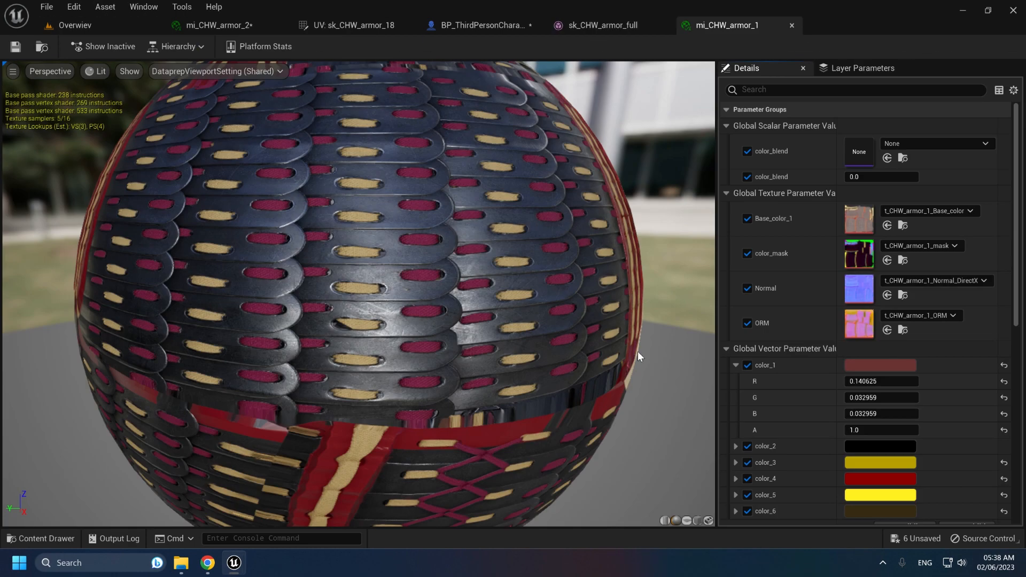
- Preview mi_CHW_armor_1 and mi_CHW_armor_2 on the full armor mesh, closing sk_CHW_armor_full and placing the two material instances side by side
{"action": "left_click", "coordinate": [707, 520]}
{"action": "middle_click", "coordinate": [596, 28]}
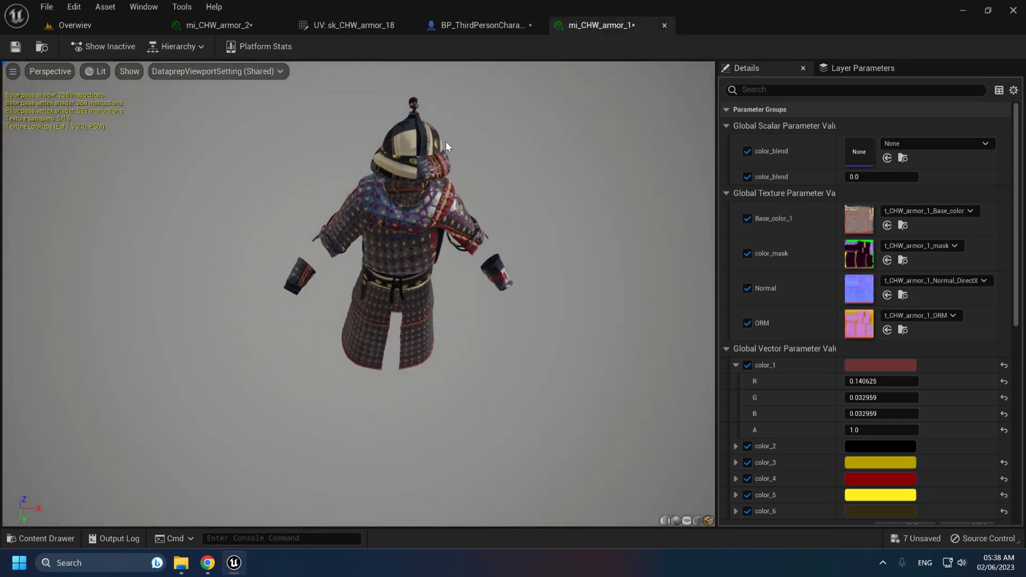
{"action": "left_click", "coordinate": [91, 25]}
{"action": "double_click", "coordinate": [925, 446]}
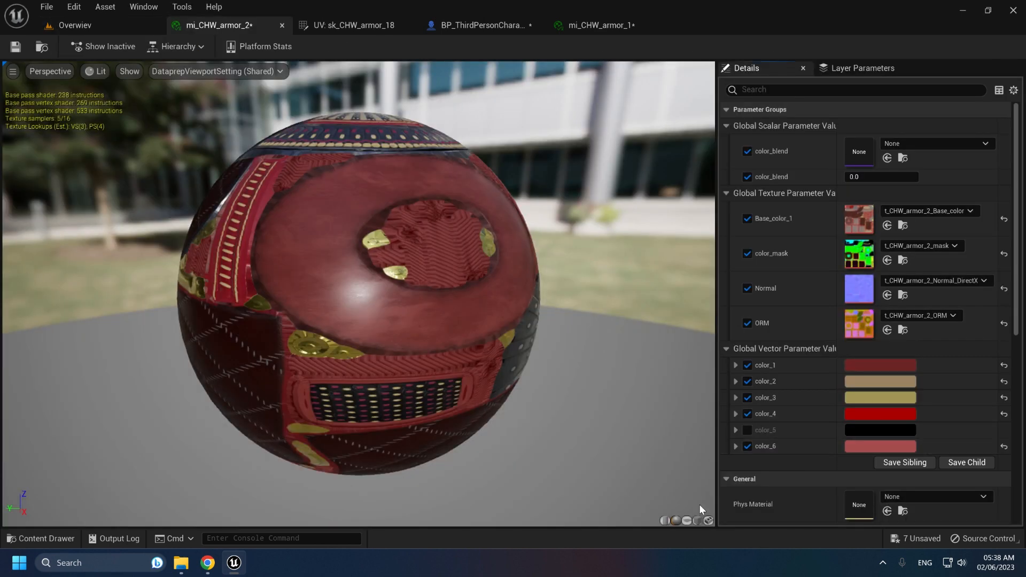
{"action": "left_click", "coordinate": [707, 521]}
{"action": "left_click_drag", "start_coordinate": [228, 20], "coordinate": [535, 18]}
- Set color_blend of mi_CHW_armor_2 to 1.0 and color_1 to blue with R 0.059654, G 0.124966 and B 0.440972
{"action": "left_click_drag", "start_coordinate": [385, 230], "coordinate": [422, 229]}
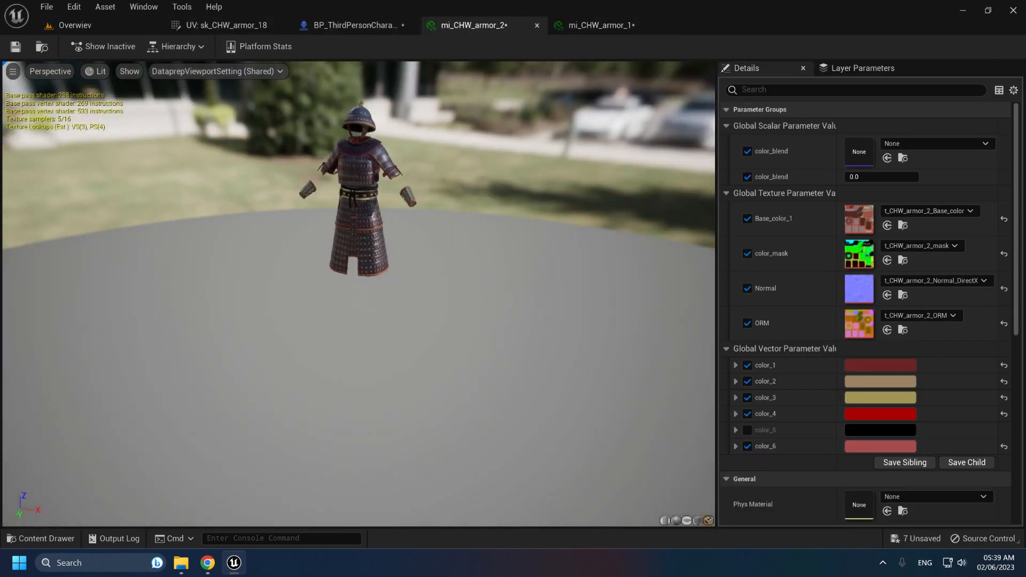
{"action": "middle_click_drag", "start_coordinate": [422, 230], "coordinate": [441, 305]}
{"action": "scroll", "coordinate": [427, 278], "scroll_direction": "up", "scroll_amount": 5}
{"action": "left_click_drag", "start_coordinate": [427, 277], "coordinate": [470, 272]}
{"action": "right_click_drag", "start_coordinate": [470, 273], "coordinate": [462, 272]}
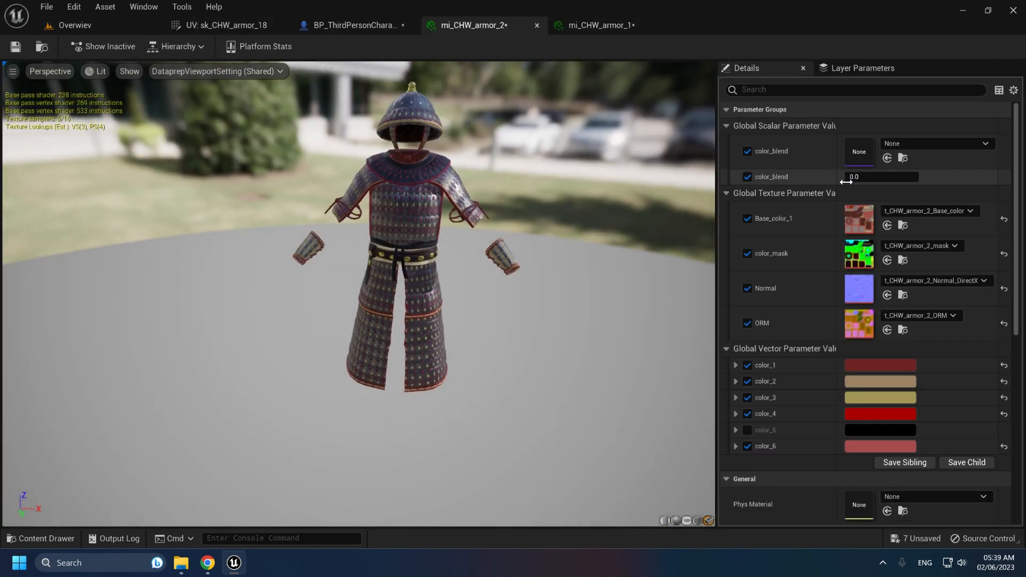
{"action": "left_click_drag", "start_coordinate": [848, 178], "coordinate": [919, 178]}
{"action": "left_click", "coordinate": [872, 366]}
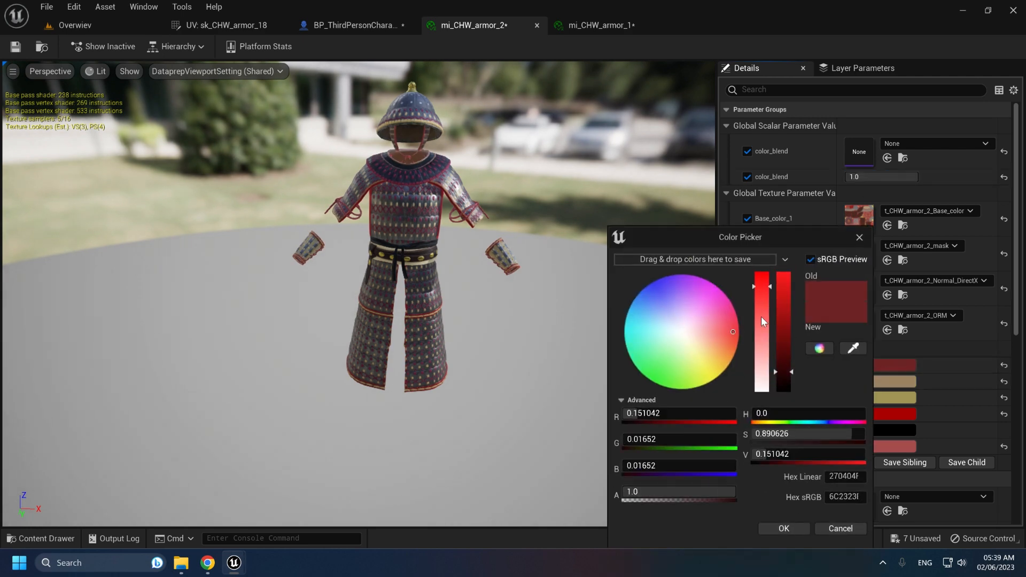
{"action": "left_click_drag", "start_coordinate": [784, 315], "coordinate": [784, 339]}
{"action": "left_click", "coordinate": [657, 293]}
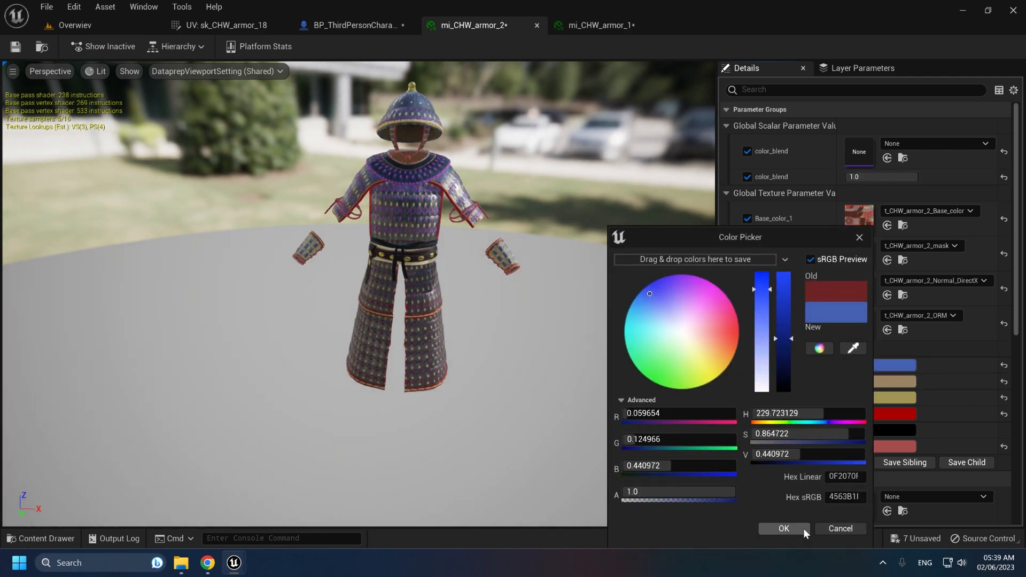
{"action": "left_click", "coordinate": [784, 529]}
- Change color_2 of mi_CHW_armor_2 to olive yellow
{"action": "left_click", "coordinate": [895, 382]}
{"action": "mouse_move", "coordinate": [668, 299]}
{"action": "left_mouse_down"}
{"action": "mouse_move", "coordinate": [649, 284]}
{"action": "mouse_move", "coordinate": [648, 362]}
{"action": "left_mouse_up"}
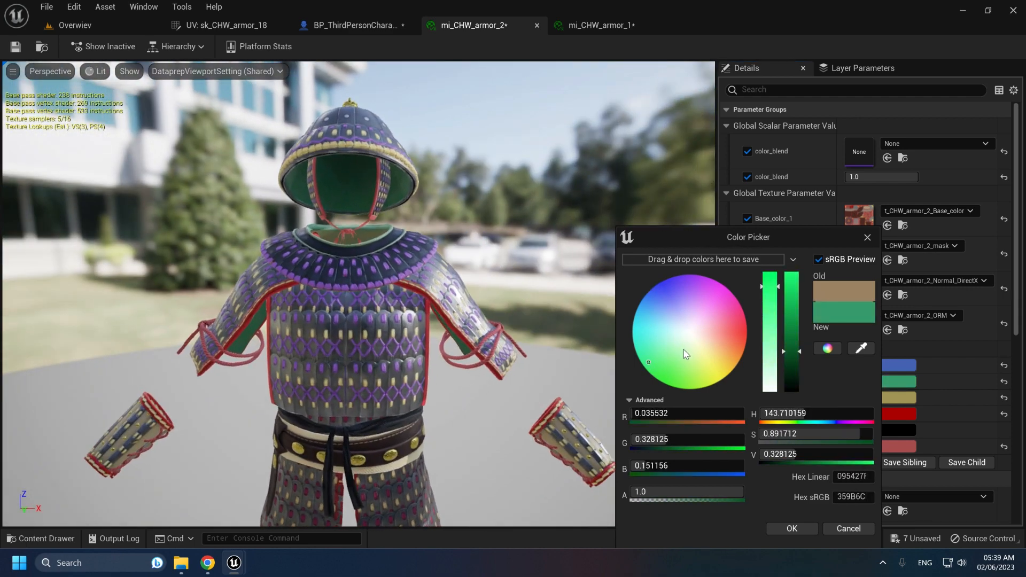
{"action": "left_click", "coordinate": [712, 372]}
{"action": "left_click", "coordinate": [788, 529]}
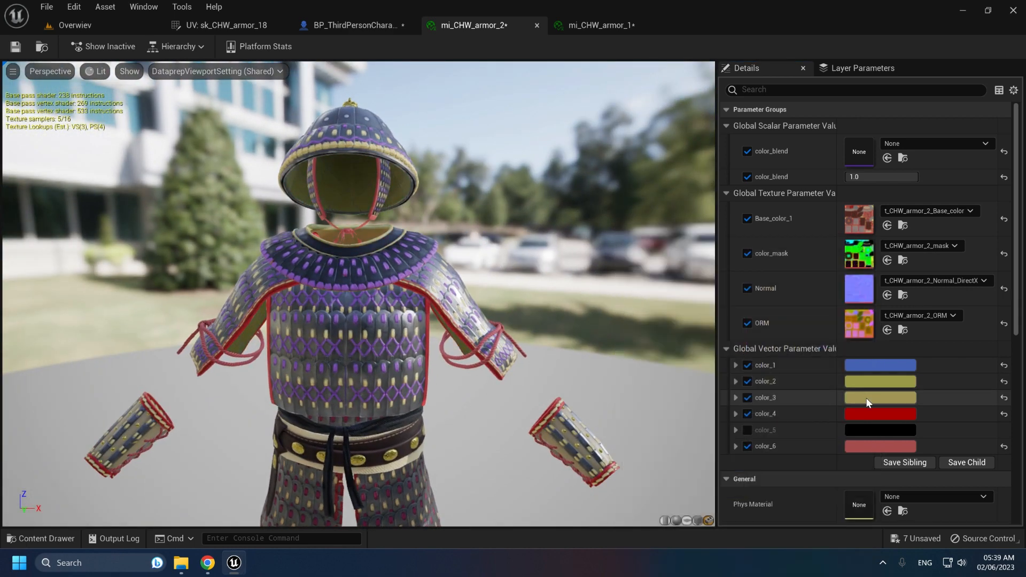
- Set color_3 of mi_CHW_armor_2 to bright blue with R 0.0, G 0.134624 and B 1.0
{"action": "left_click", "coordinate": [865, 397]}
{"action": "left_click_drag", "start_coordinate": [649, 285], "coordinate": [665, 326]}
{"action": "left_click_drag", "start_coordinate": [664, 326], "coordinate": [636, 281]}
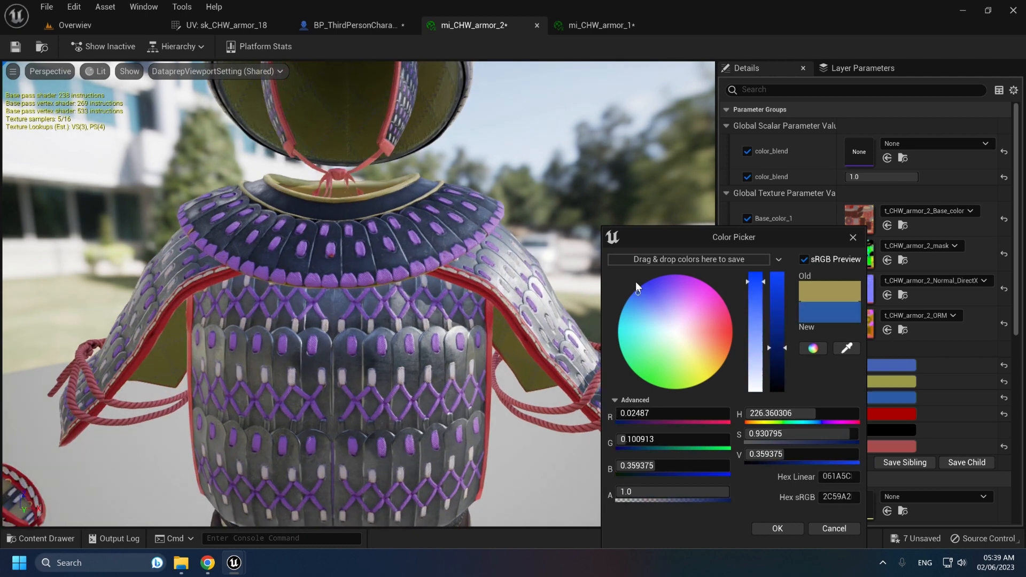
{"action": "mouse_move", "coordinate": [778, 354]}
{"action": "left_mouse_down"}
{"action": "mouse_move", "coordinate": [778, 265]}
{"action": "mouse_move", "coordinate": [784, 393]}
{"action": "mouse_move", "coordinate": [781, 273]}
{"action": "left_mouse_up"}
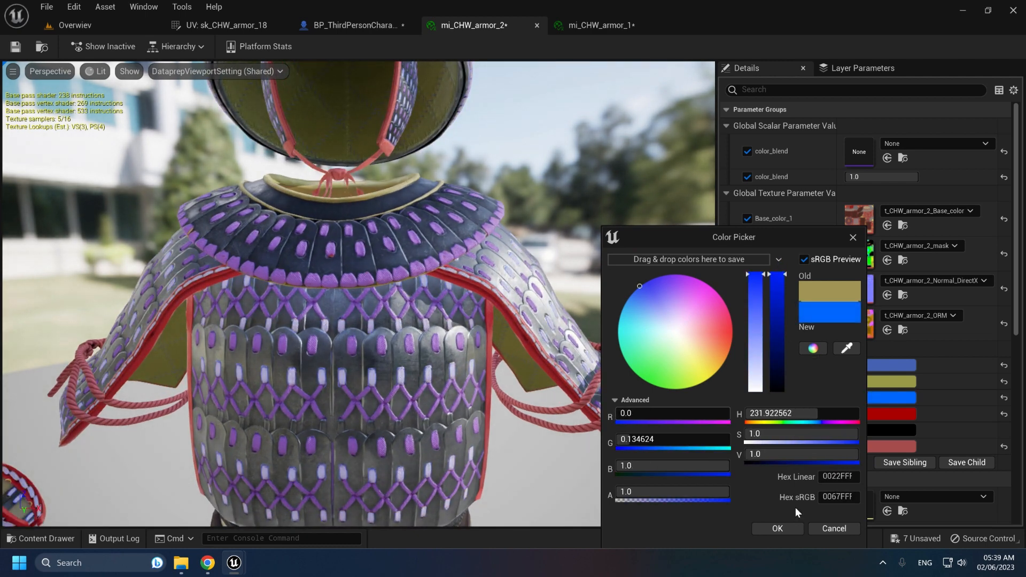
{"action": "left_click", "coordinate": [778, 528]}
- Change color_4 of mi_CHW_armor_2 to dark brown
{"action": "scroll", "coordinate": [870, 383], "scroll_direction": "down", "scroll_amount": 1}
{"action": "left_click", "coordinate": [892, 396]}
{"action": "mouse_move", "coordinate": [714, 338]}
{"action": "left_mouse_down"}
{"action": "mouse_move", "coordinate": [692, 310]}
{"action": "mouse_move", "coordinate": [642, 359]}
{"action": "mouse_move", "coordinate": [660, 284]}
{"action": "mouse_move", "coordinate": [672, 376]}
{"action": "mouse_move", "coordinate": [663, 303]}
{"action": "mouse_move", "coordinate": [725, 323]}
{"action": "mouse_move", "coordinate": [721, 348]}
{"action": "mouse_move", "coordinate": [736, 336]}
{"action": "mouse_move", "coordinate": [721, 348]}
{"action": "mouse_move", "coordinate": [779, 378]}
{"action": "mouse_move", "coordinate": [777, 390]}
{"action": "mouse_move", "coordinate": [778, 377]}
{"action": "left_mouse_up"}
{"action": "left_click", "coordinate": [781, 351]}
{"action": "mouse_move", "coordinate": [760, 300]}
{"action": "left_mouse_down"}
{"action": "mouse_move", "coordinate": [761, 276]}
{"action": "mouse_move", "coordinate": [760, 343]}
{"action": "mouse_move", "coordinate": [760, 299]}
{"action": "left_mouse_up"}
{"action": "left_click_drag", "start_coordinate": [722, 348], "coordinate": [715, 354]}
{"action": "left_click", "coordinate": [799, 529]}
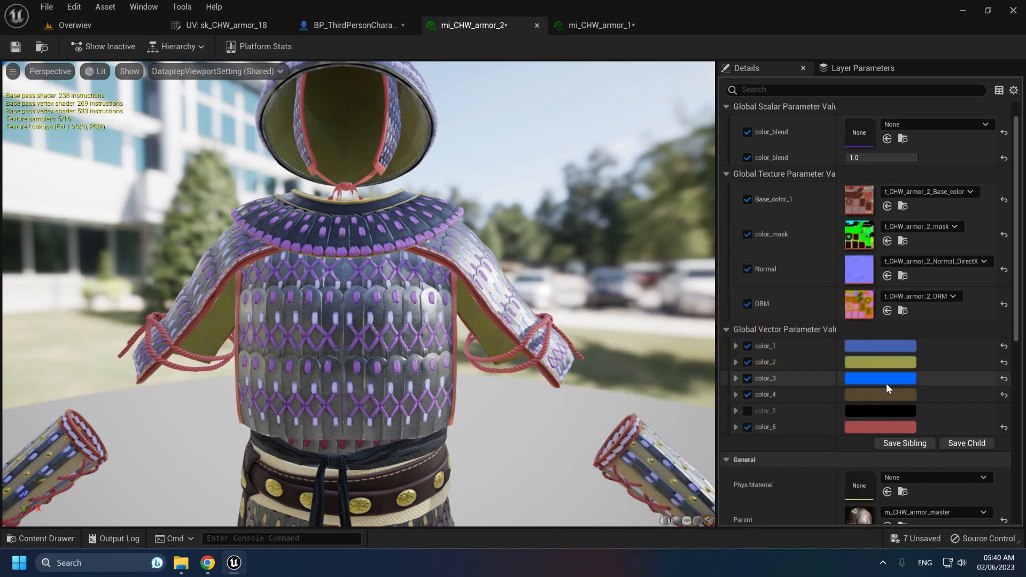
- Try several hues for color_5 of mi_CHW_armor_2 and settle on pure white with R, G and B at 1.0
{"action": "left_click", "coordinate": [869, 411]}
{"action": "left_click", "coordinate": [697, 323]}
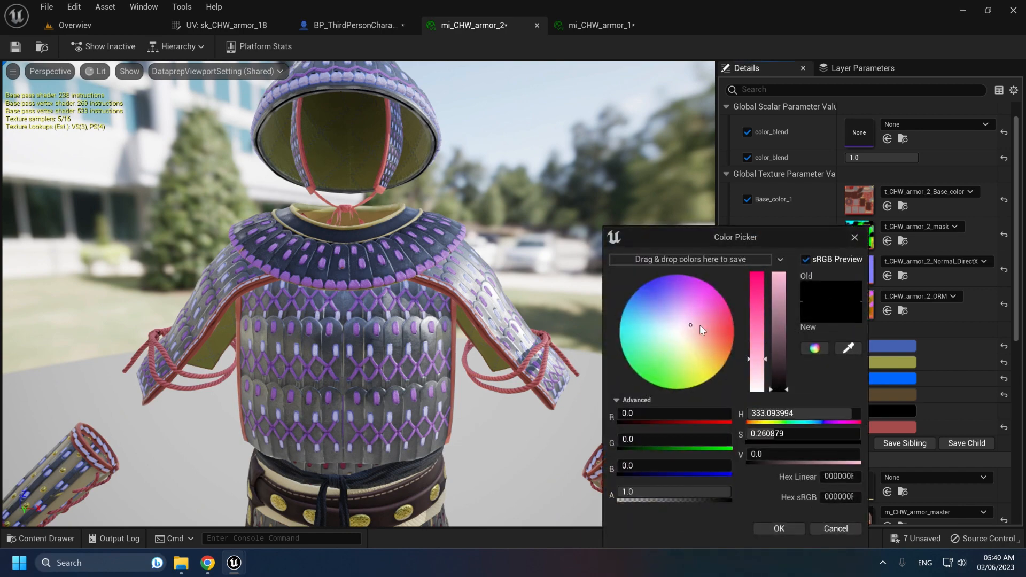
{"action": "left_click_drag", "start_coordinate": [697, 323], "coordinate": [677, 325]}
{"action": "left_click_drag", "start_coordinate": [778, 390], "coordinate": [779, 273]}
{"action": "left_click_drag", "start_coordinate": [682, 322], "coordinate": [691, 332]}
{"action": "left_click_drag", "start_coordinate": [299, 300], "coordinate": [460, 299]}
{"action": "mouse_move", "coordinate": [692, 332]}
{"action": "left_mouse_down"}
{"action": "mouse_move", "coordinate": [666, 292]}
{"action": "mouse_move", "coordinate": [678, 291]}
{"action": "left_mouse_up"}
{"action": "mouse_move", "coordinate": [779, 274]}
{"action": "left_mouse_down"}
{"action": "mouse_move", "coordinate": [778, 297]}
{"action": "mouse_move", "coordinate": [757, 274]}
{"action": "left_mouse_up"}
{"action": "mouse_move", "coordinate": [547, 319]}
{"action": "left_mouse_down"}
{"action": "mouse_move", "coordinate": [508, 262]}
{"action": "mouse_move", "coordinate": [547, 318]}
{"action": "mouse_move", "coordinate": [417, 369]}
{"action": "left_mouse_up"}
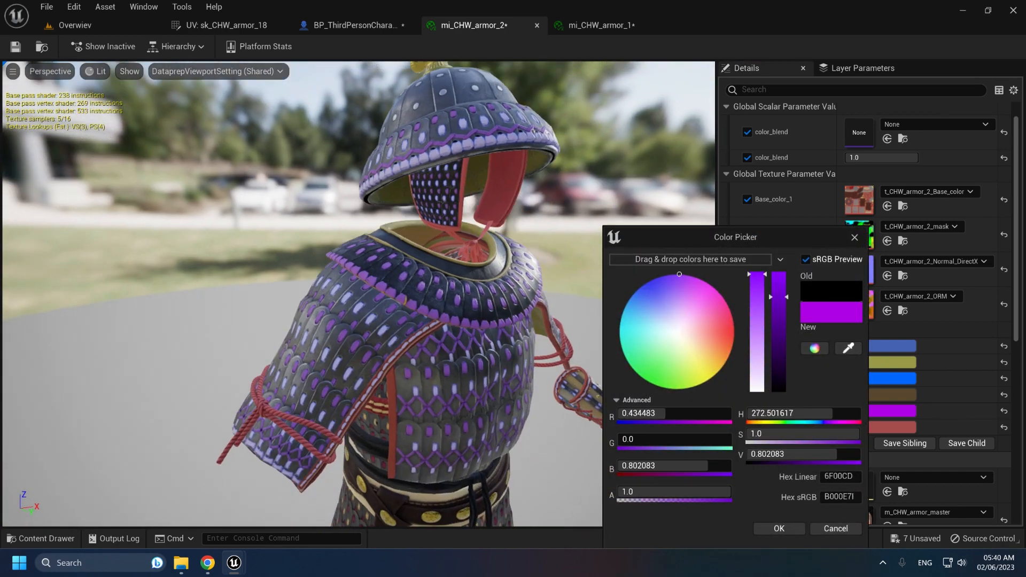
{"action": "mouse_move", "coordinate": [698, 312]}
{"action": "left_mouse_down"}
{"action": "mouse_move", "coordinate": [617, 348]}
{"action": "mouse_move", "coordinate": [704, 334]}
{"action": "mouse_move", "coordinate": [682, 345]}
{"action": "left_mouse_up"}
{"action": "left_click_drag", "start_coordinate": [756, 369], "coordinate": [754, 402]}
{"action": "left_click_drag", "start_coordinate": [779, 297], "coordinate": [778, 273]}
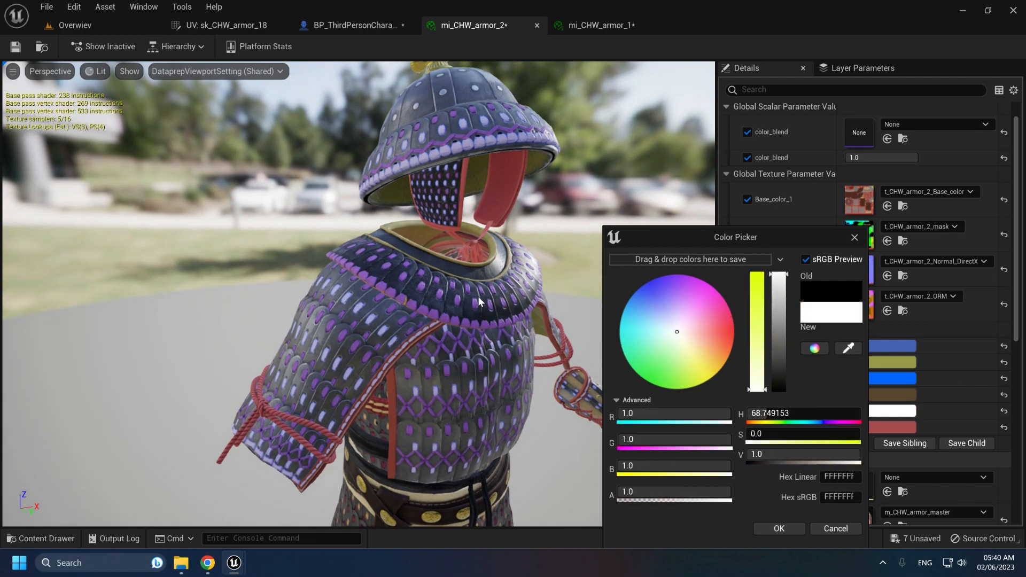
{"action": "scroll", "coordinate": [479, 302], "scroll_direction": "down", "scroll_amount": 5}
{"action": "left_click_drag", "start_coordinate": [479, 302], "coordinate": [342, 261]}
{"action": "left_click", "coordinate": [772, 526]}
- Set color_6 of mi_CHW_armor_2 to green with R 0.072057, G 0.385417 and B 0.083885
{"action": "left_click", "coordinate": [880, 427]}
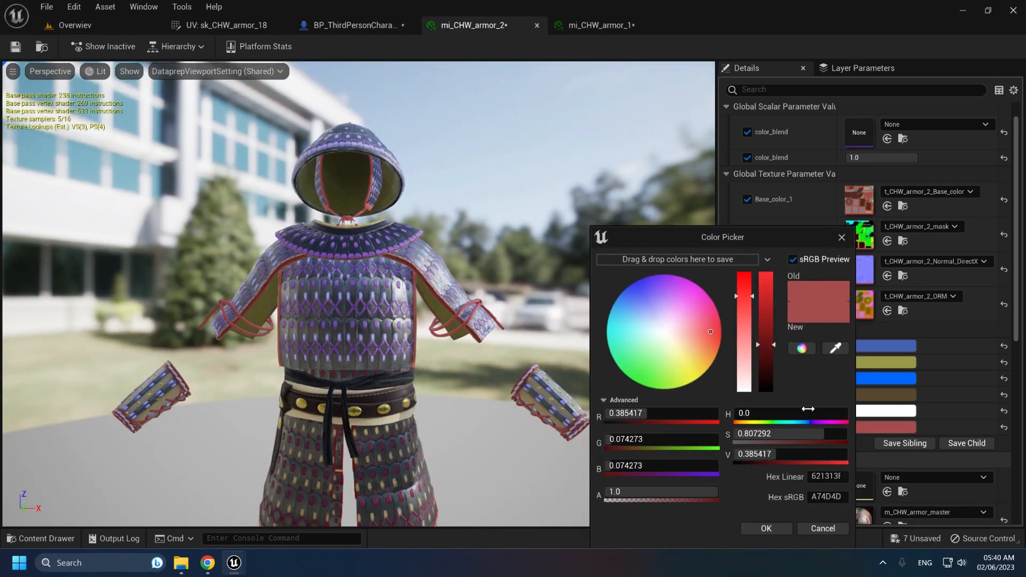
{"action": "mouse_move", "coordinate": [694, 318]}
{"action": "left_mouse_down"}
{"action": "mouse_move", "coordinate": [681, 288]}
{"action": "mouse_move", "coordinate": [630, 387]}
{"action": "mouse_move", "coordinate": [617, 280]}
{"action": "mouse_move", "coordinate": [659, 298]}
{"action": "mouse_move", "coordinate": [671, 373]}
{"action": "mouse_move", "coordinate": [640, 374]}
{"action": "left_mouse_up"}
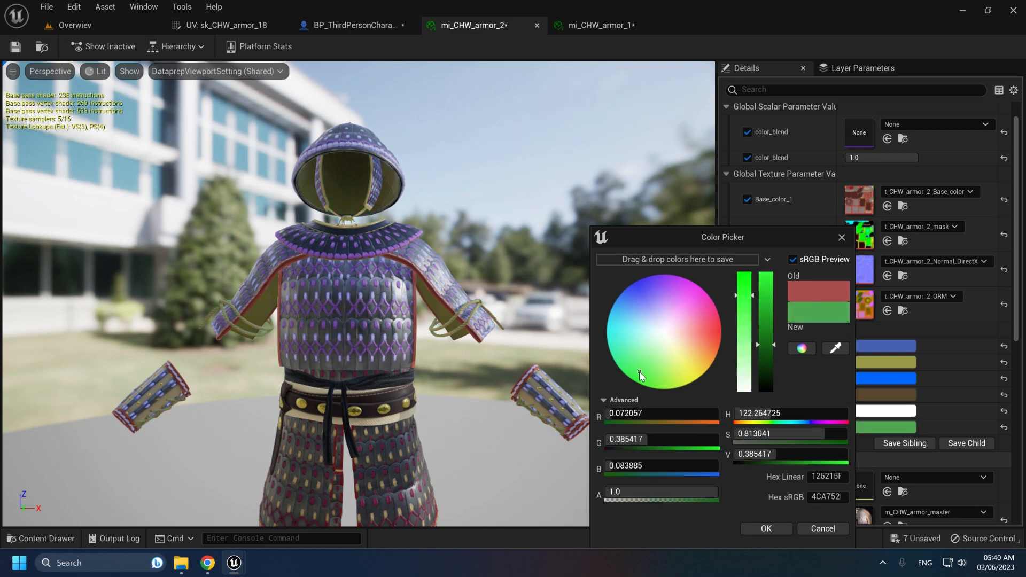
{"action": "left_click", "coordinate": [766, 528]}
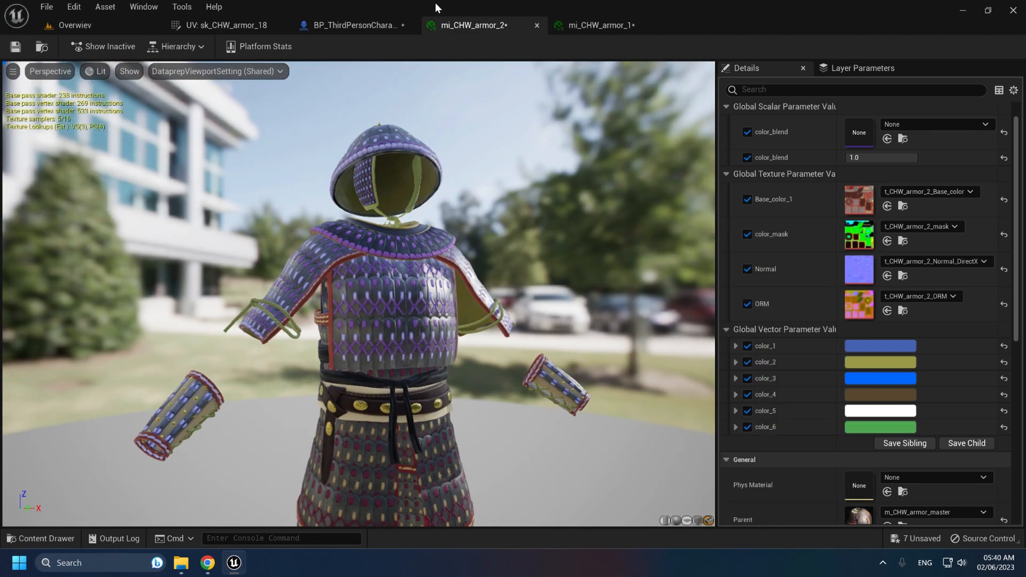
- Close mi_CHW_armor_2 and set color_blend of mi_CHW_armor_1 to 1
{"action": "middle_click", "coordinate": [459, 24]}
{"action": "left_click", "coordinate": [459, 19]}
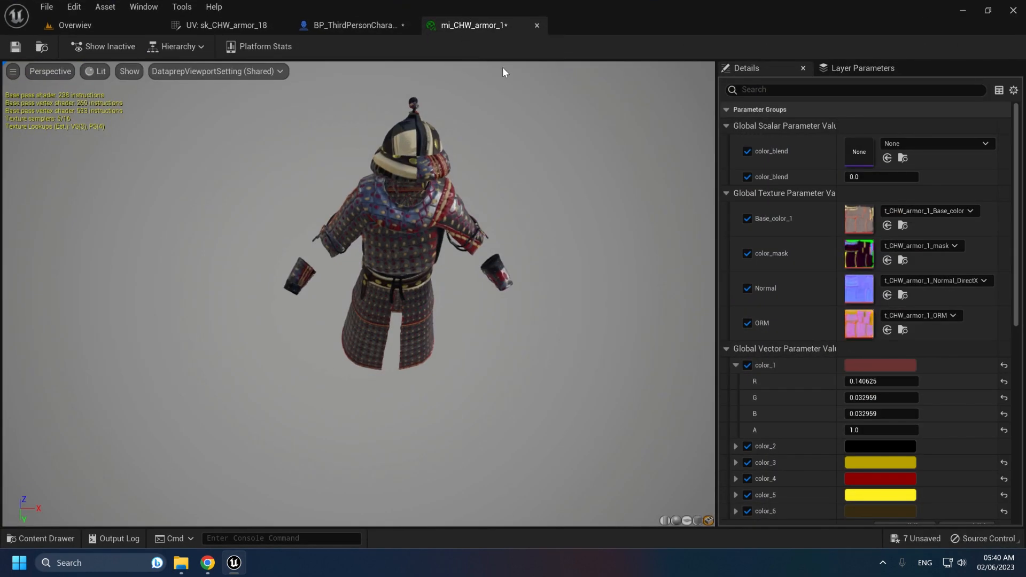
{"action": "left_click_drag", "start_coordinate": [505, 176], "coordinate": [502, 128]}
{"action": "middle_click_drag", "start_coordinate": [503, 161], "coordinate": [487, 227]}
{"action": "right_click_drag", "start_coordinate": [488, 227], "coordinate": [497, 192]}
{"action": "right_click_drag", "start_coordinate": [417, 257], "coordinate": [427, 230]}
{"action": "left_click_drag", "start_coordinate": [427, 230], "coordinate": [458, 265]}
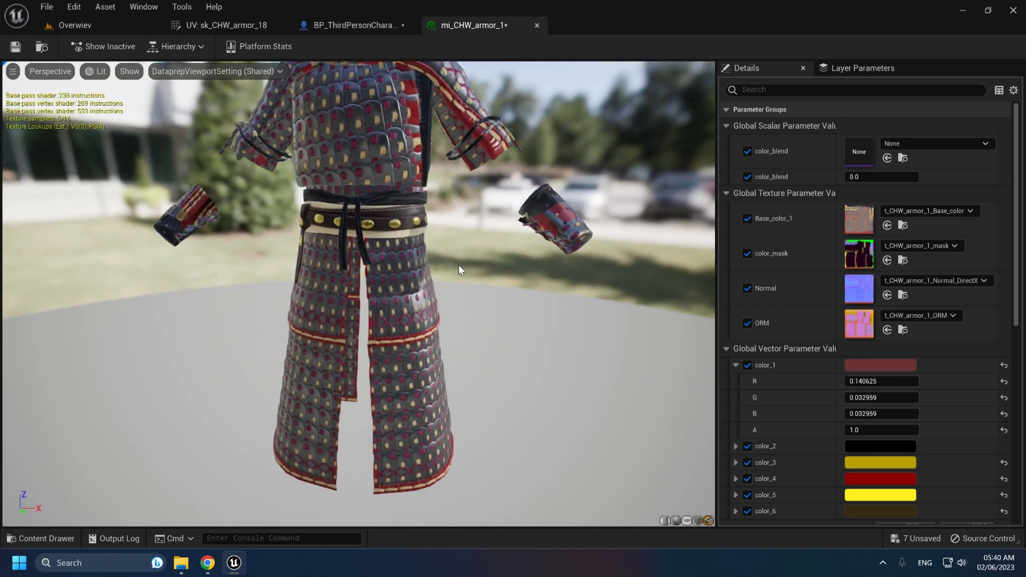
{"action": "left_click", "coordinate": [881, 177]}
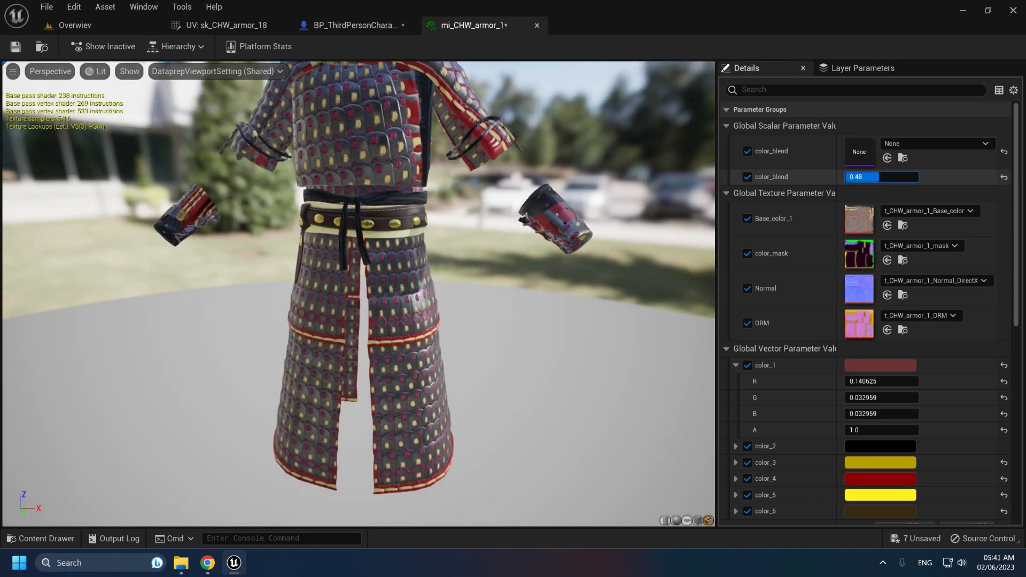
{"action": "type", "text": "1"}
{"action": "key", "text": "Return"}
- Set color_1 of mi_CHW_armor_1 to dark green and color_2 to pale yellow-green with R 0.529552, G 0.59375 and B 0.212237
{"action": "left_click", "coordinate": [862, 366]}
{"action": "left_click_drag", "start_coordinate": [666, 294], "coordinate": [646, 379]}
{"action": "left_click", "coordinate": [864, 446]}
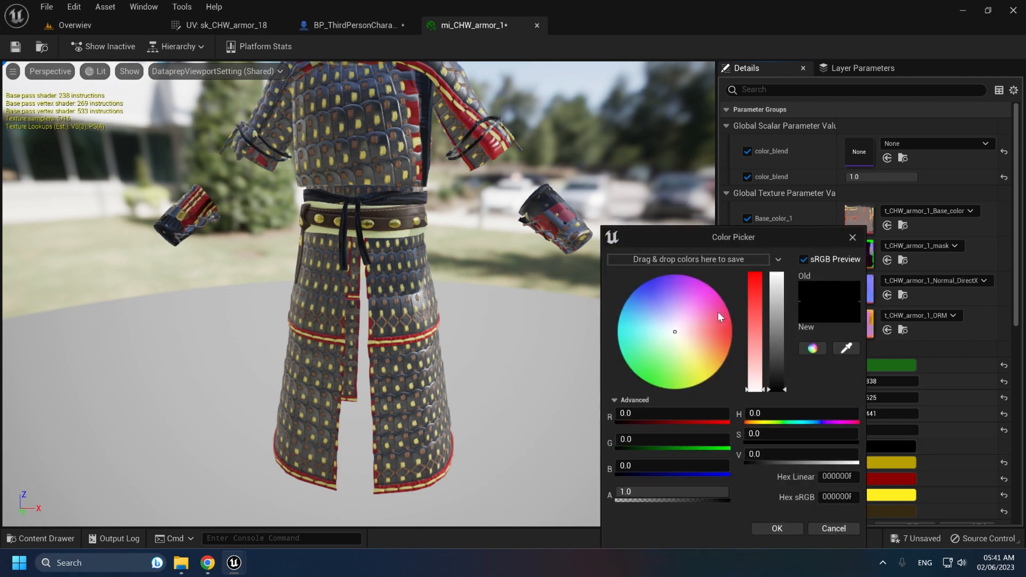
{"action": "left_click_drag", "start_coordinate": [766, 303], "coordinate": [769, 321]}
{"action": "left_click_drag", "start_coordinate": [652, 369], "coordinate": [689, 367]}
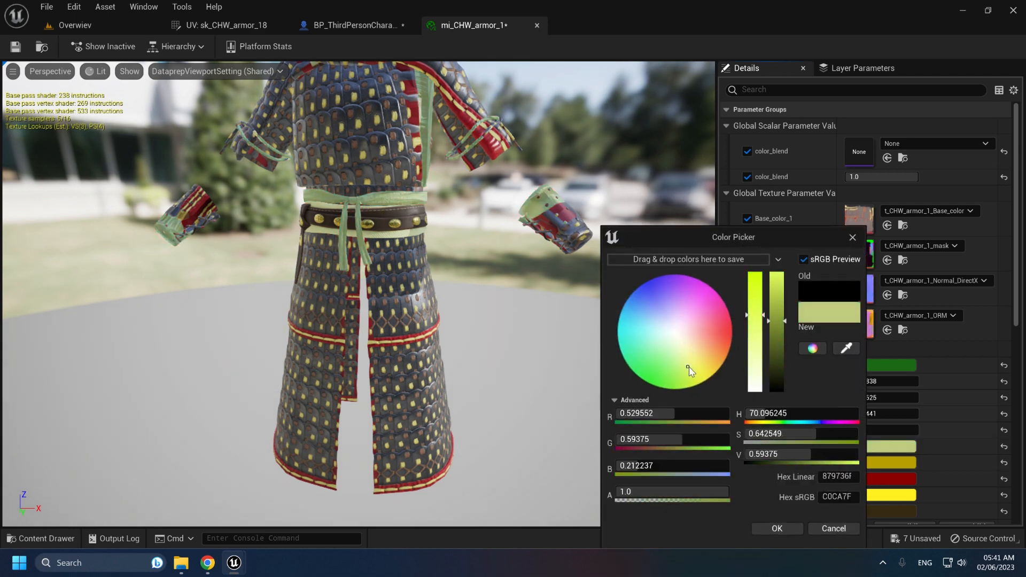
{"action": "left_click", "coordinate": [780, 529]}
- Change color_3 of mi_CHW_armor_1 to teal green
{"action": "left_click", "coordinate": [898, 462]}
{"action": "mouse_move", "coordinate": [695, 299]}
{"action": "left_mouse_down"}
{"action": "mouse_move", "coordinate": [712, 288]}
{"action": "mouse_move", "coordinate": [673, 377]}
{"action": "mouse_move", "coordinate": [653, 334]}
{"action": "mouse_move", "coordinate": [665, 356]}
{"action": "mouse_move", "coordinate": [646, 348]}
{"action": "left_mouse_up"}
{"action": "mouse_move", "coordinate": [787, 329]}
{"action": "left_mouse_down"}
{"action": "mouse_move", "coordinate": [789, 355]}
{"action": "mouse_move", "coordinate": [782, 296]}
{"action": "mouse_move", "coordinate": [788, 341]}
{"action": "left_mouse_up"}
{"action": "left_click", "coordinate": [790, 529]}
- Change color_4 of mi_CHW_armor_1 to slate blue
{"action": "left_click", "coordinate": [876, 481]}
{"action": "left_click_drag", "start_coordinate": [687, 296], "coordinate": [652, 301]}
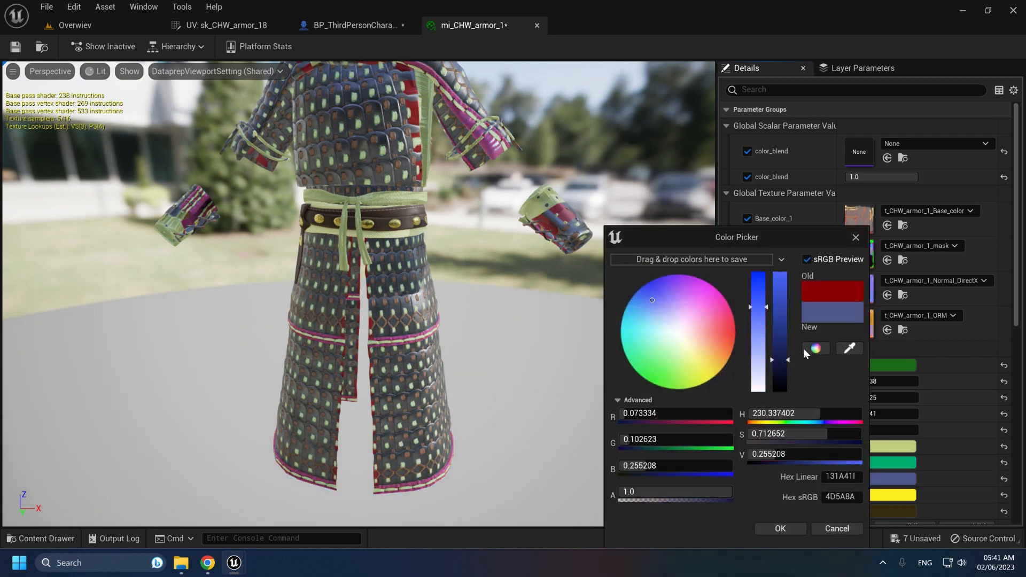
{"action": "mouse_move", "coordinate": [784, 344]}
{"action": "left_mouse_down"}
{"action": "mouse_move", "coordinate": [782, 291]}
{"action": "mouse_move", "coordinate": [784, 362]}
{"action": "left_mouse_up"}
{"action": "left_click", "coordinate": [791, 527]}
- Change color_5 of mi_CHW_armor_1 to bright lime green
{"action": "left_click", "coordinate": [881, 496]}
{"action": "left_click_drag", "start_coordinate": [681, 324], "coordinate": [671, 390]}
{"action": "scroll", "coordinate": [403, 166], "scroll_direction": "up", "scroll_amount": 5}
{"action": "left_click", "coordinate": [790, 528]}
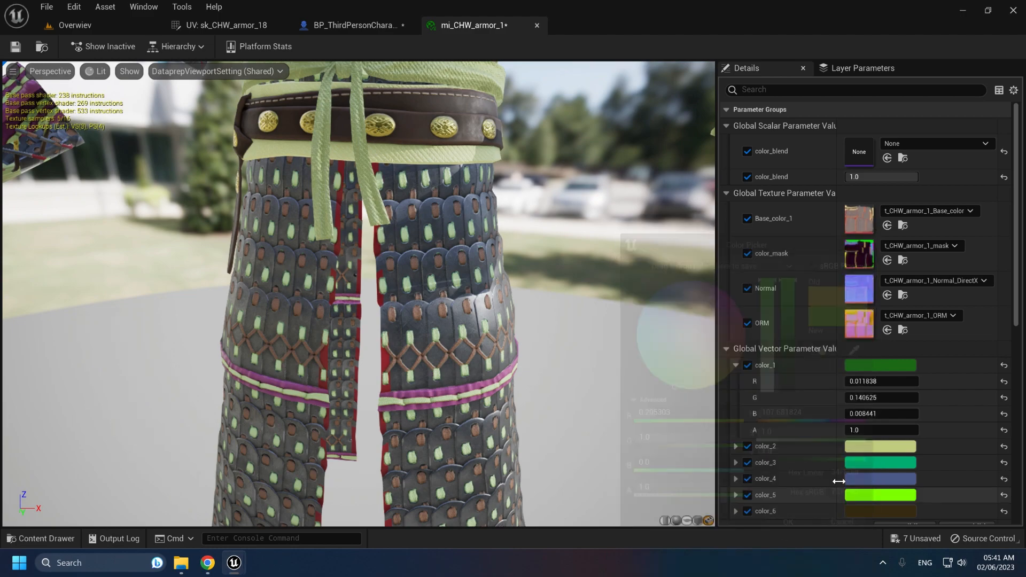
- Set color_6 of mi_CHW_armor_1 to pink with R 0.864583, G 0.106758 and B 0.6731
{"action": "scroll", "coordinate": [855, 470], "scroll_direction": "down", "scroll_amount": 3}
{"action": "left_click", "coordinate": [868, 434]}
{"action": "left_click", "coordinate": [710, 296]}
{"action": "left_click_drag", "start_coordinate": [779, 325], "coordinate": [777, 288]}
{"action": "scroll", "coordinate": [567, 382], "scroll_direction": "down", "scroll_amount": 5}
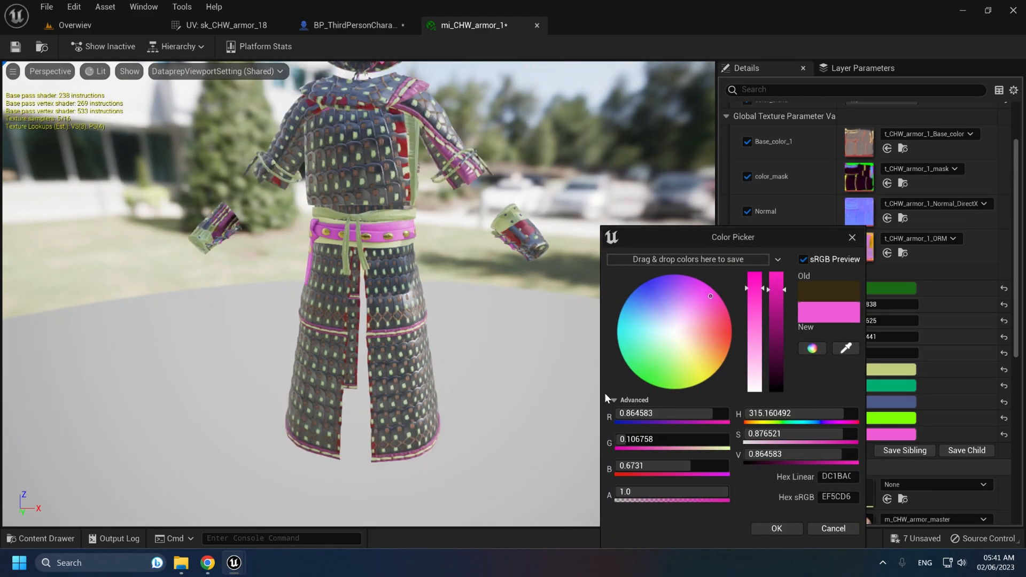
{"action": "left_click", "coordinate": [780, 526]}
- Examine the recolored armor on the warriors in the Overwiev level
{"action": "left_click", "coordinate": [101, 24]}
{"action": "scroll", "coordinate": [407, 217], "scroll_direction": "up", "scroll_amount": 10}
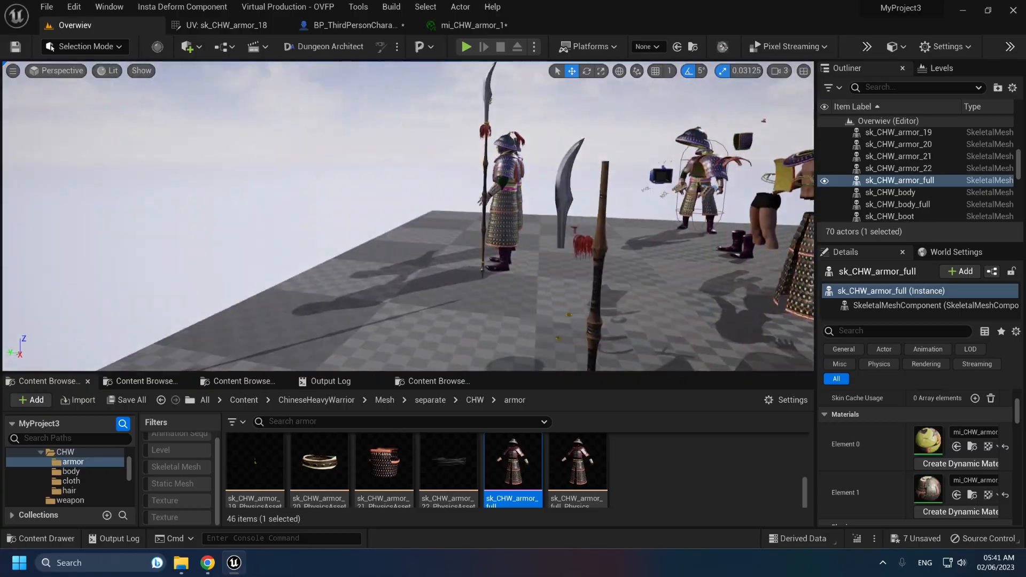
{"action": "right_click_drag", "start_coordinate": [408, 216], "coordinate": [513, 273]}
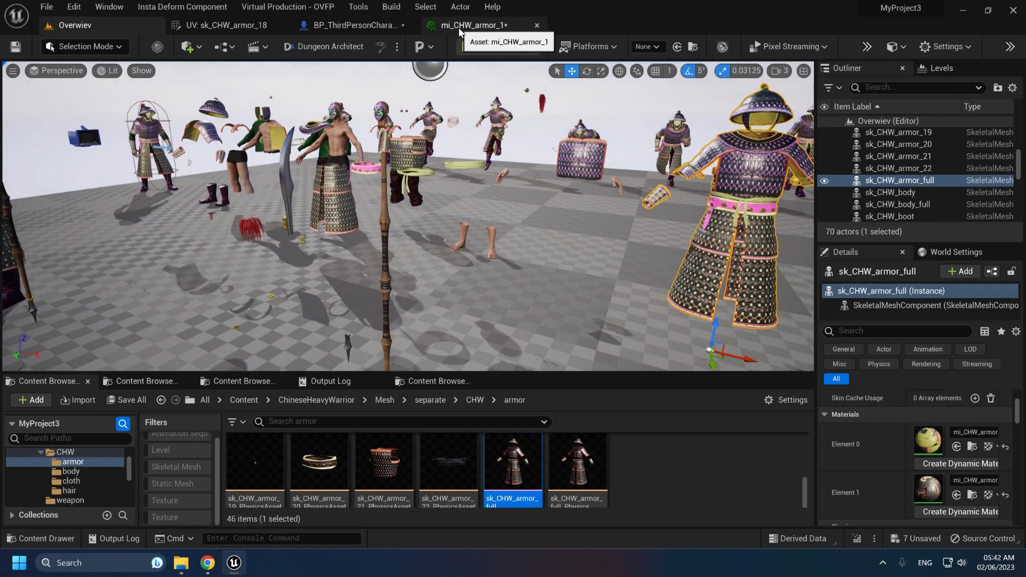
- Close mi_CHW_armor_1 and select the middle skirt island in the UV layout of sk_CHW_armor_18
{"action": "left_click", "coordinate": [202, 25]}
{"action": "middle_click", "coordinate": [462, 29]}
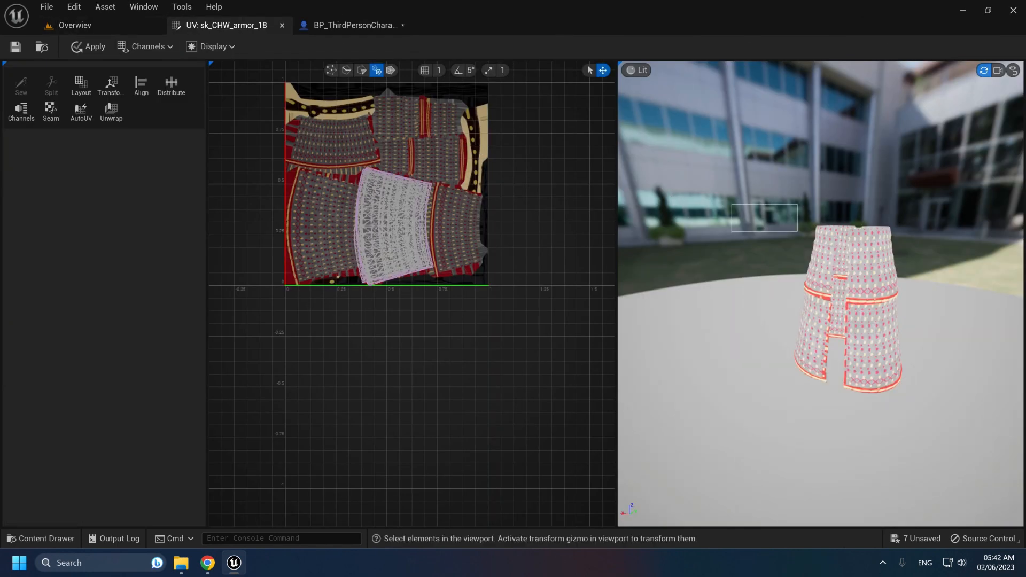
{"action": "scroll", "coordinate": [342, 176], "scroll_direction": "up", "scroll_amount": 2}
{"action": "left_click", "coordinate": [454, 259]}
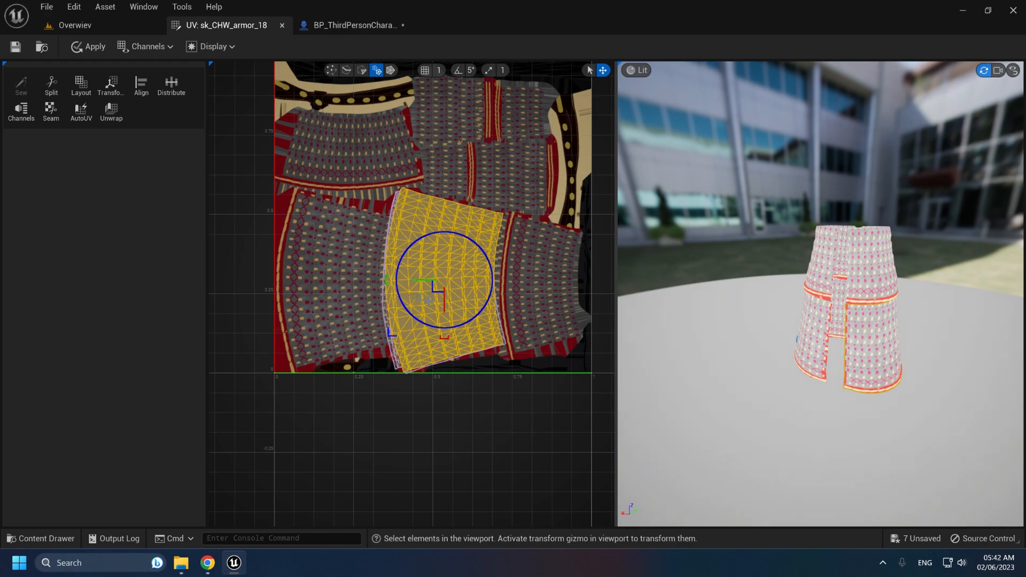
- Clear the UV island selection and inspect the skirt's pattern up close in the 3D preview of sk_CHW_armor_18
{"action": "left_click", "coordinate": [481, 363]}
{"action": "scroll", "coordinate": [764, 302], "scroll_direction": "up", "scroll_amount": 6}
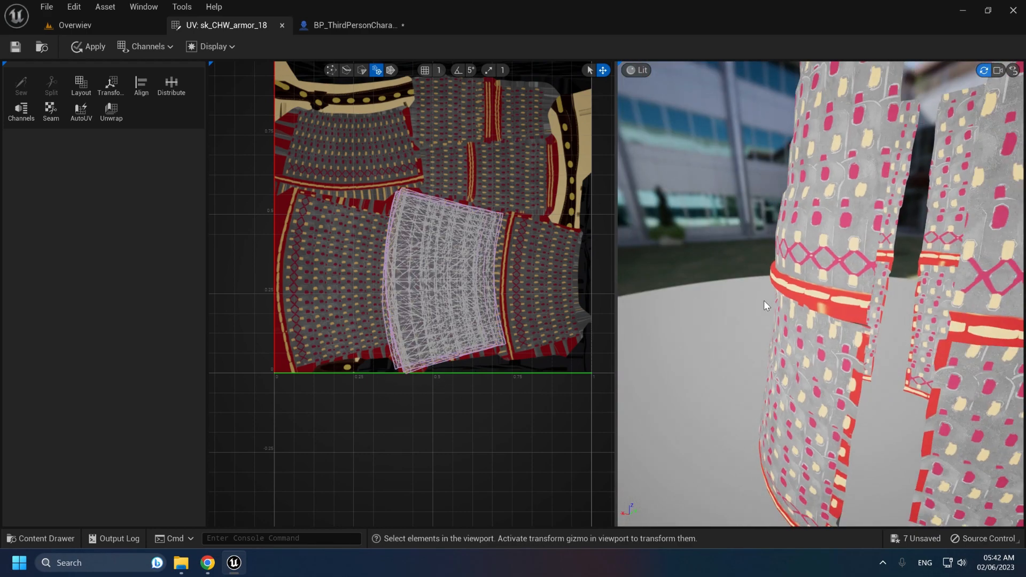
{"action": "left_click_drag", "start_coordinate": [760, 295], "coordinate": [724, 275]}
{"action": "scroll", "coordinate": [757, 293], "scroll_direction": "down", "scroll_amount": 5}
{"action": "scroll", "coordinate": [746, 273], "scroll_direction": "up", "scroll_amount": 3}
- Return to the Overwiev level and examine the skirt of the full armor warrior up close
{"action": "left_click", "coordinate": [110, 25]}
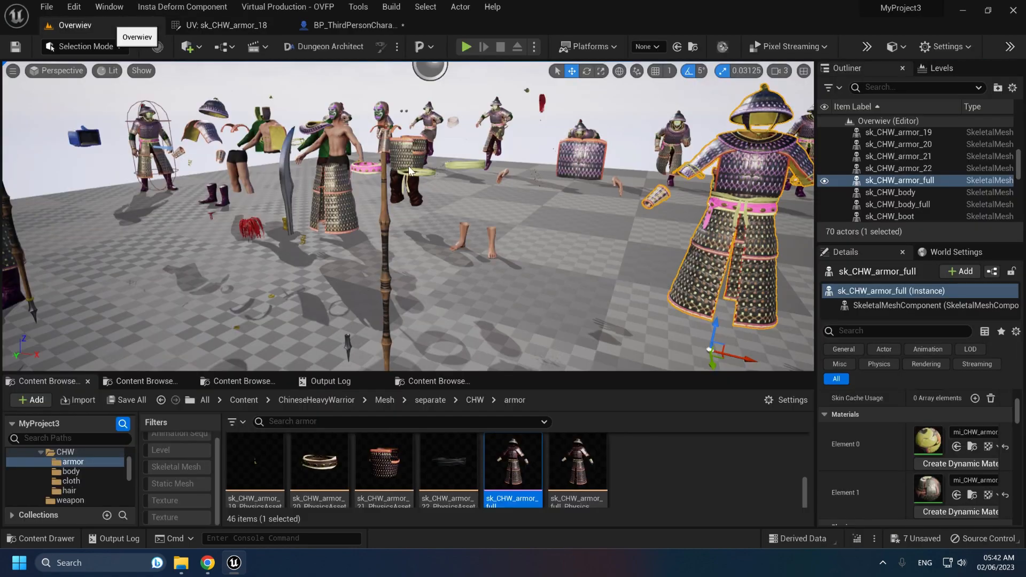
{"action": "right_click_drag", "start_coordinate": [409, 166], "coordinate": [246, 166]}
{"action": "key", "text": "w"}
{"action": "key", "text": "d"}
- Close the UV editor for sk_CHW_armor_18, applying its pending changes to the mesh
{"action": "left_click", "coordinate": [226, 25]}
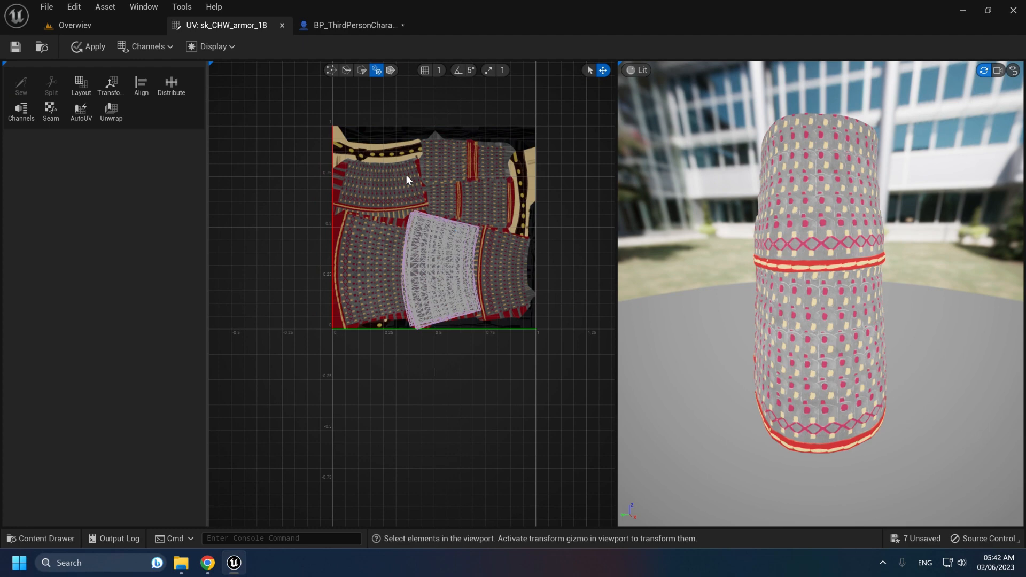
{"action": "left_click", "coordinate": [112, 28]}
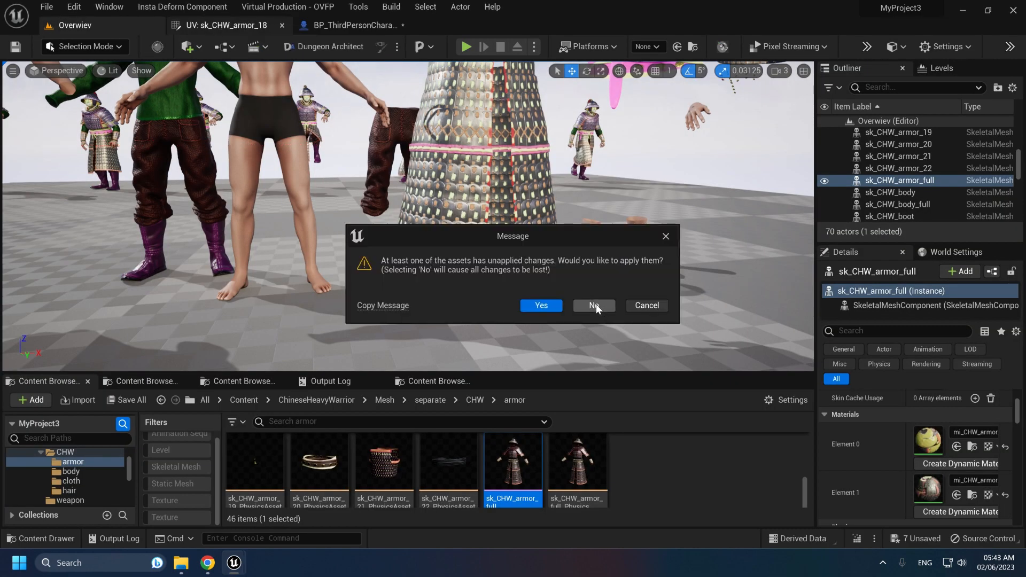
{"action": "left_click_drag", "start_coordinate": [494, 241], "coordinate": [474, 329]}
{"action": "left_click", "coordinate": [525, 398]}
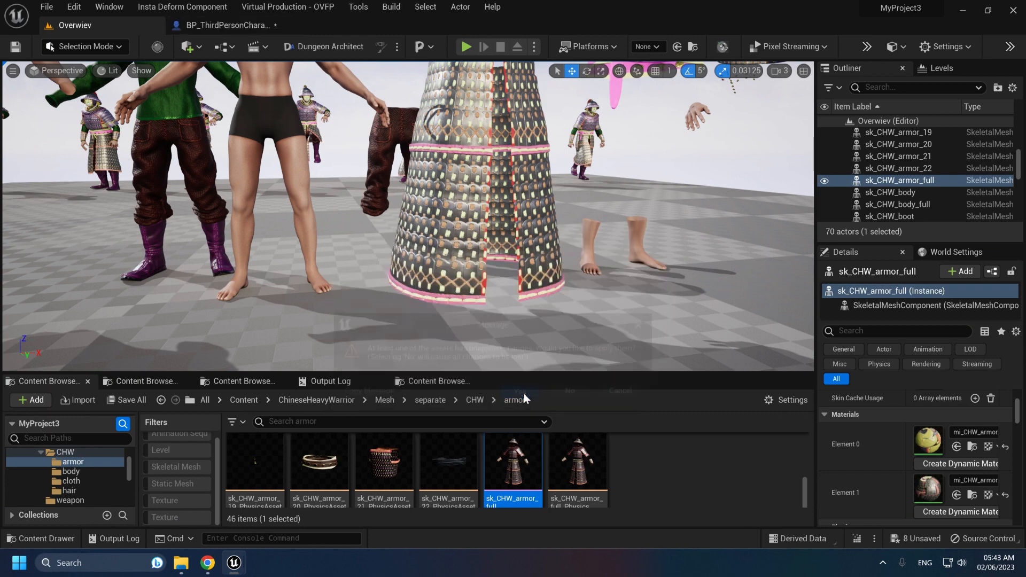
- Compare the armor skirt before and after the UV edit by undoing and redoing the applied UV changes twice
{"action": "right_click_drag", "start_coordinate": [502, 290], "coordinate": [498, 233]}
{"action": "key", "text": "ctrl+z"}
{"action": "key", "text": "ctrl+y"}
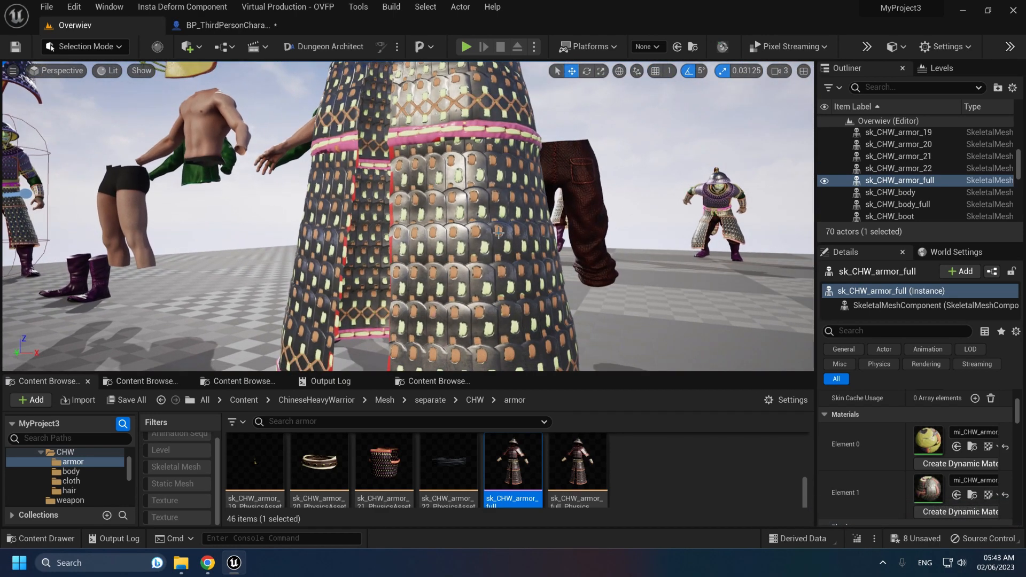
{"action": "key", "text": "ctrl+z"}
{"action": "key", "text": "ctrl+y"}
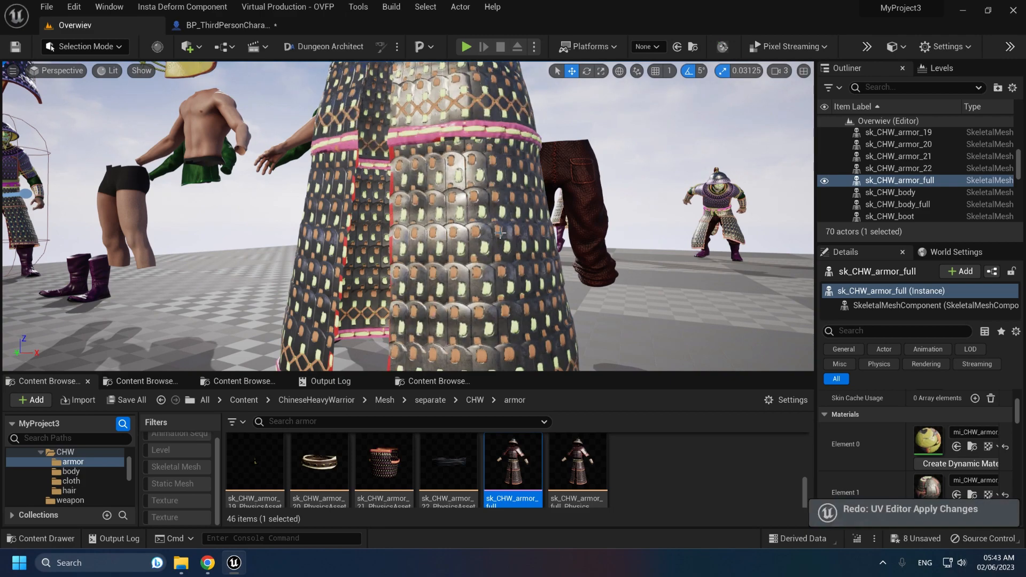